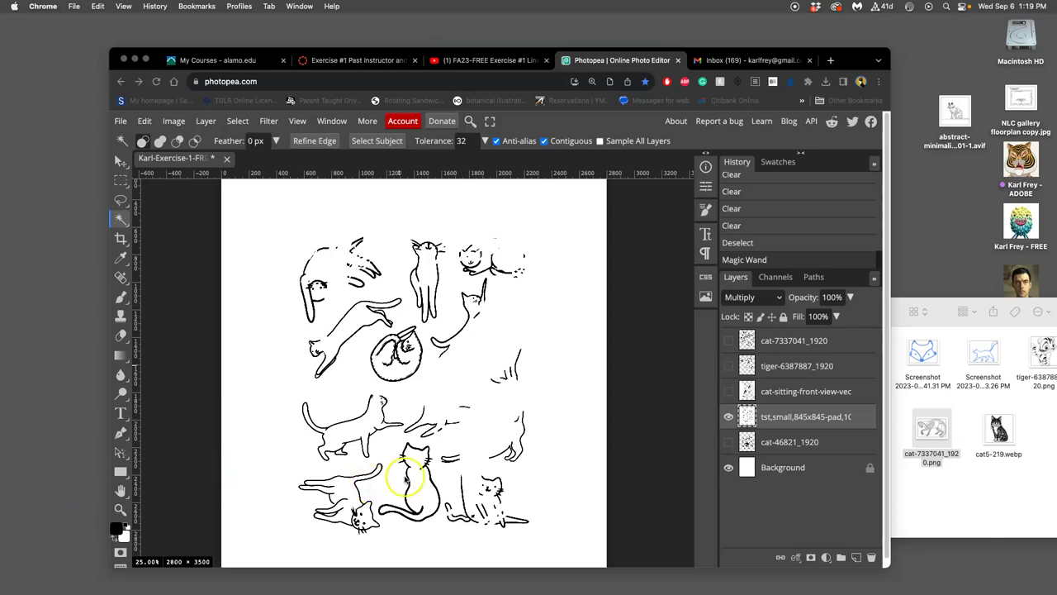
# Toggle the small-cats sketches and sitting-cat drawing on and off to compare them
pyautogui.click(730, 417)
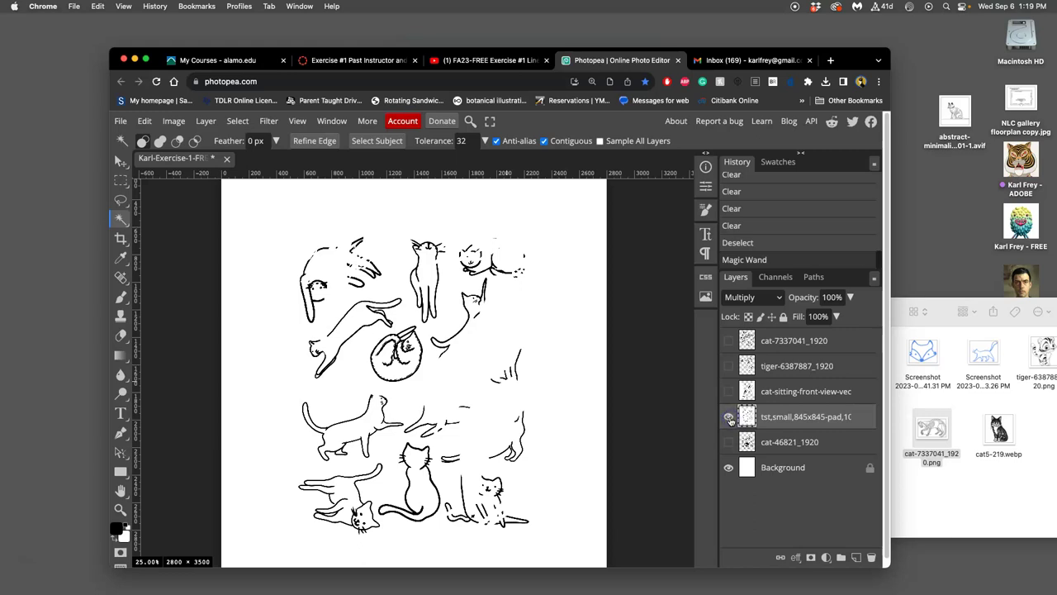
pyautogui.click(729, 418)
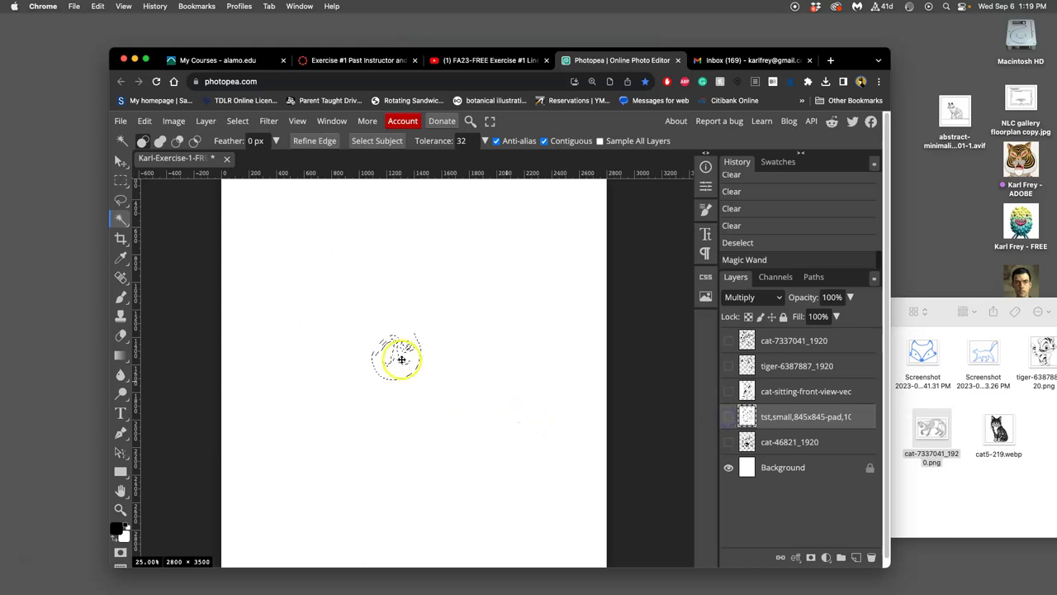
pyautogui.click(730, 392)
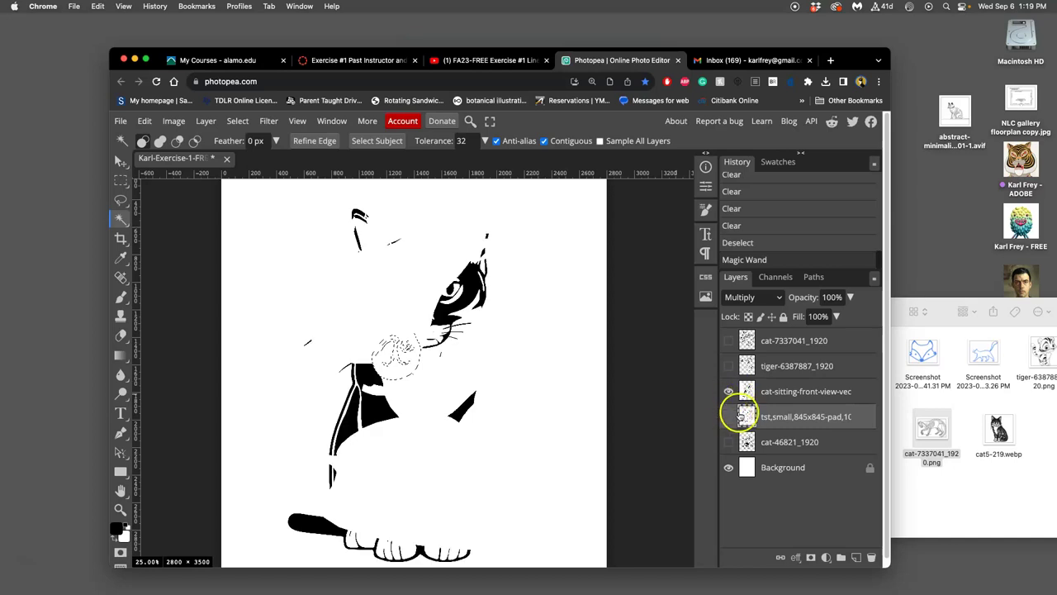
pyautogui.click(730, 418)
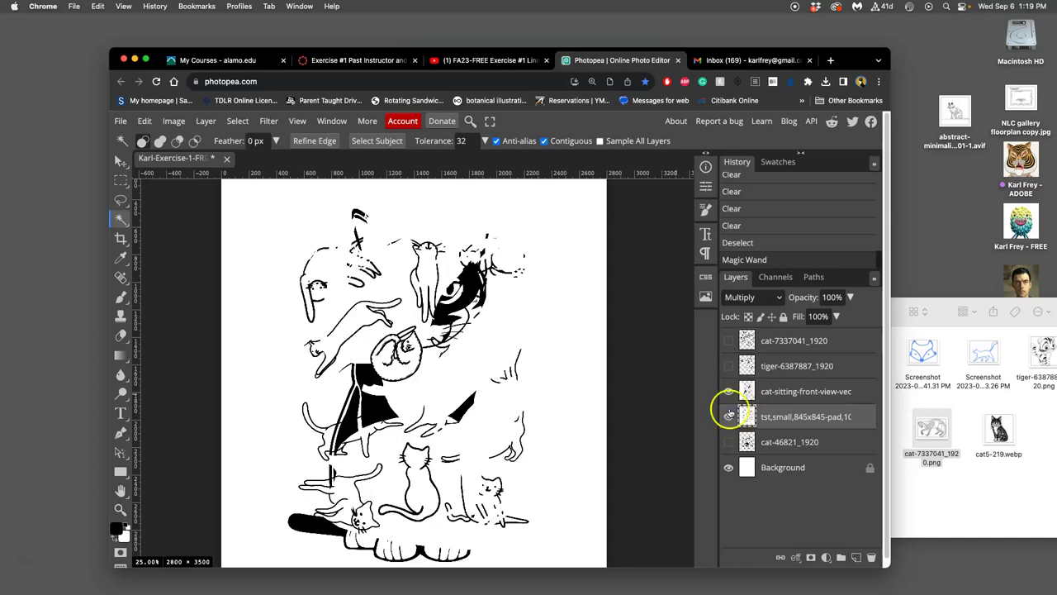
pyautogui.click(729, 393)
pyautogui.click(729, 393)
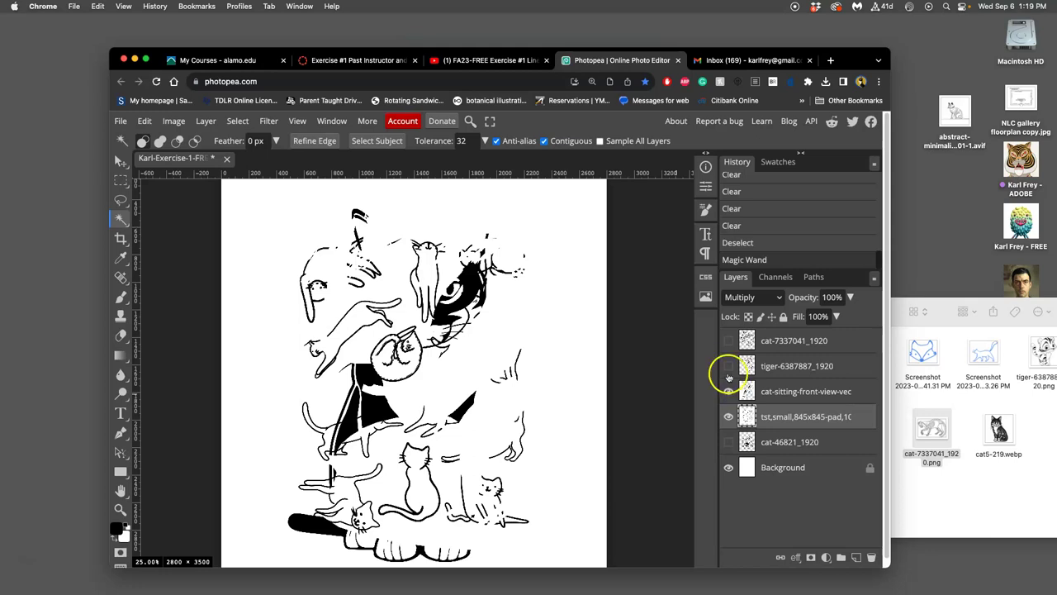
# Preview the tiger and skeleton drawings, then hide every line-art layer except Background
pyautogui.click(728, 366)
pyautogui.click(729, 341)
pyautogui.click(728, 342)
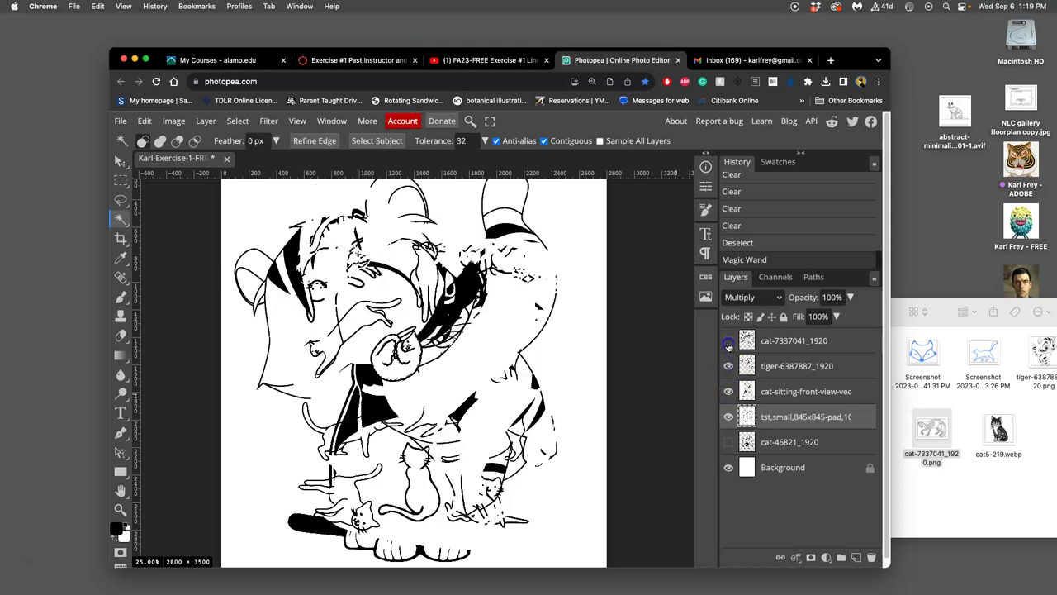
pyautogui.click(729, 366)
pyautogui.click(728, 392)
pyautogui.click(729, 417)
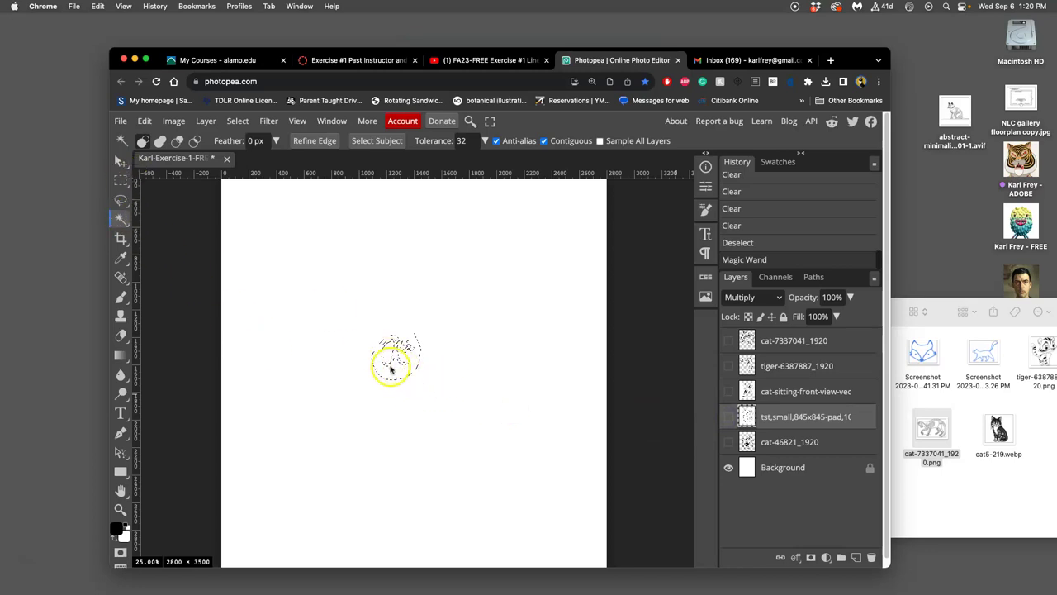
# Place the selection over the sitting cat's eye, delete it on that layer, then Magic Wand-click
pyautogui.moveTo(394, 370); pyautogui.dragTo(476, 341)
pyautogui.click(728, 391)
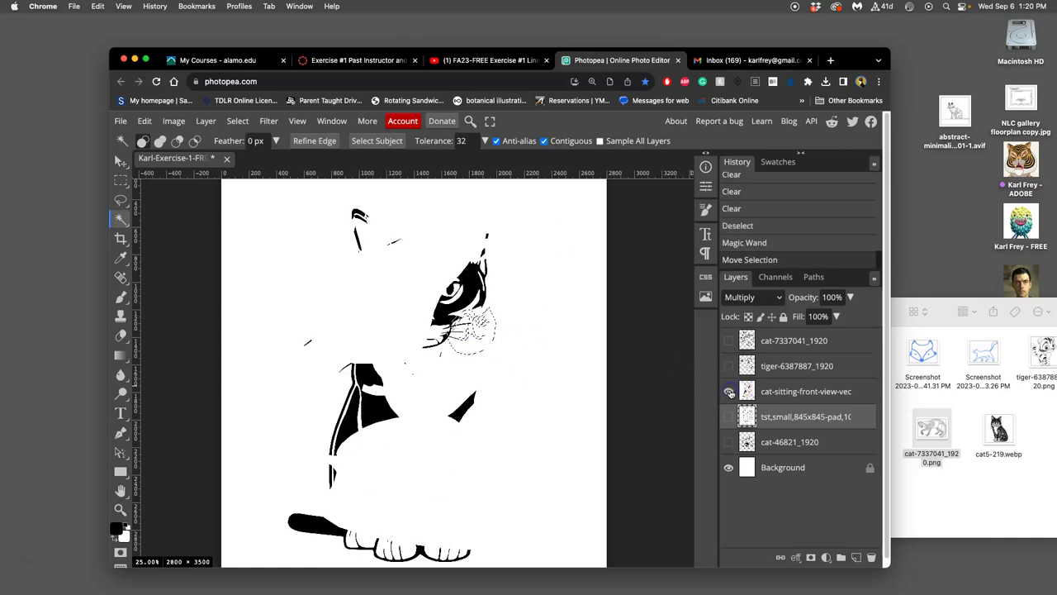
pyautogui.moveTo(471, 350); pyautogui.dragTo(469, 308)
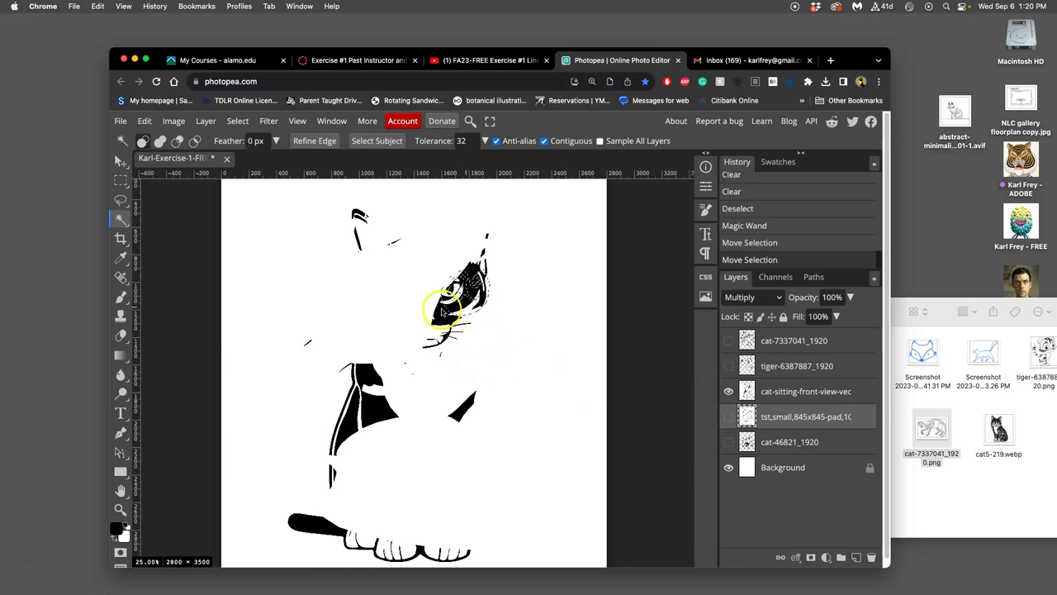
pyautogui.click(773, 397)
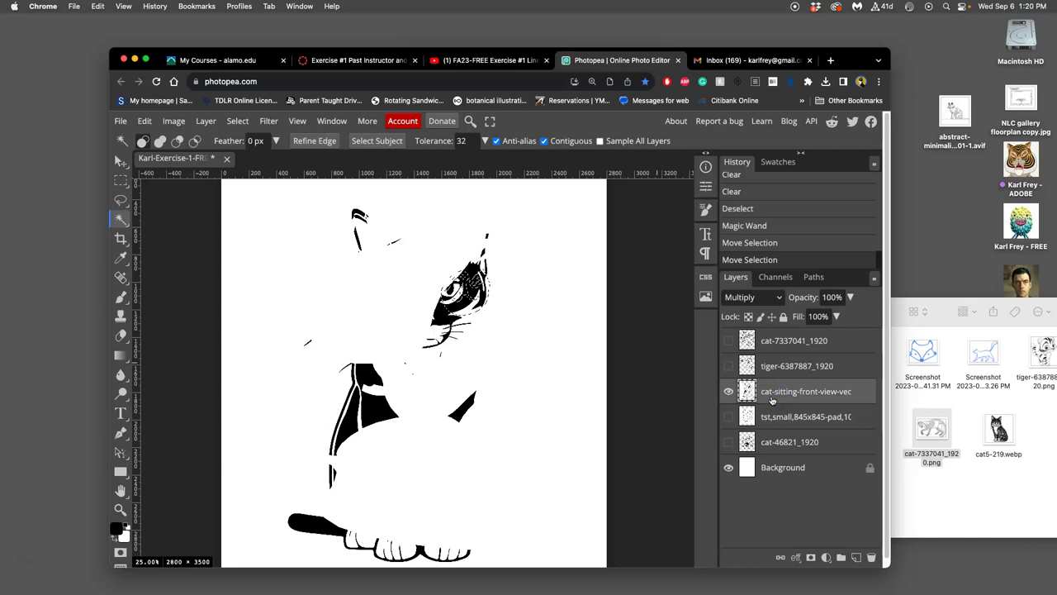
pyautogui.press('Delete')
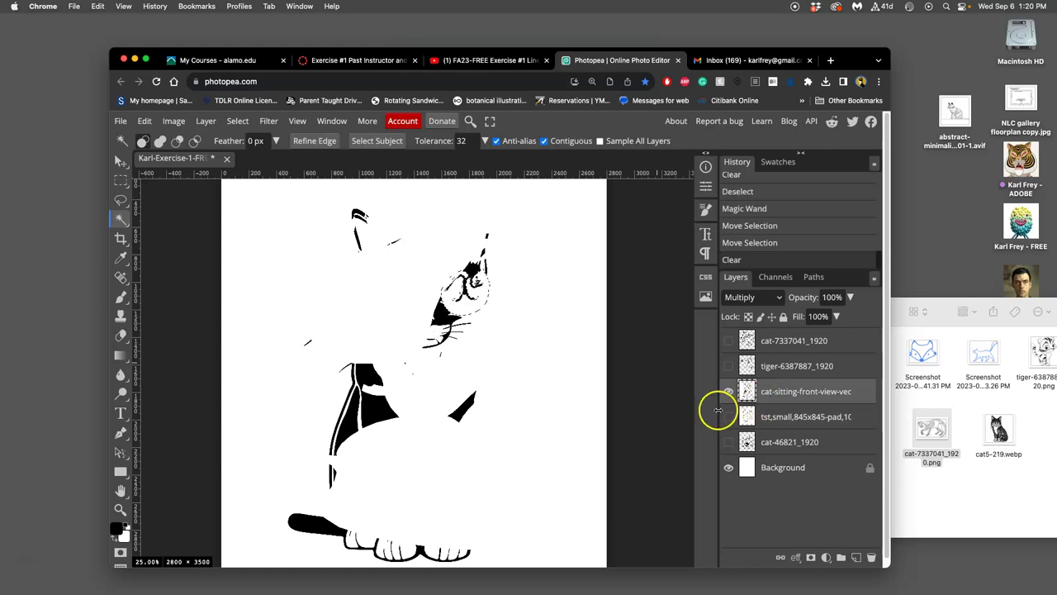
pyautogui.click(563, 391)
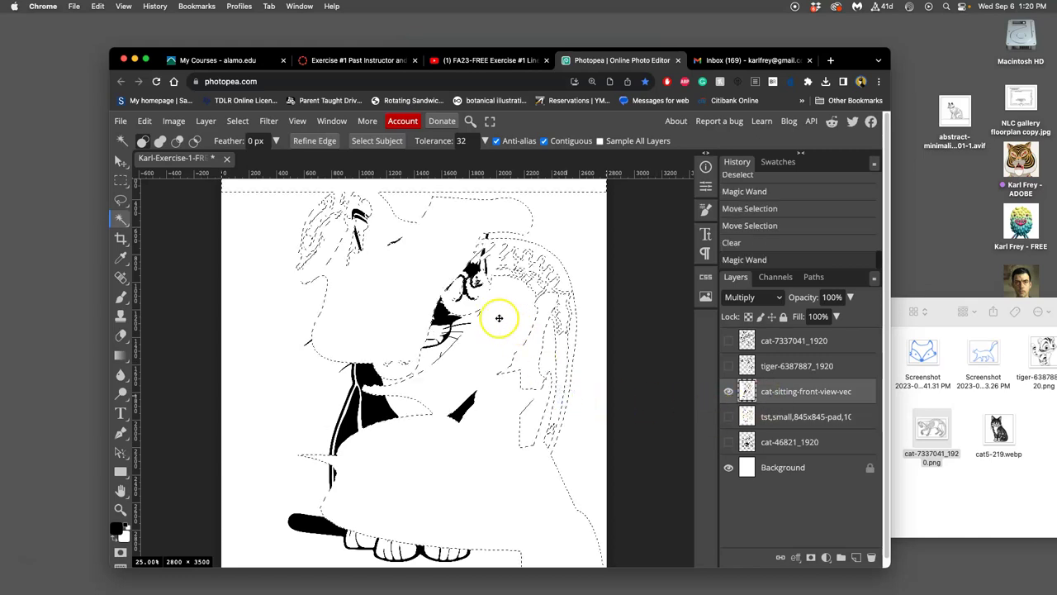
# Switch to the Lasso, deselect, and show the tiger, skeleton, small-cats and cat-46821_1920 layers
pyautogui.click(120, 201)
pyautogui.click(207, 240)
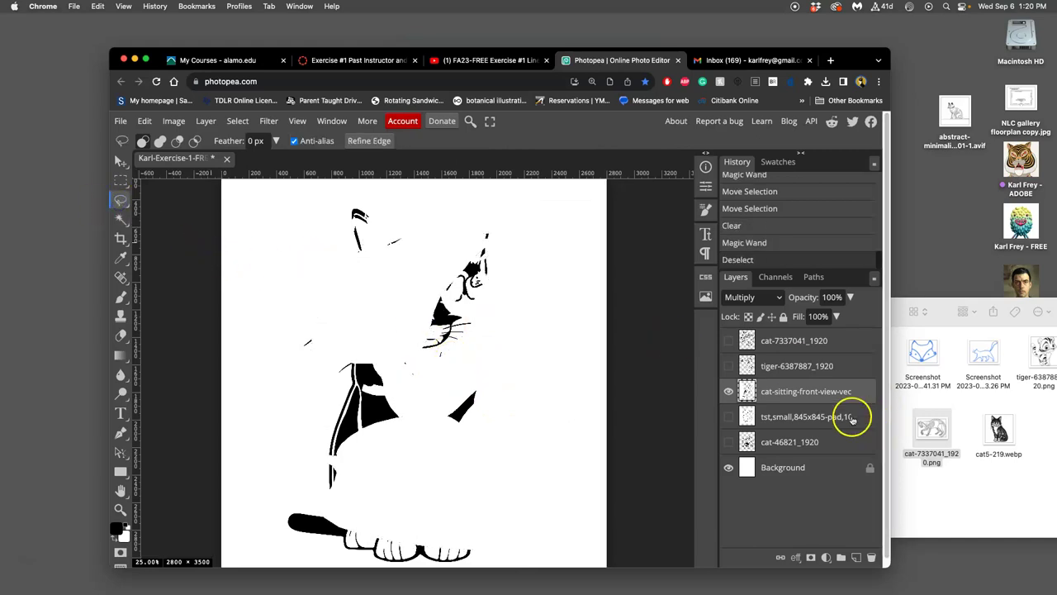
pyautogui.click(729, 366)
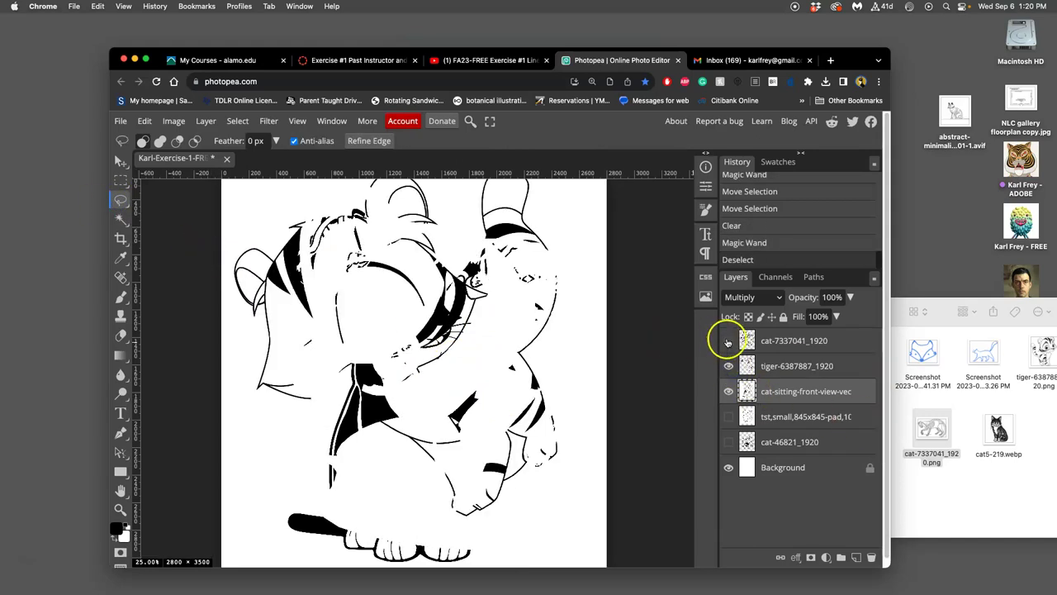
pyautogui.click(728, 340)
pyautogui.click(728, 417)
pyautogui.click(728, 442)
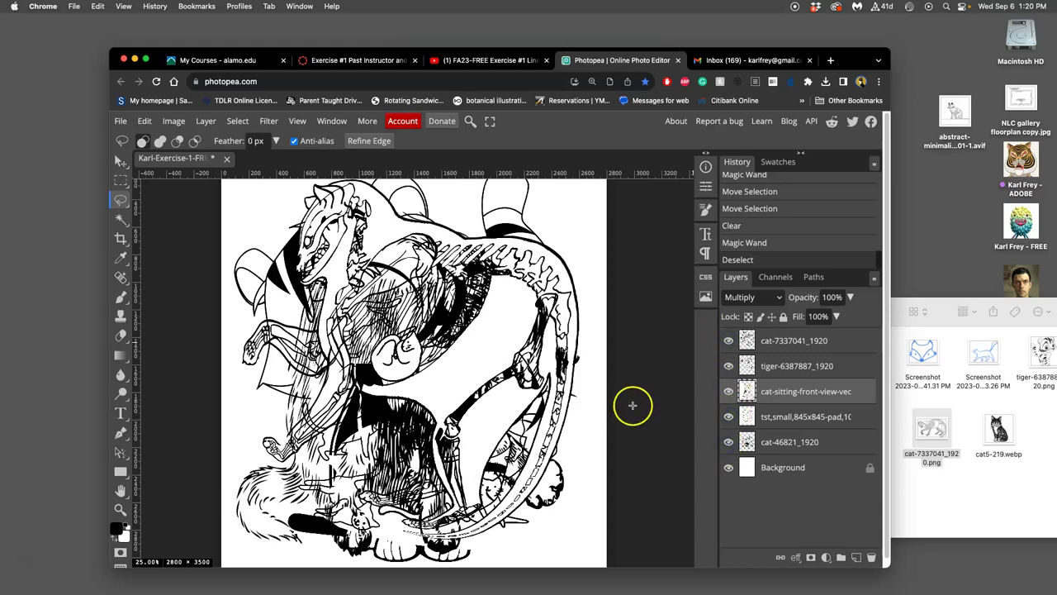
pyautogui.hotkey('ctrl', '-')
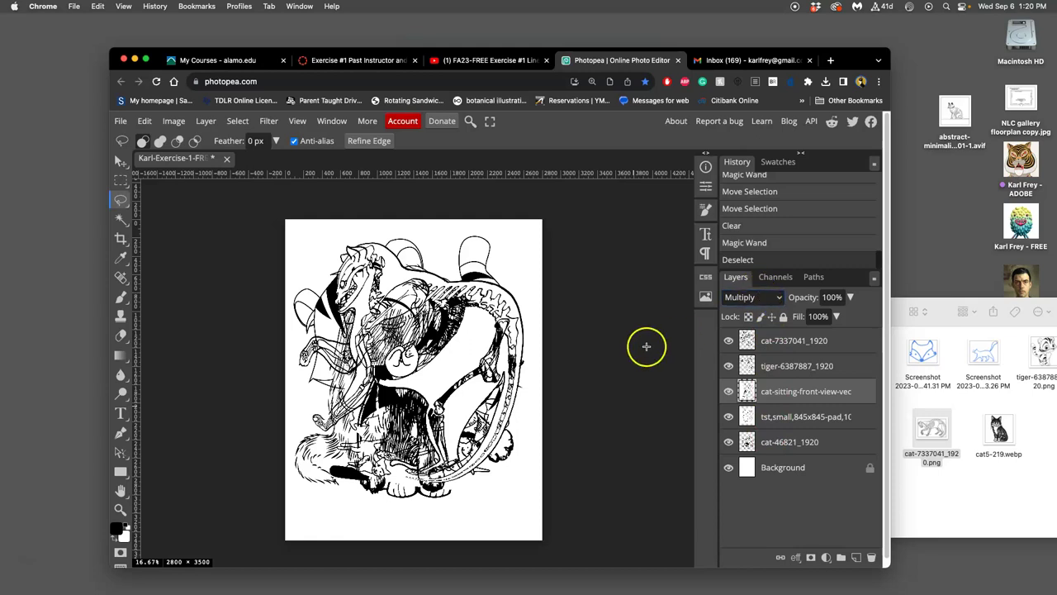
# Toggle the white Background off and on to check transparency, leaving it visible
pyautogui.click(729, 467)
pyautogui.click(730, 469)
pyautogui.click(729, 468)
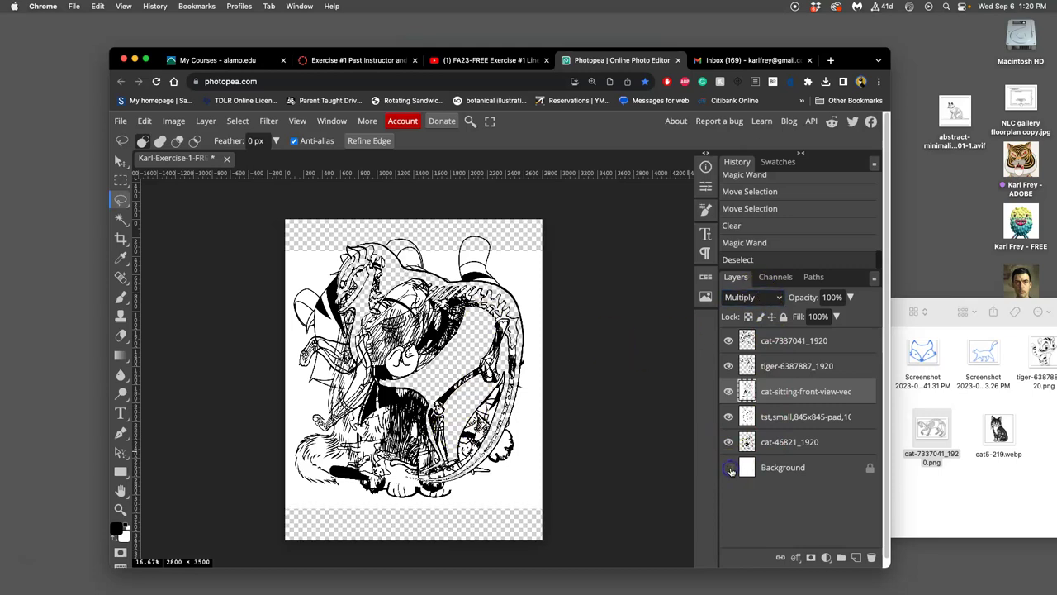
pyautogui.click(730, 468)
pyautogui.click(729, 468)
pyautogui.click(729, 468)
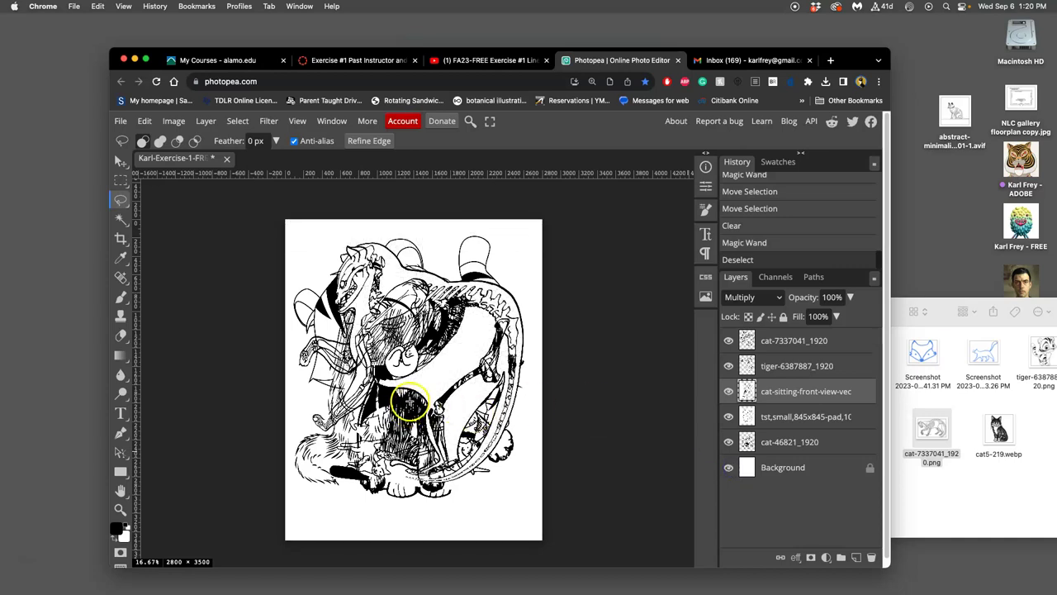
# Zoom in and shift the small piece near the cat's feet upward, then drop it
pyautogui.scroll(-1, 405, 404)
pyautogui.scroll(2, 389, 413)
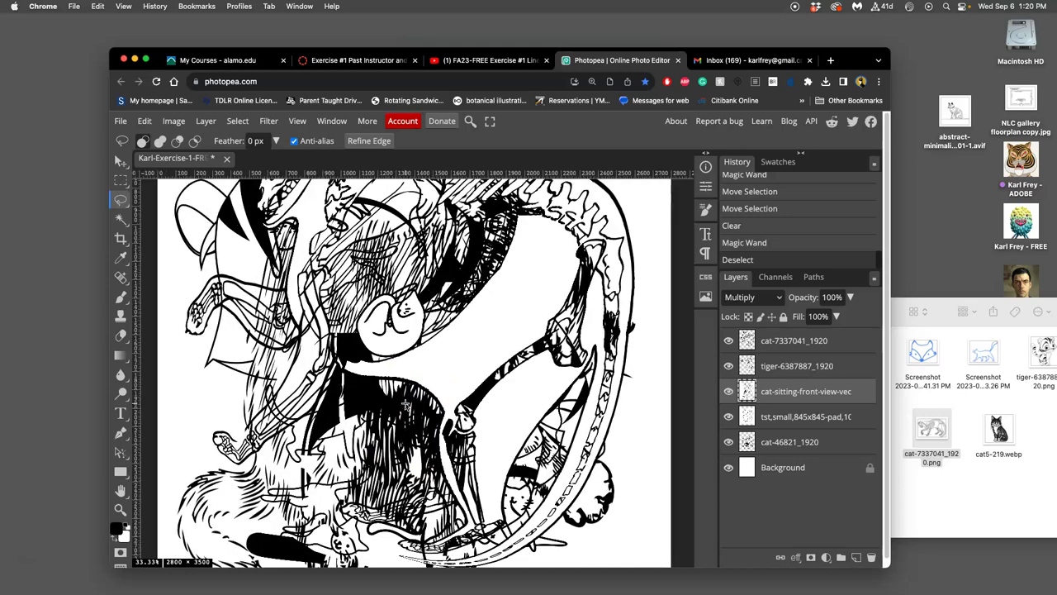
pyautogui.scroll(-3, 393, 430)
pyautogui.moveTo(402, 475)
pyautogui.mouseDown()
pyautogui.moveTo(394, 432)
pyautogui.moveTo(411, 413)
pyautogui.moveTo(405, 420)
pyautogui.moveTo(403, 374)
pyautogui.moveTo(351, 379)
pyautogui.moveTo(425, 402)
pyautogui.moveTo(401, 425)
pyautogui.mouseUp()
pyautogui.click(120, 197)
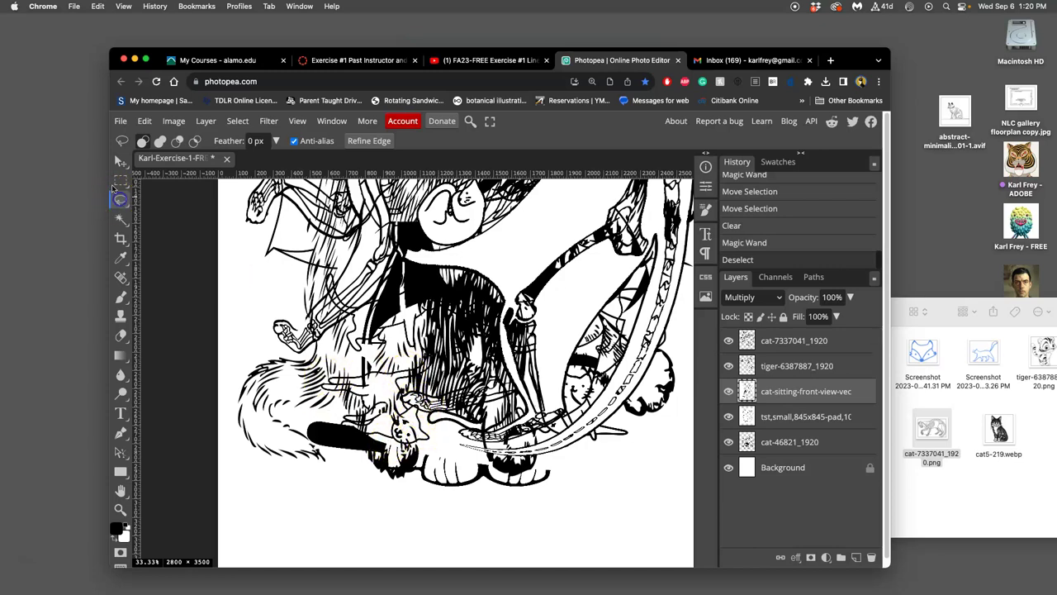
# Compare the small-cats sketches by toggling them, then make tst,small the active layer
pyautogui.click(728, 416)
pyautogui.click(728, 417)
pyautogui.click(729, 416)
pyautogui.click(728, 417)
pyautogui.click(728, 417)
pyautogui.click(729, 418)
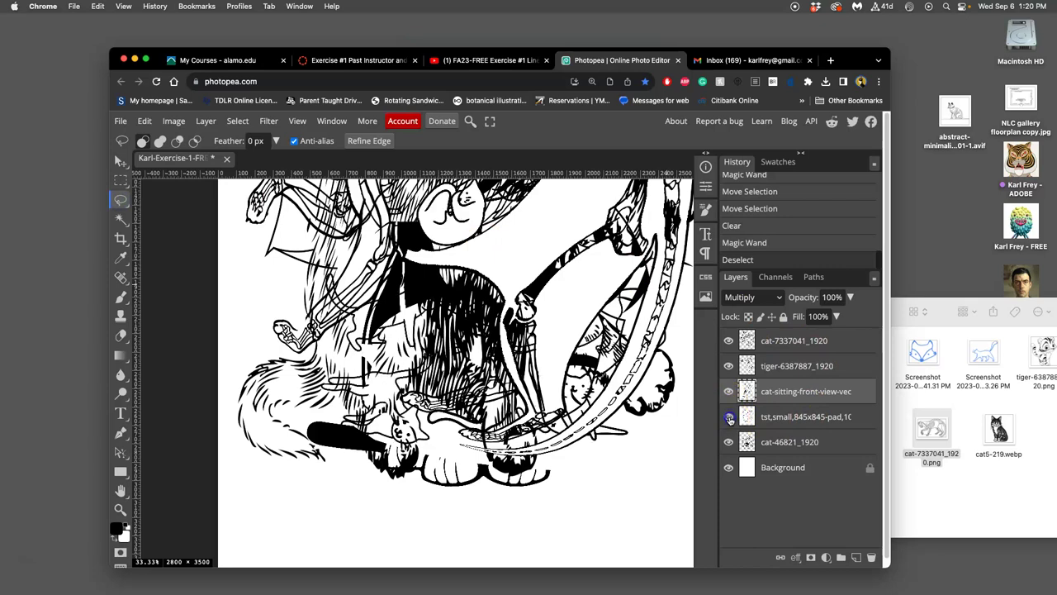
pyautogui.click(785, 416)
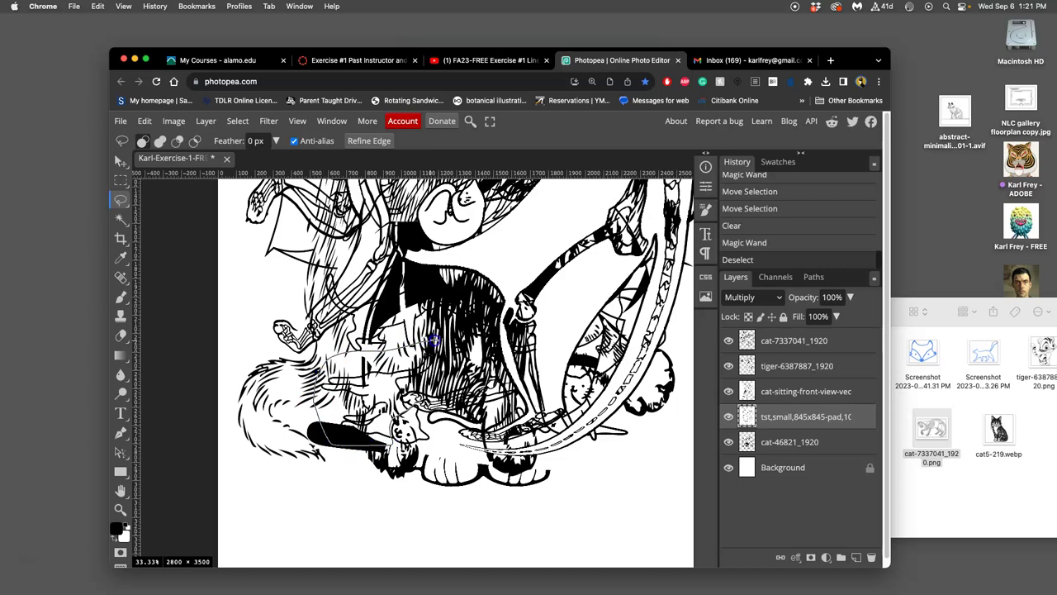
# Lasso and erase overlapping strokes near the feet, then undo the erase
pyautogui.moveTo(450, 367); pyautogui.dragTo(450, 370)
pyautogui.press('Delete')
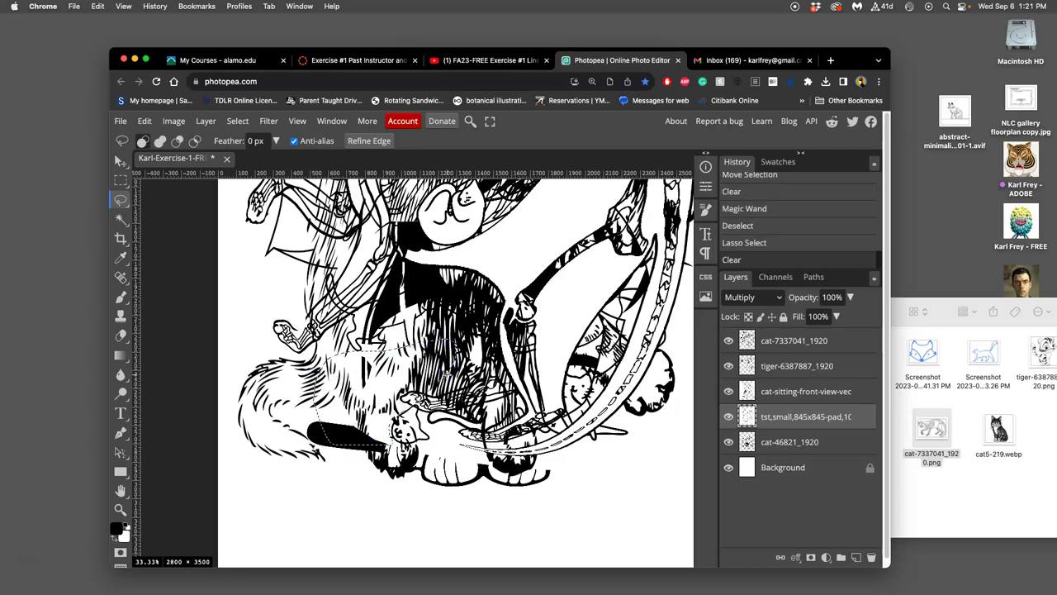
pyautogui.click(538, 431)
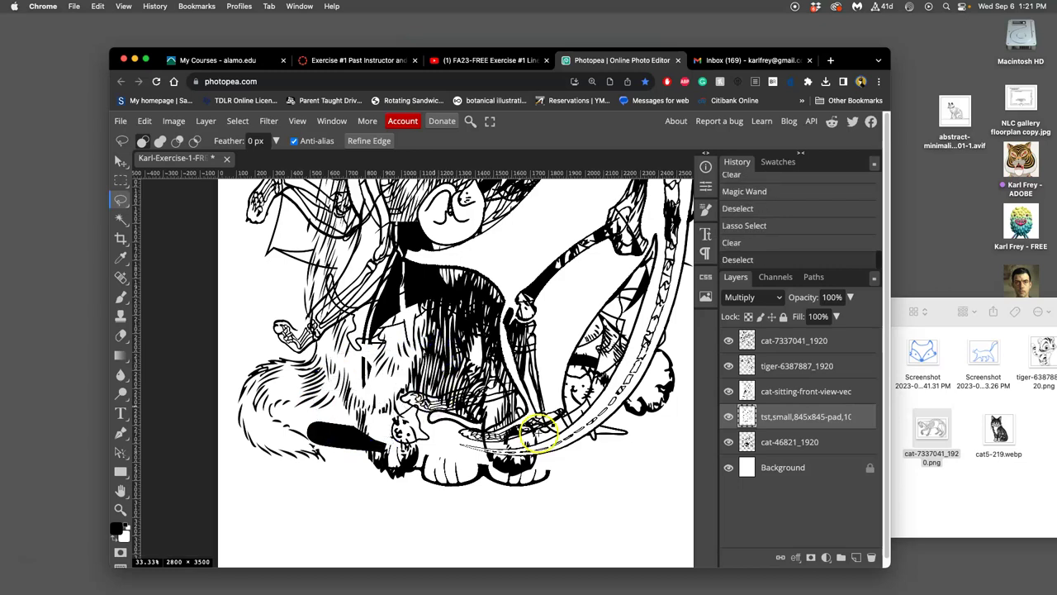
pyautogui.press('super+z')
pyautogui.press('super+z')
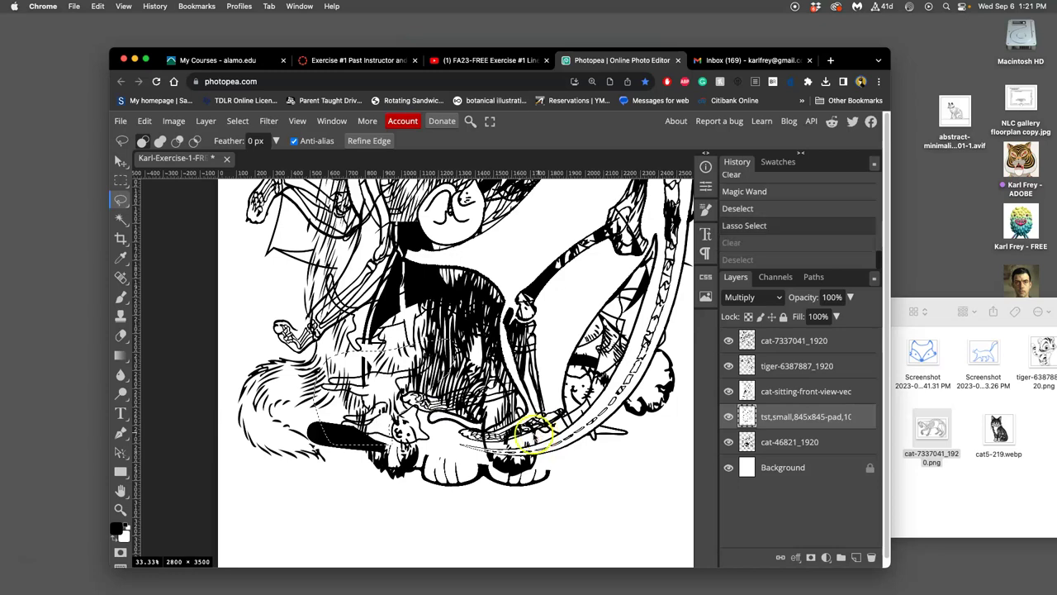
pyautogui.click(435, 423)
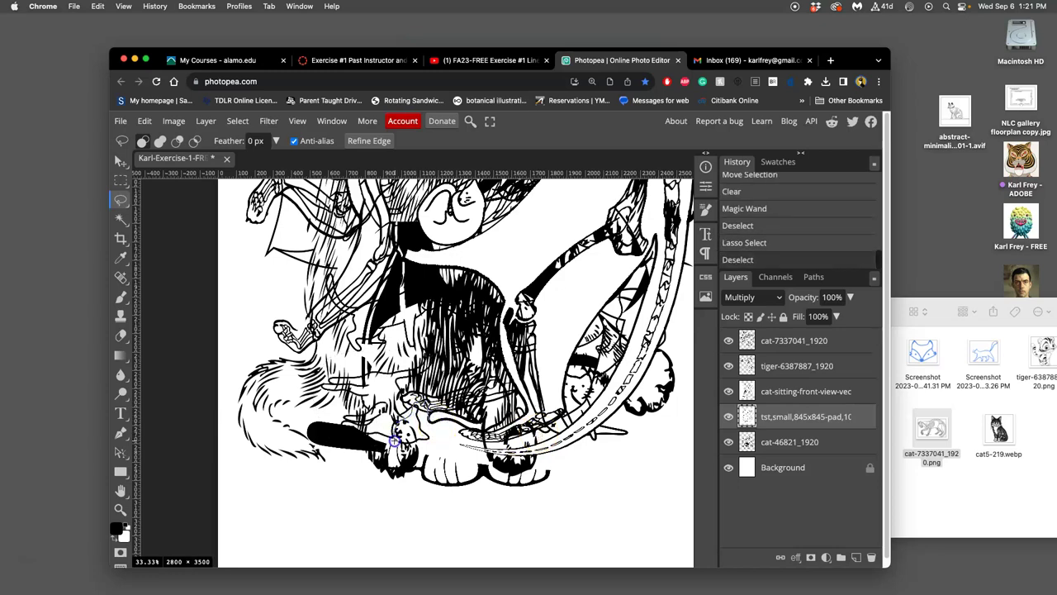
# Lasso and erase another overlapping patch, undo it, then start a new lasso outline
pyautogui.moveTo(419, 454); pyautogui.dragTo(442, 425)
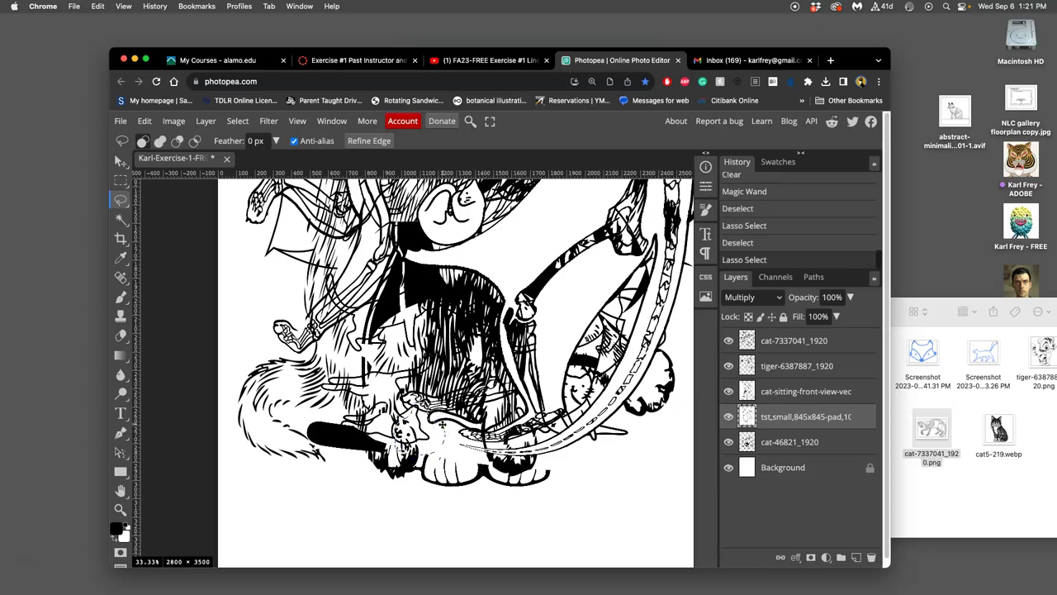
pyautogui.press('BackSpace')
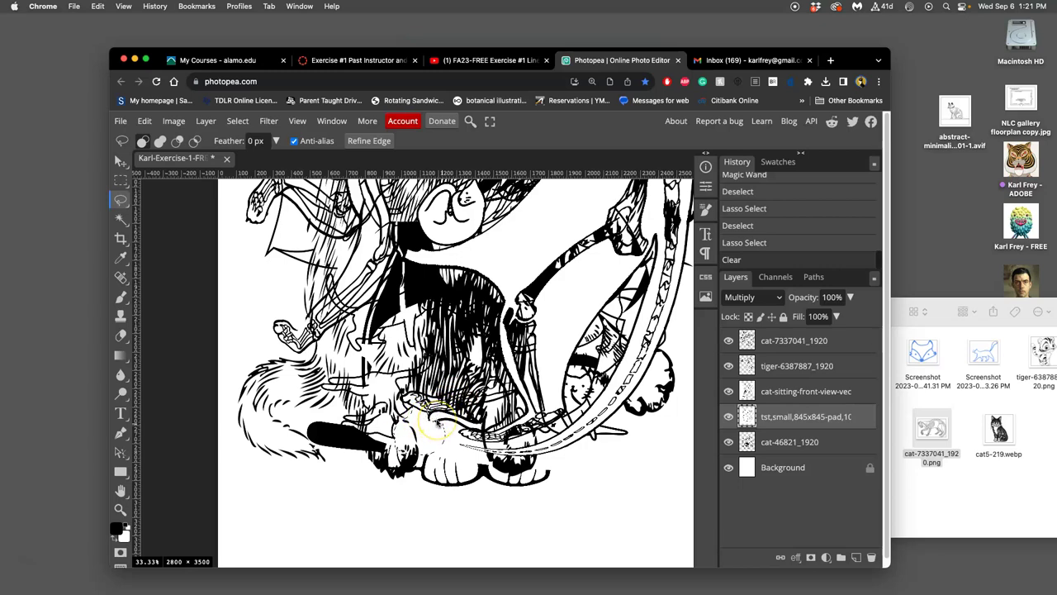
pyautogui.press('super+z')
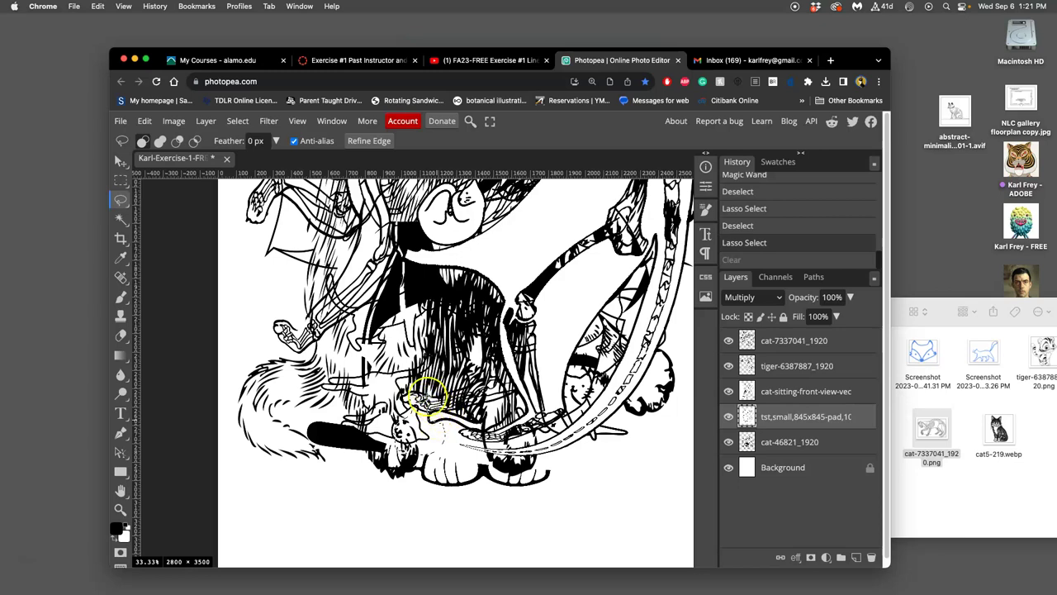
pyautogui.click(425, 384)
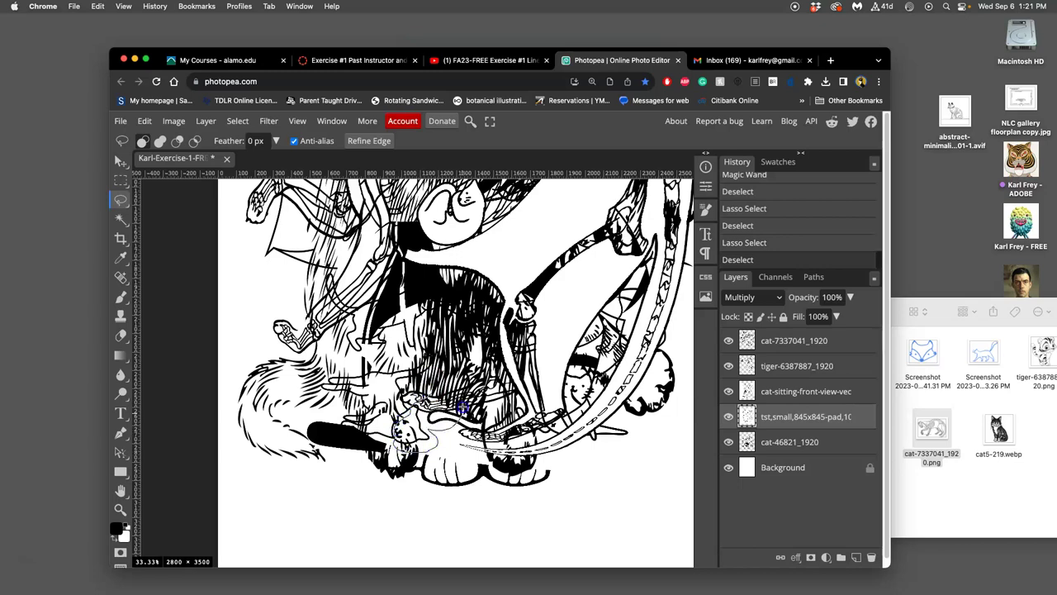
pyautogui.moveTo(422, 380); pyautogui.dragTo(419, 381)
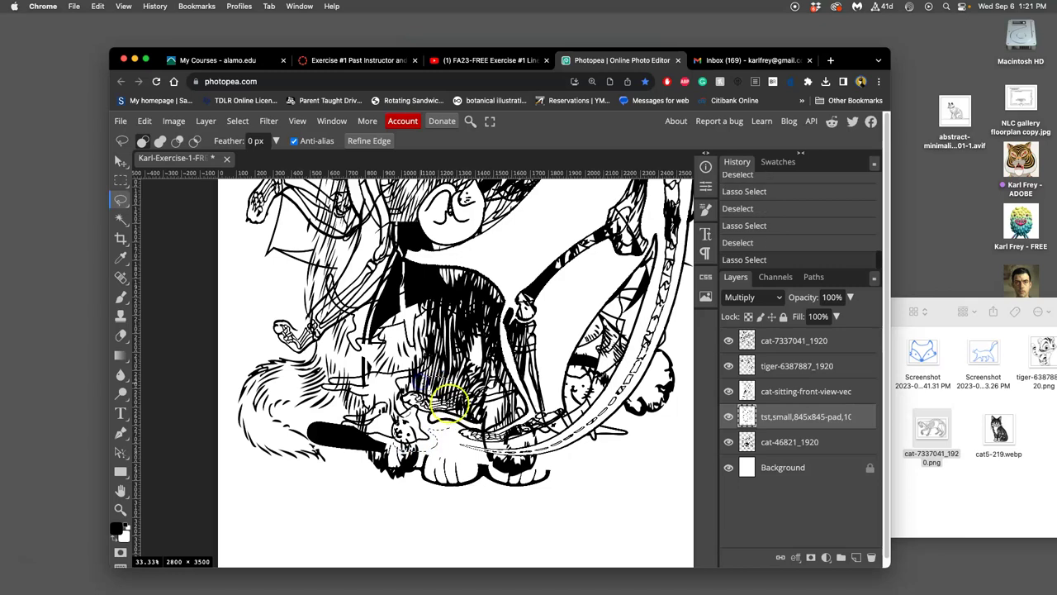
# Hide the sitting-cat, tiger, cat-7337041_1920 and cat-46821_1920 layers
pyautogui.click(729, 392)
pyautogui.click(728, 365)
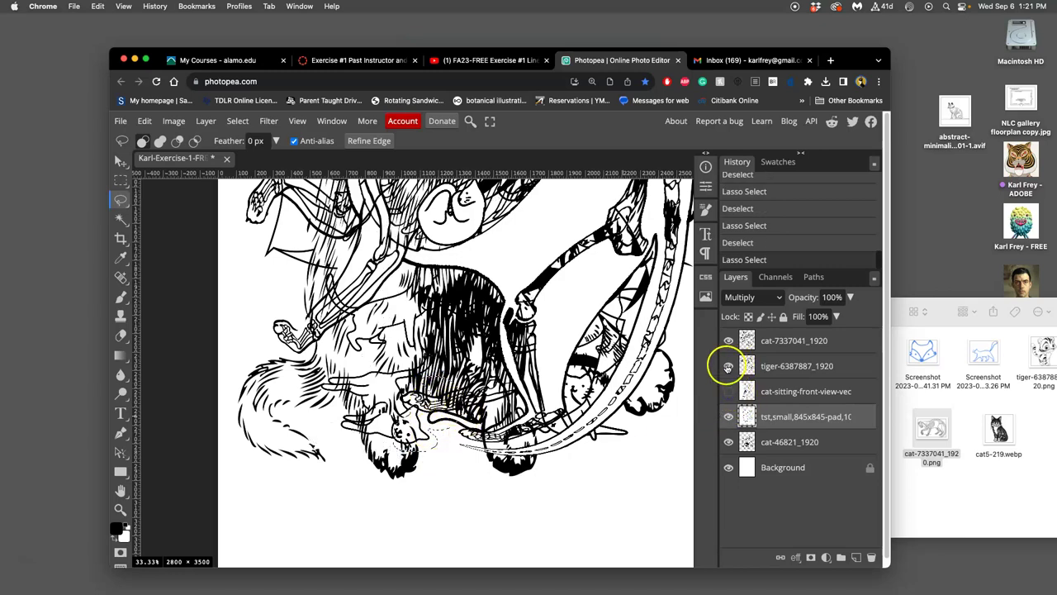
pyautogui.click(728, 340)
pyautogui.click(729, 442)
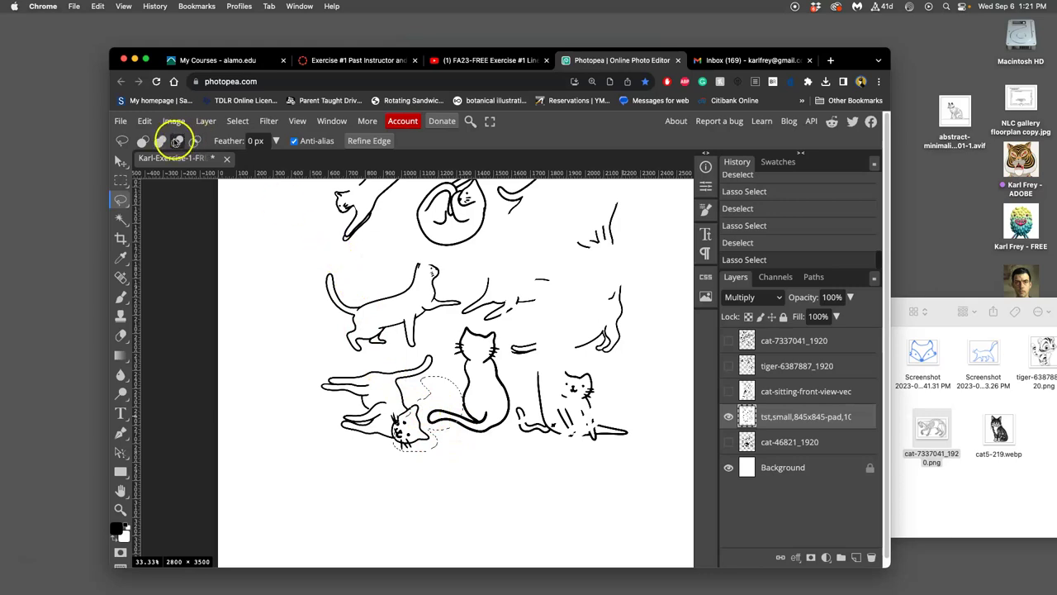
# Set the Lasso mode to Replace, then to Union, in the options bar
pyautogui.click(143, 141)
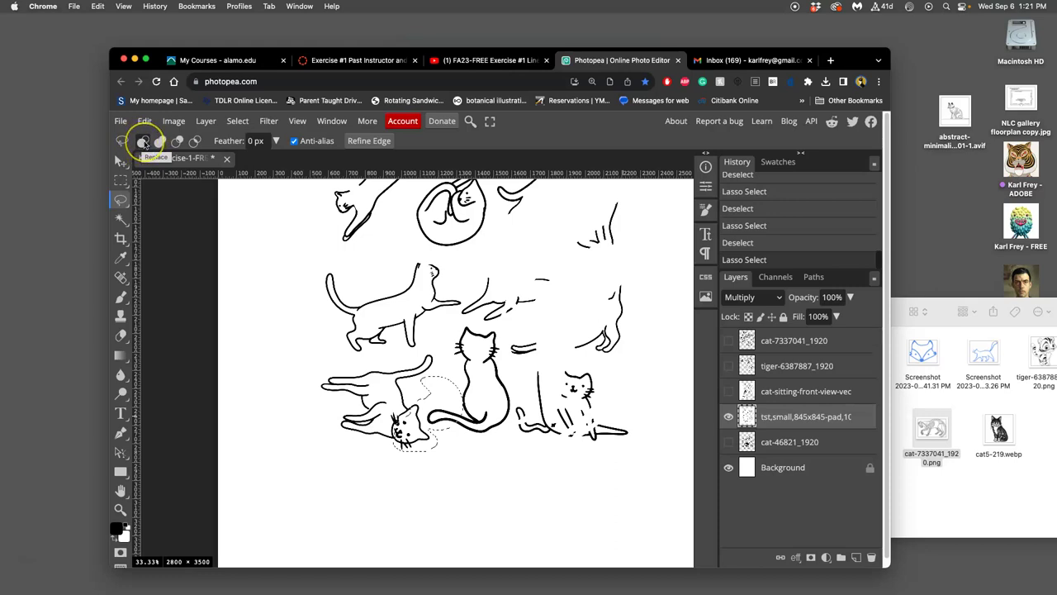
pyautogui.click(144, 143)
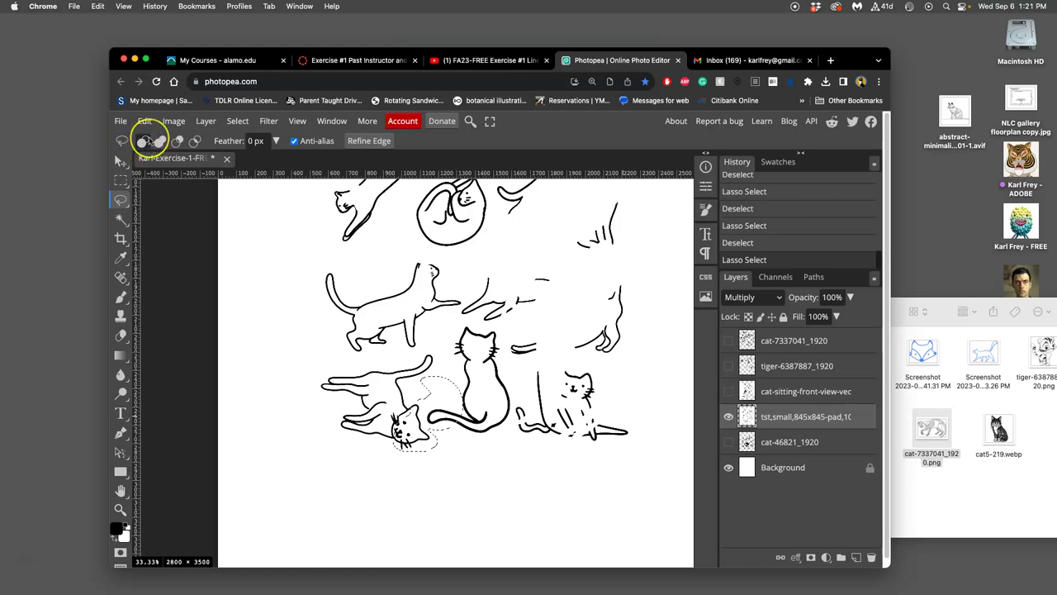
pyautogui.click(149, 141)
pyautogui.click(161, 141)
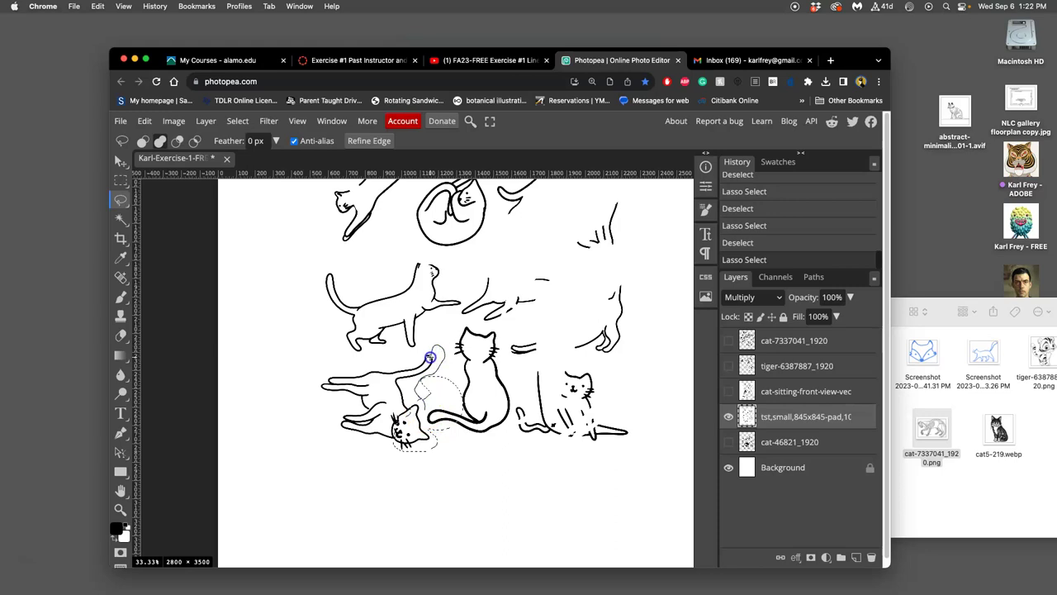
# Lasso the lying cat, subtract its body from the selection, and delete the head strokes
pyautogui.moveTo(353, 364)
pyautogui.mouseDown()
pyautogui.moveTo(311, 434)
pyautogui.moveTo(377, 487)
pyautogui.moveTo(435, 457)
pyautogui.moveTo(423, 413)
pyautogui.mouseUp()
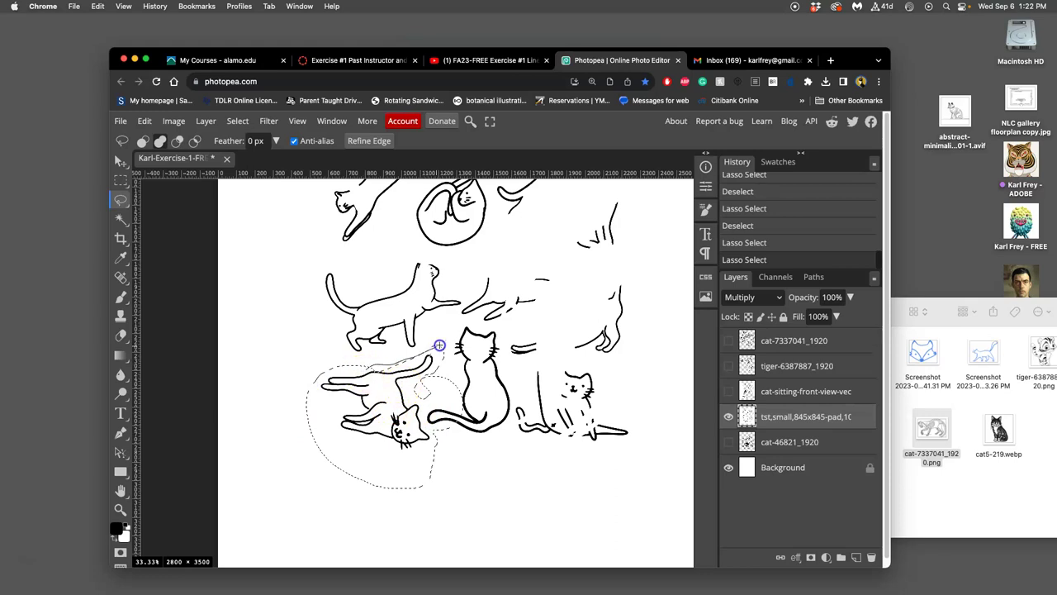
pyautogui.moveTo(396, 389); pyautogui.dragTo(398, 390)
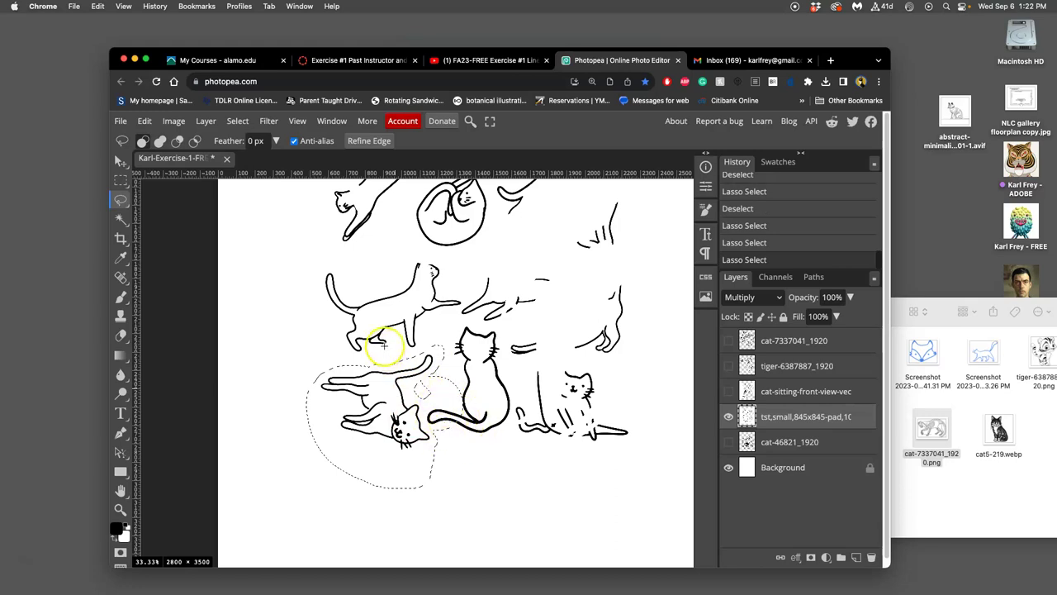
pyautogui.click(177, 142)
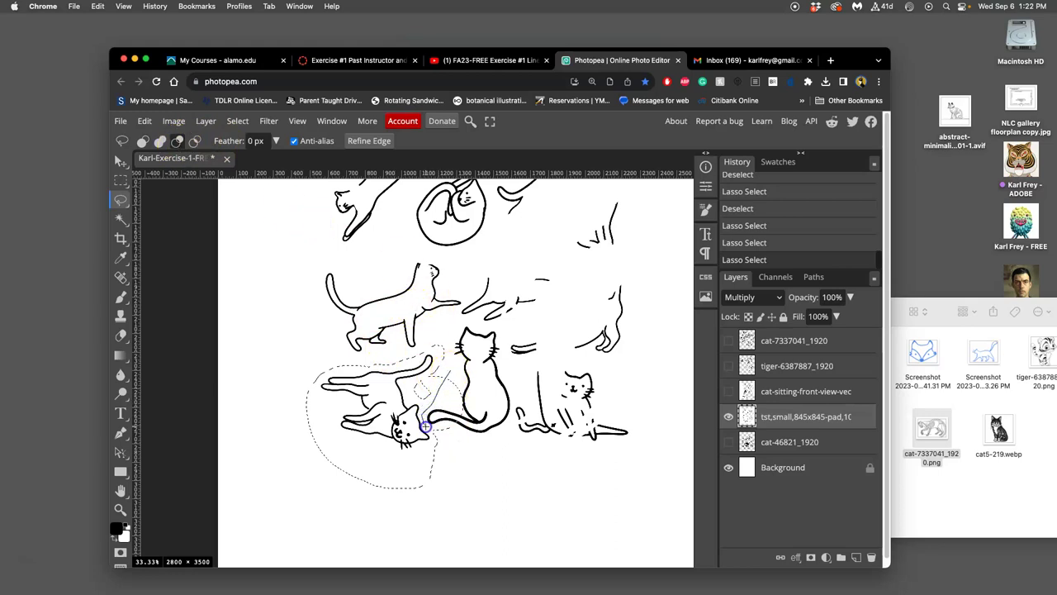
pyautogui.moveTo(485, 371)
pyautogui.mouseDown()
pyautogui.moveTo(447, 405)
pyautogui.moveTo(434, 435)
pyautogui.moveTo(413, 402)
pyautogui.mouseUp()
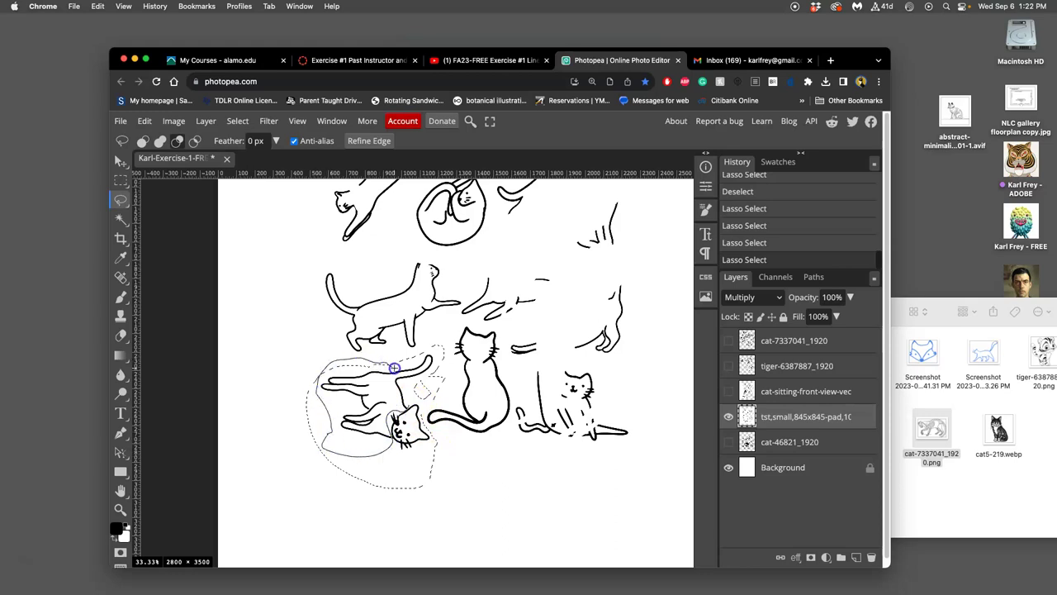
pyautogui.moveTo(408, 387)
pyautogui.mouseDown()
pyautogui.moveTo(443, 422)
pyautogui.moveTo(466, 456)
pyautogui.mouseUp()
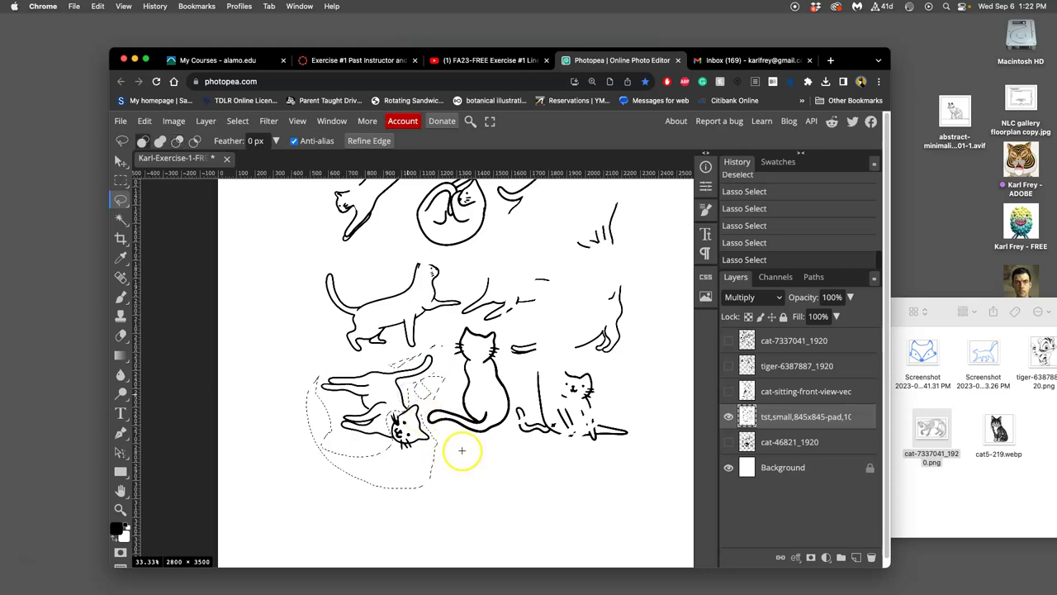
pyautogui.press('Delete')
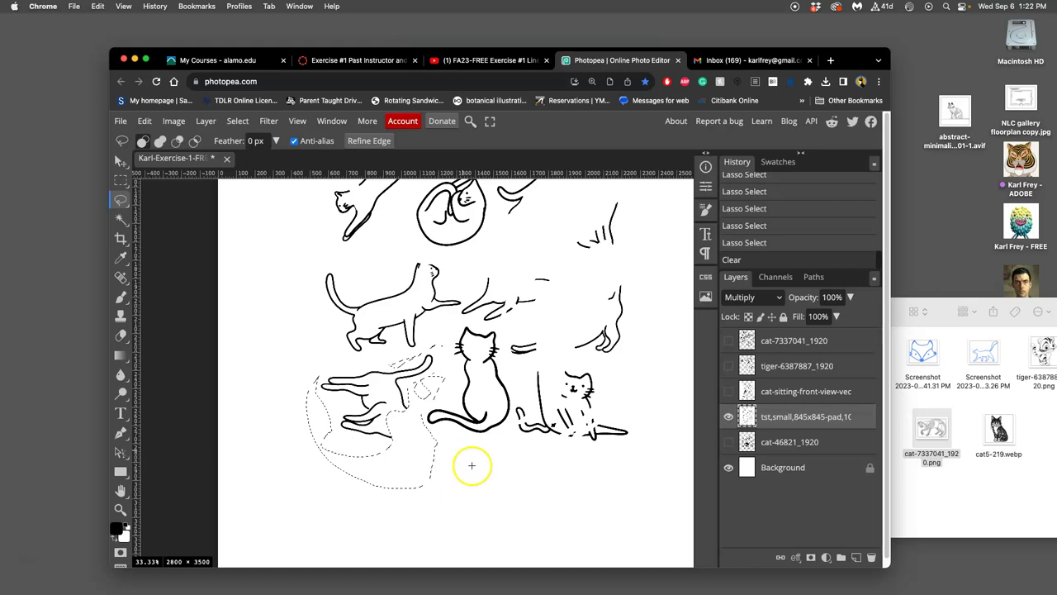
# Deselect and turn the cat-46821_1920, sitting-cat, tiger and cat-7337041_1920 layers back on
pyautogui.click(471, 464)
pyautogui.click(728, 443)
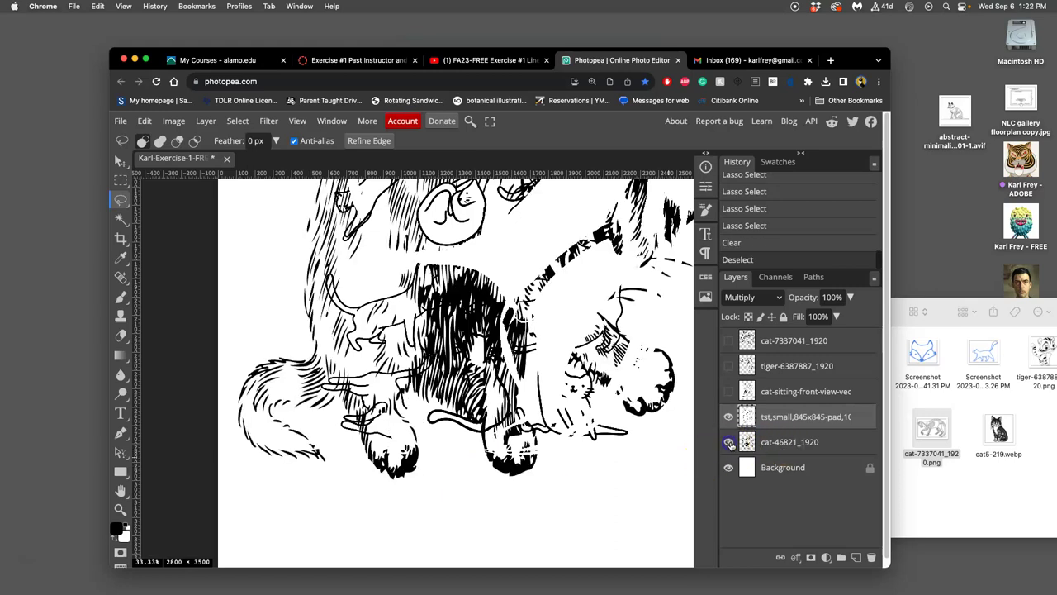
pyautogui.click(728, 441)
pyautogui.click(729, 443)
pyautogui.click(730, 389)
pyautogui.click(728, 366)
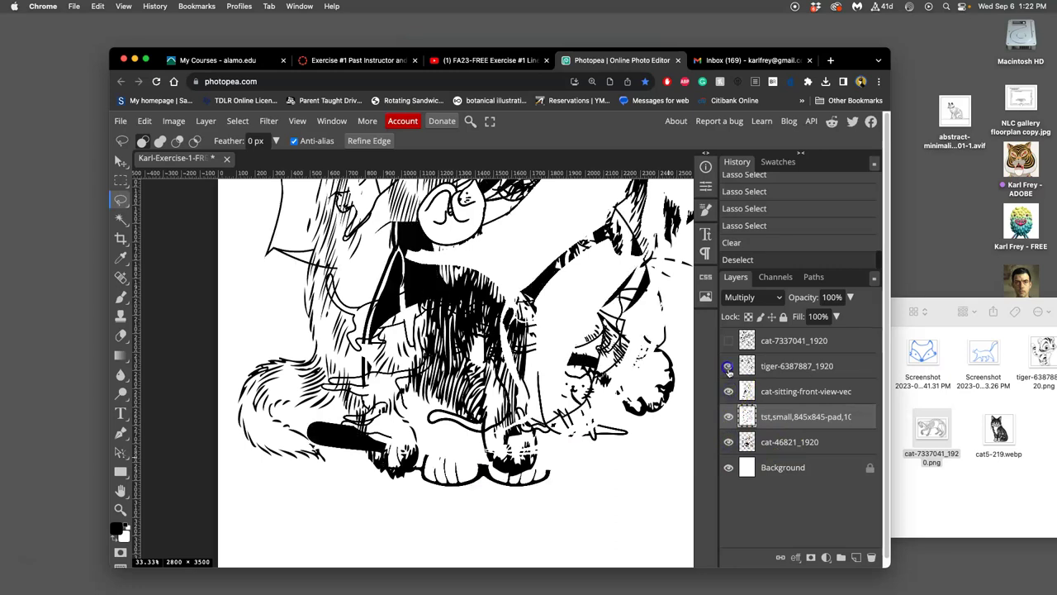
pyautogui.click(727, 391)
pyautogui.click(727, 391)
pyautogui.click(729, 342)
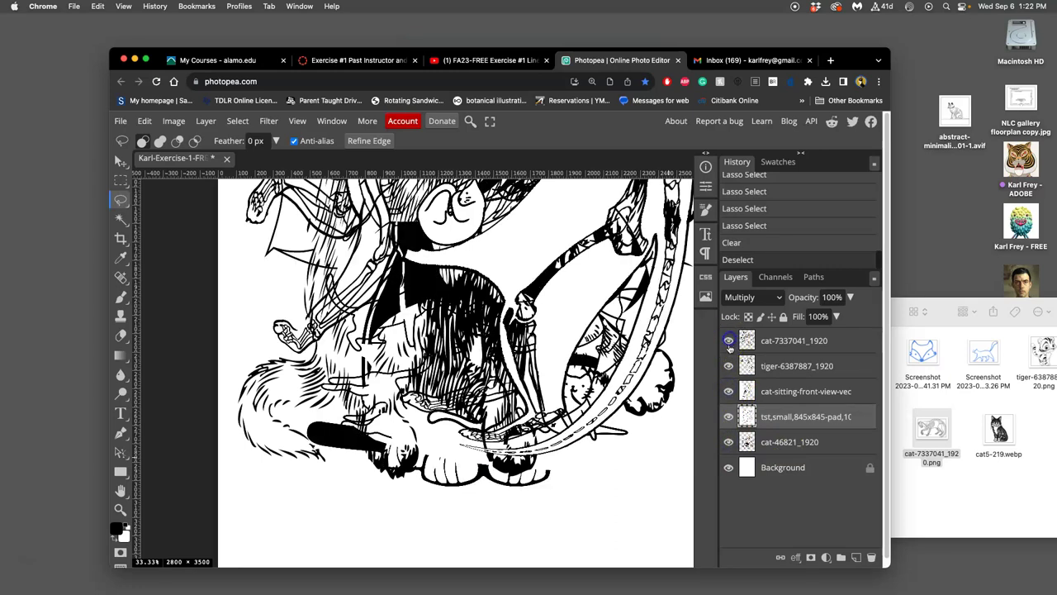
# Fit the canvas, compare by toggling cat-46821_1920 and the sitting cat, then select the sitting-cat layer
pyautogui.hotkey('ctrl', '-')
pyautogui.hotkey('ctrl', '-')
pyautogui.hotkey('ctrl', '-')
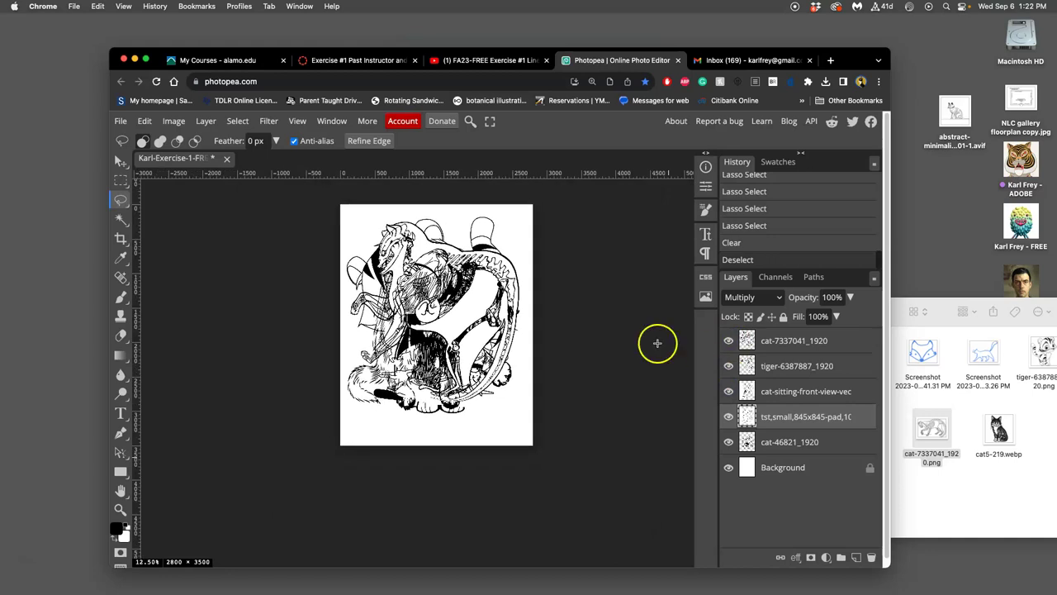
pyautogui.moveTo(535, 351)
pyautogui.mouseDown()
pyautogui.moveTo(524, 390)
pyautogui.moveTo(520, 364)
pyautogui.moveTo(539, 391)
pyautogui.moveTo(512, 441)
pyautogui.mouseUp()
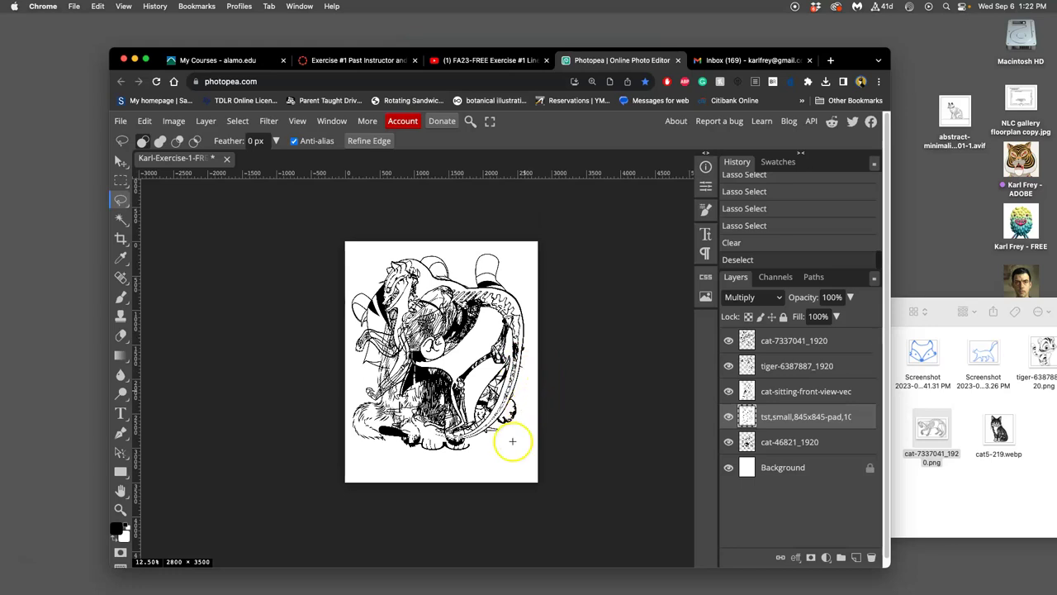
pyautogui.click(729, 444)
pyautogui.click(729, 443)
pyautogui.click(728, 392)
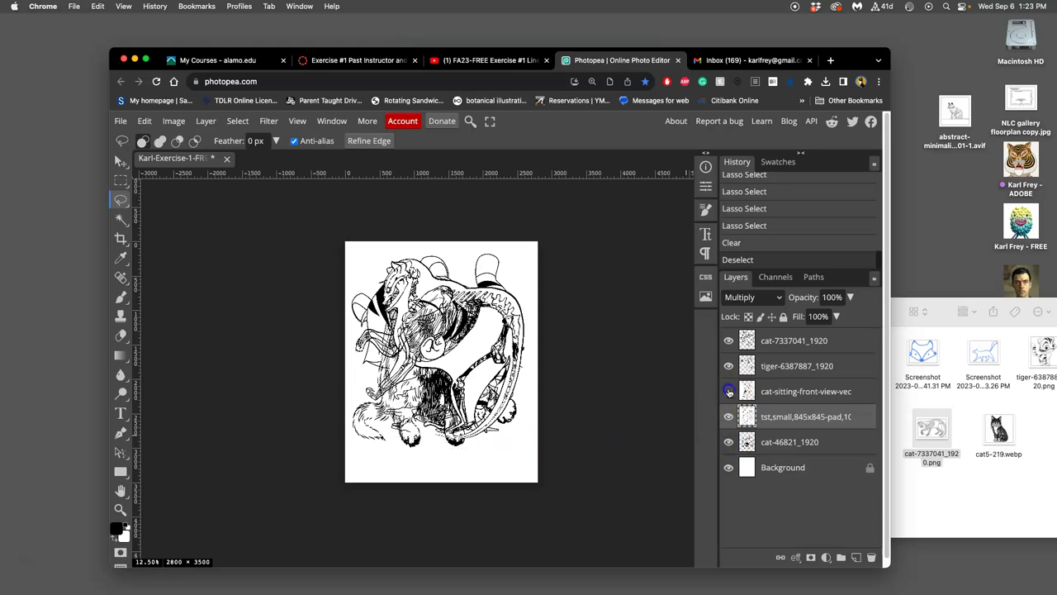
pyautogui.click(729, 392)
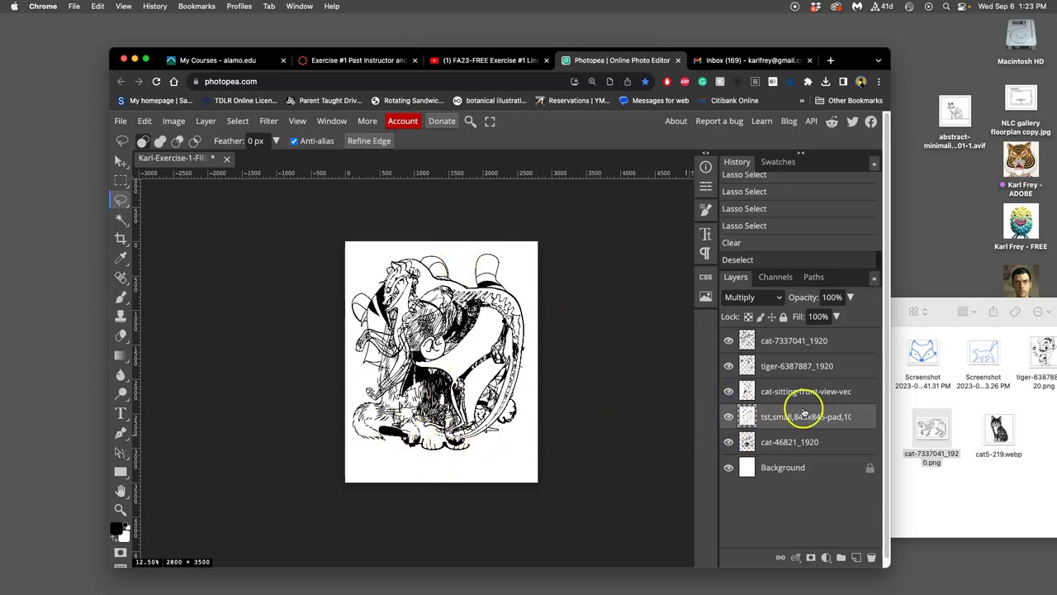
pyautogui.click(729, 391)
pyautogui.click(729, 392)
pyautogui.click(795, 391)
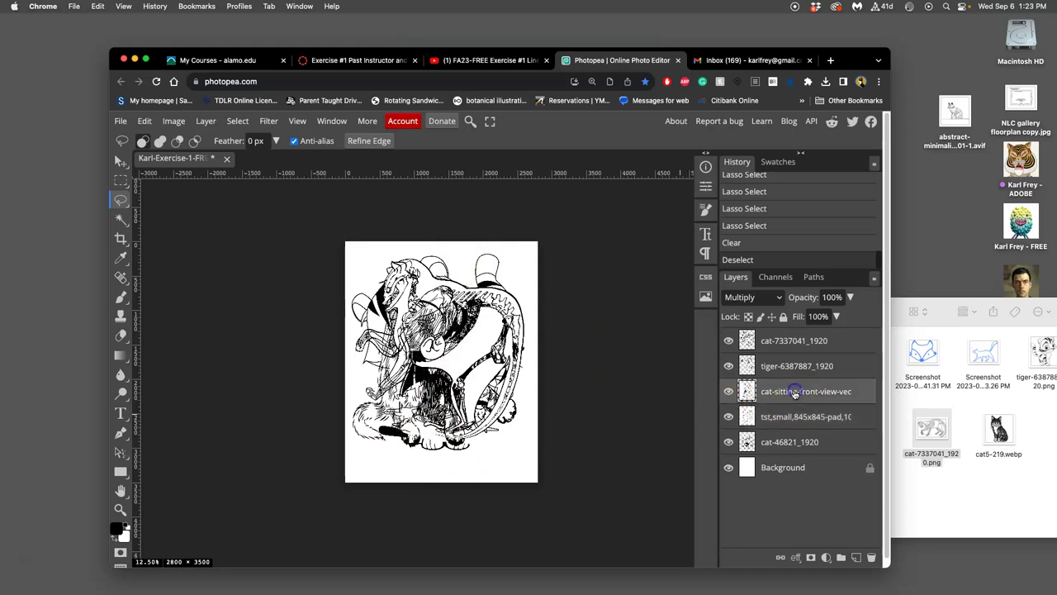
# Free Transform the sitting cat: flip it horizontally and rotate it about 123.5°
pyautogui.click(145, 121)
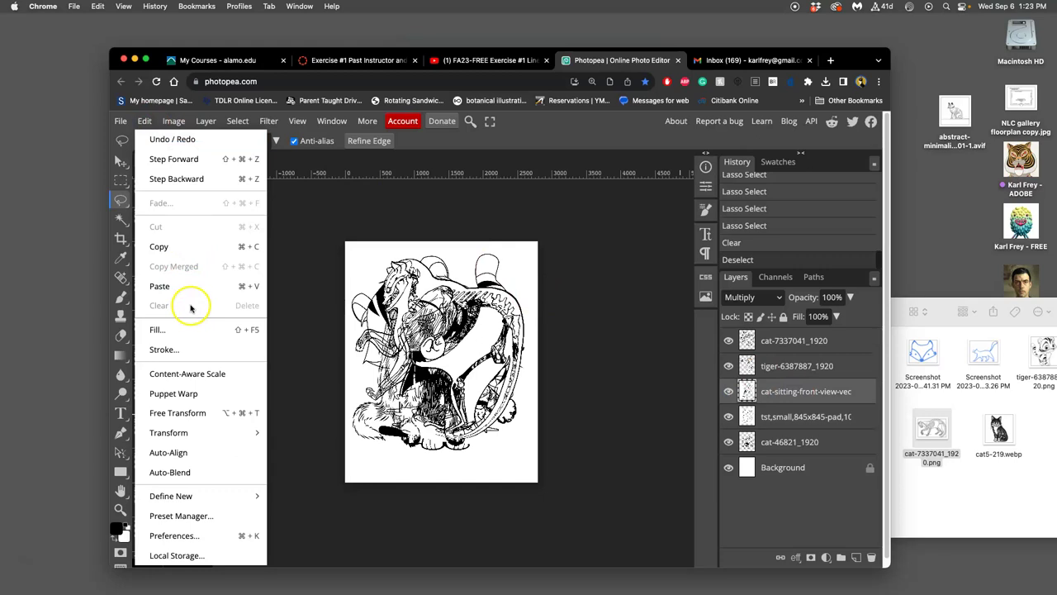
pyautogui.click(183, 413)
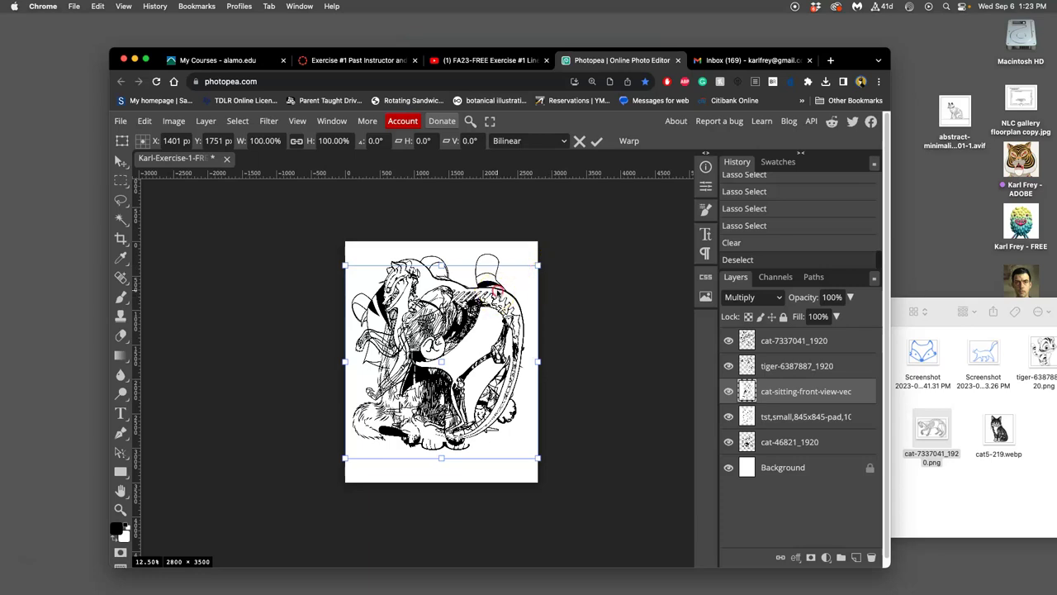
pyautogui.rightClick(498, 291)
pyautogui.click(555, 512)
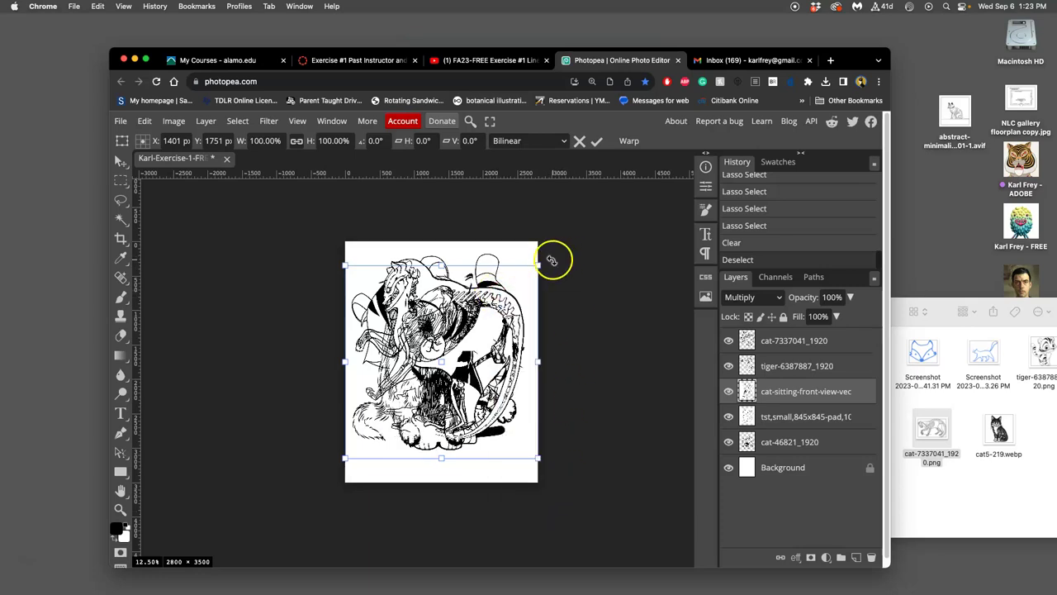
pyautogui.moveTo(547, 253); pyautogui.dragTo(426, 266)
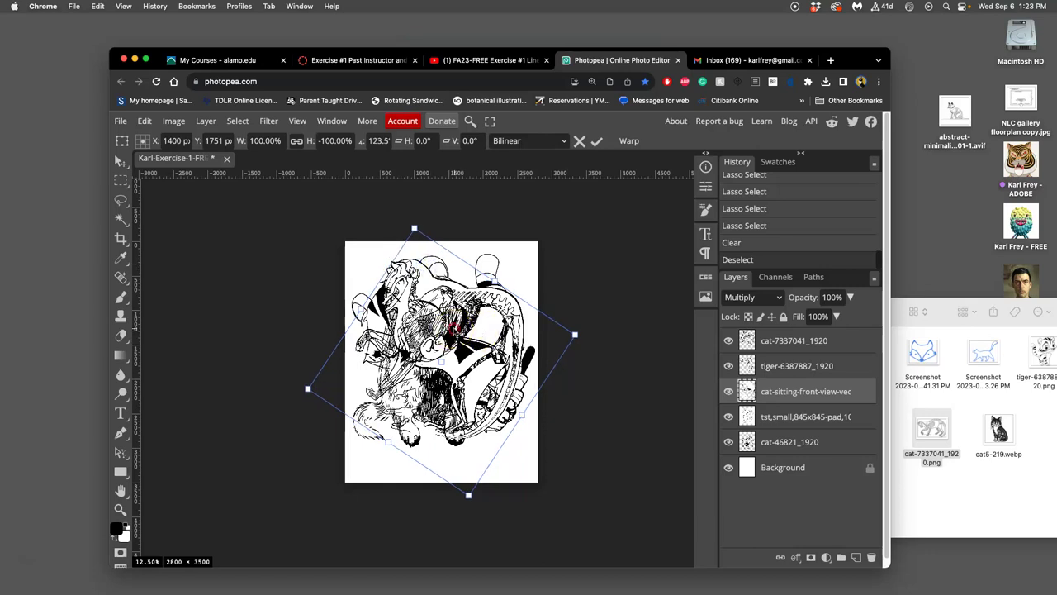
pyautogui.rightClick(454, 327)
# Warp the flipped sitting cat, pulling the right edge in and bending the left and top, then commit
pyautogui.click(487, 451)
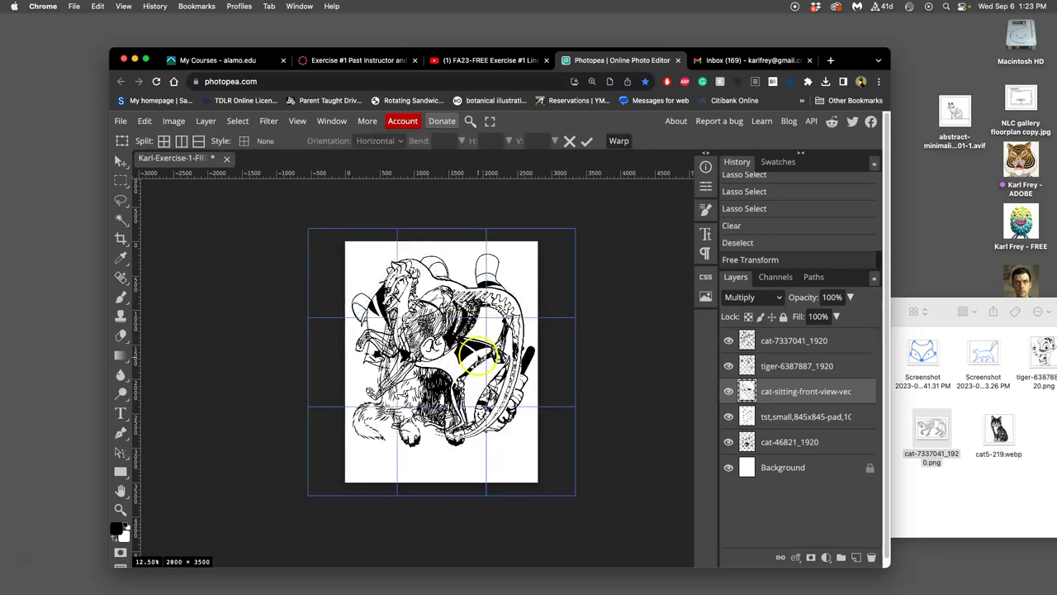
pyautogui.moveTo(469, 334); pyautogui.dragTo(483, 345)
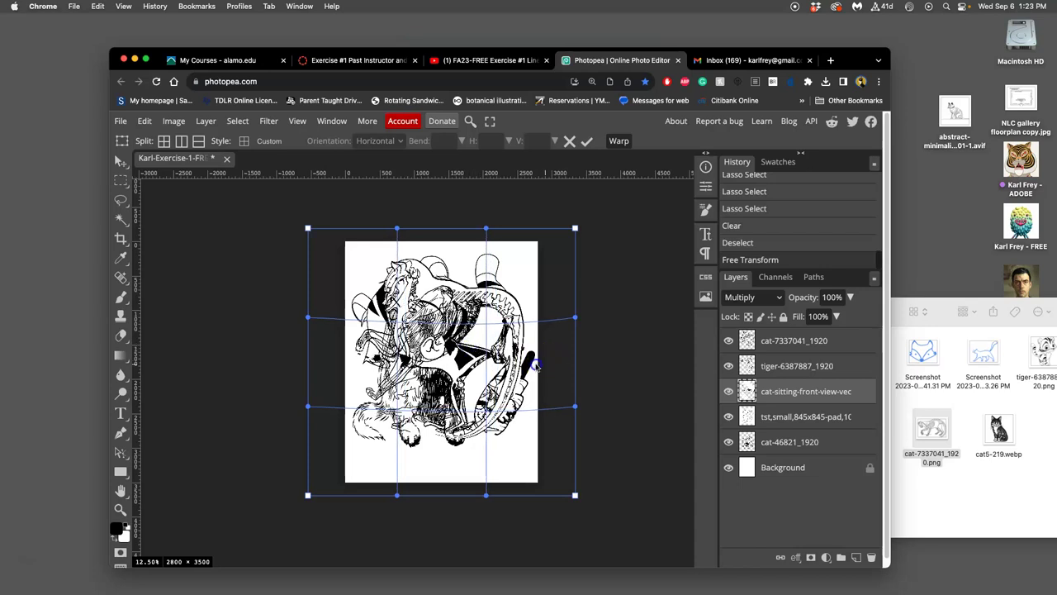
pyautogui.moveTo(536, 364); pyautogui.dragTo(542, 364)
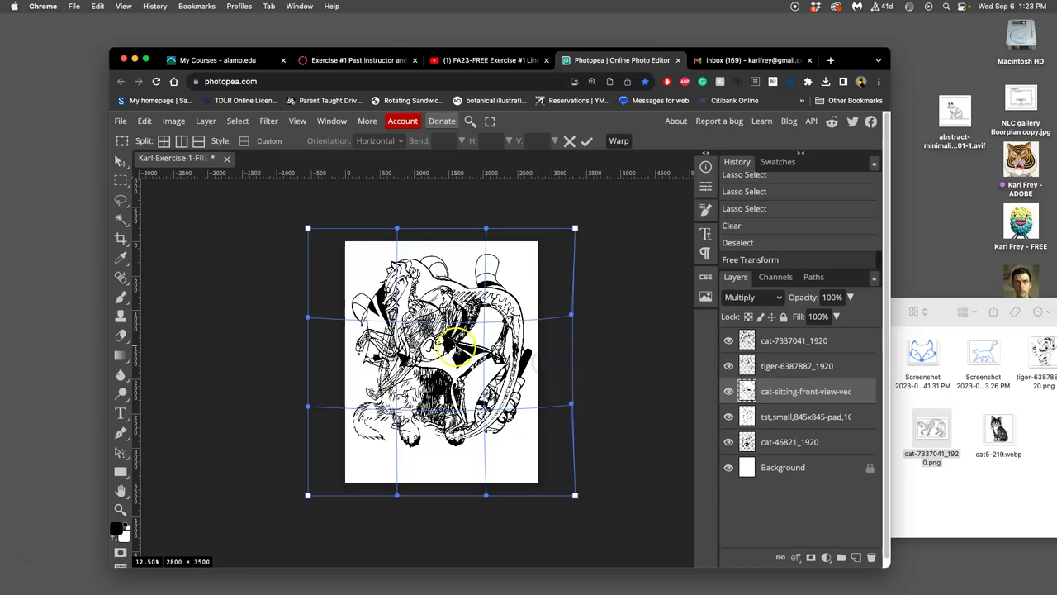
pyautogui.moveTo(376, 303); pyautogui.dragTo(373, 308)
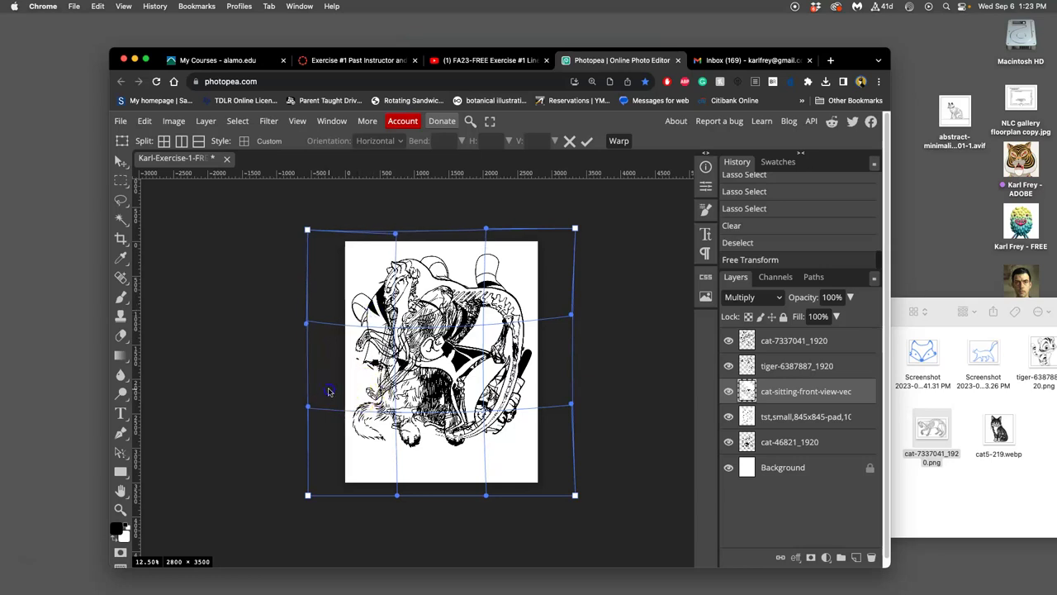
pyautogui.moveTo(328, 400); pyautogui.dragTo(338, 372)
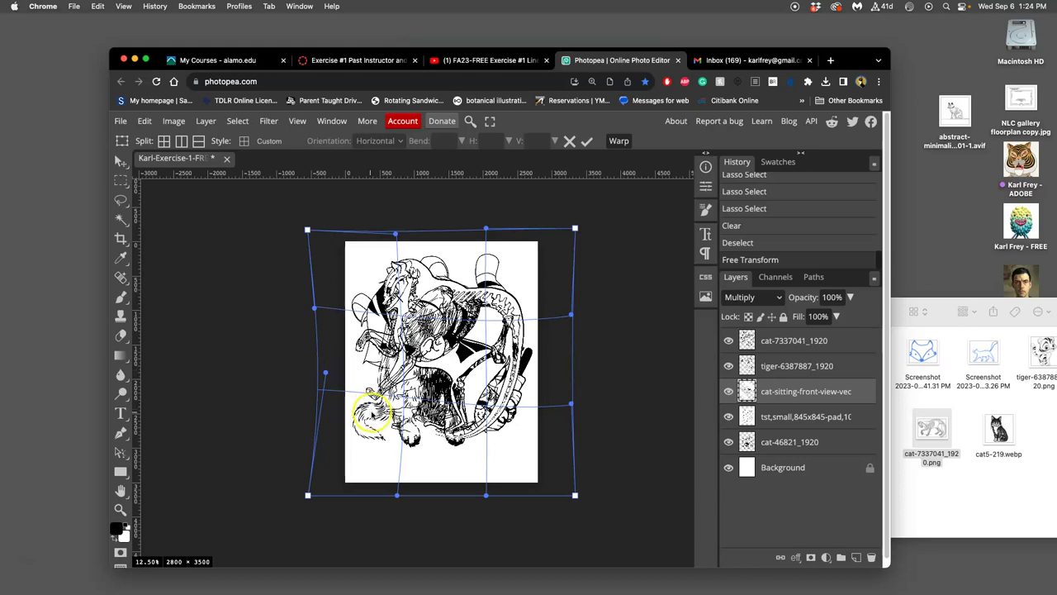
pyautogui.moveTo(373, 375); pyautogui.dragTo(376, 367)
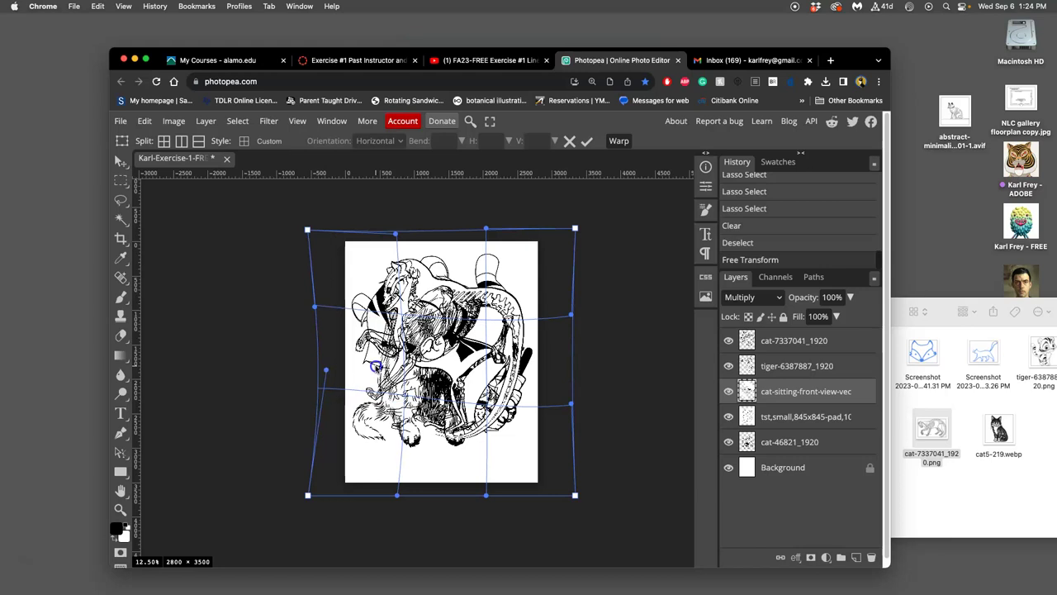
pyautogui.press('Return')
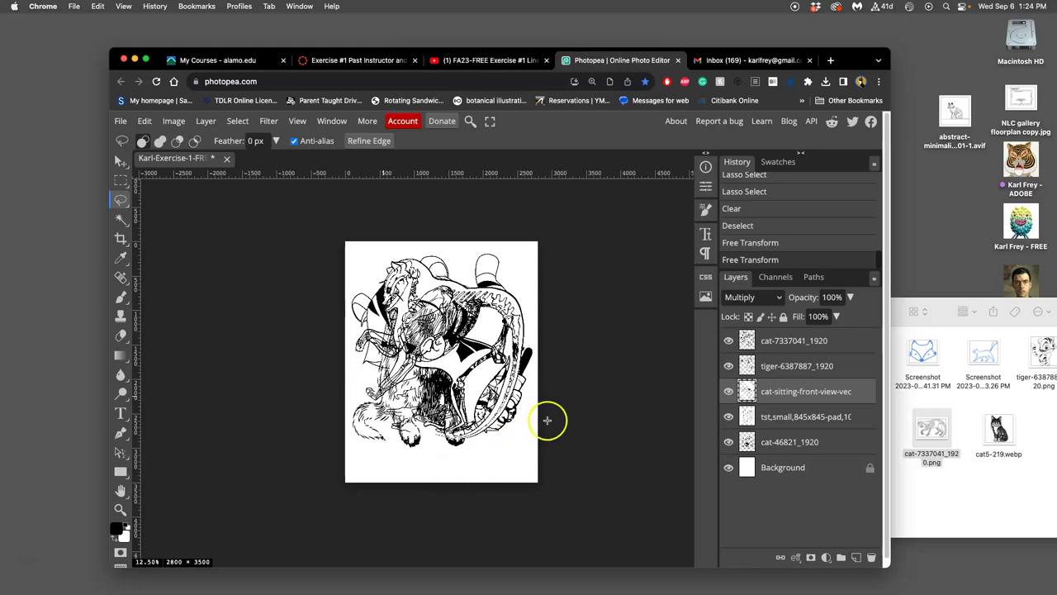
pyautogui.click(728, 392)
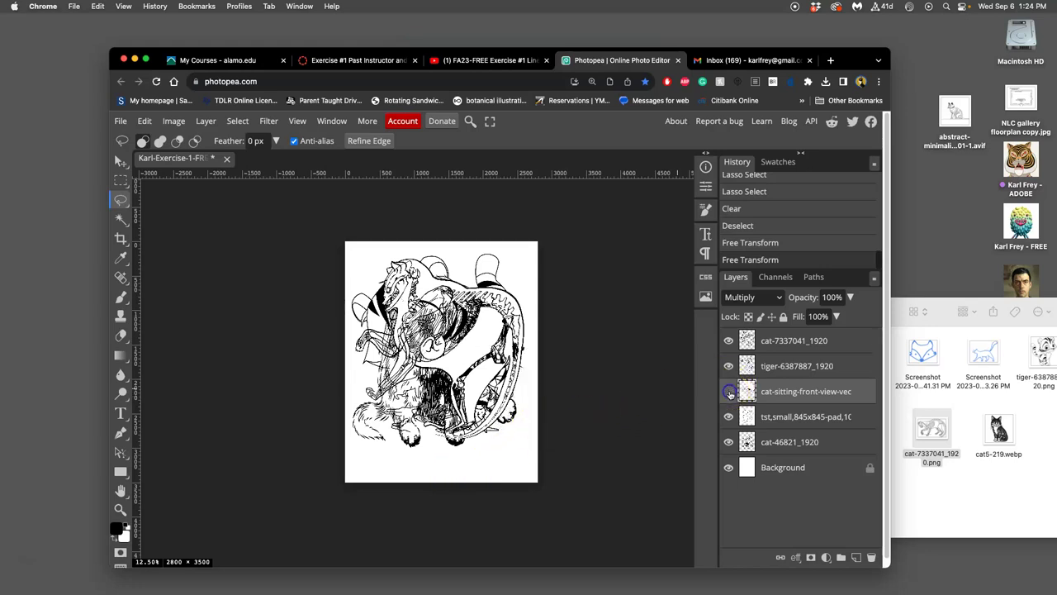
pyautogui.click(728, 391)
pyautogui.click(728, 417)
pyautogui.click(728, 417)
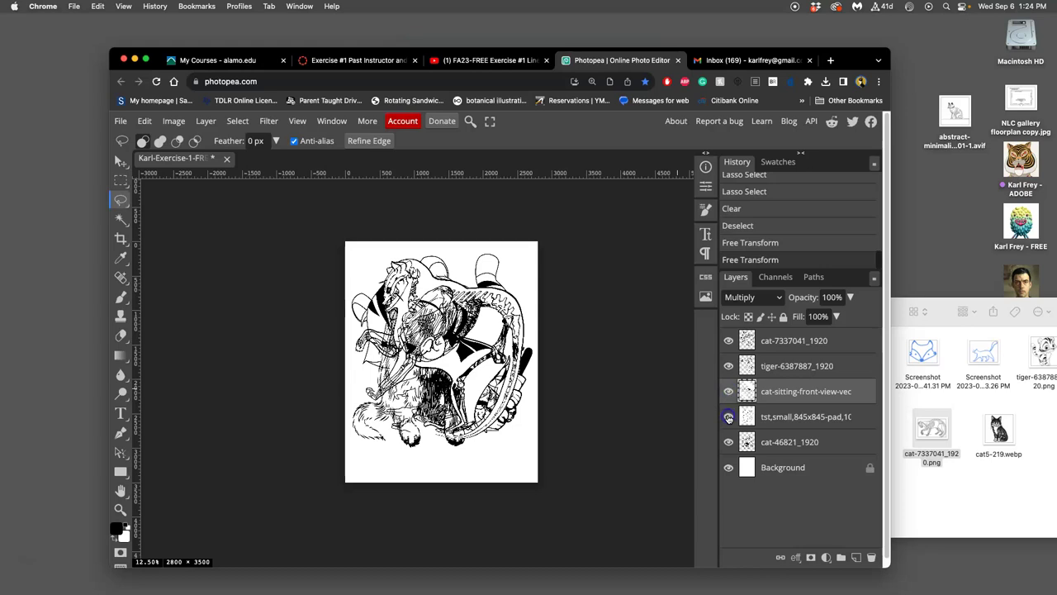
pyautogui.click(728, 442)
pyautogui.click(728, 442)
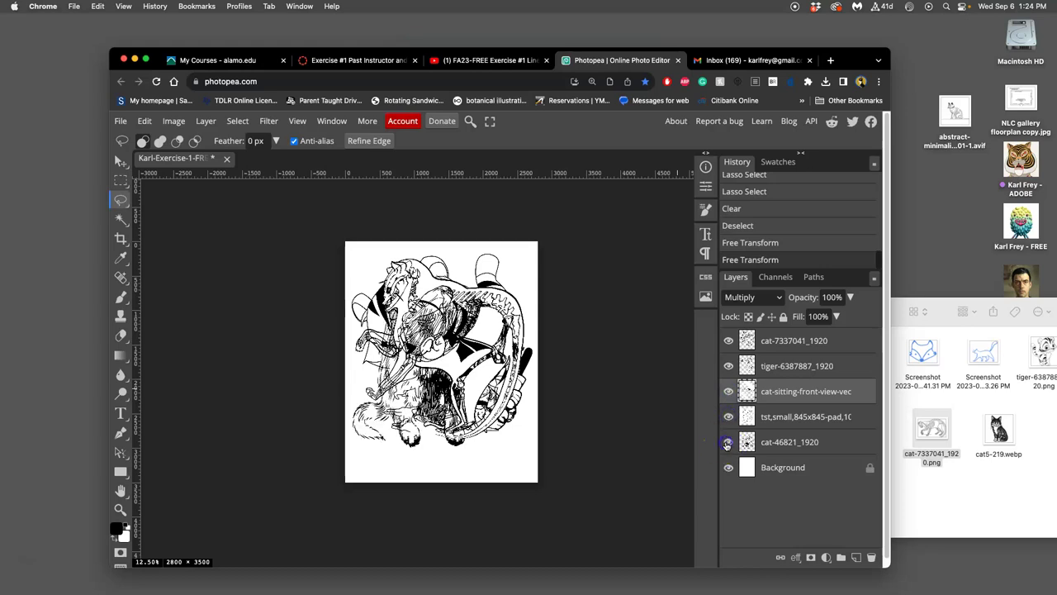
pyautogui.click(728, 366)
pyautogui.click(728, 366)
pyautogui.click(728, 341)
pyautogui.click(728, 341)
pyautogui.click(791, 418)
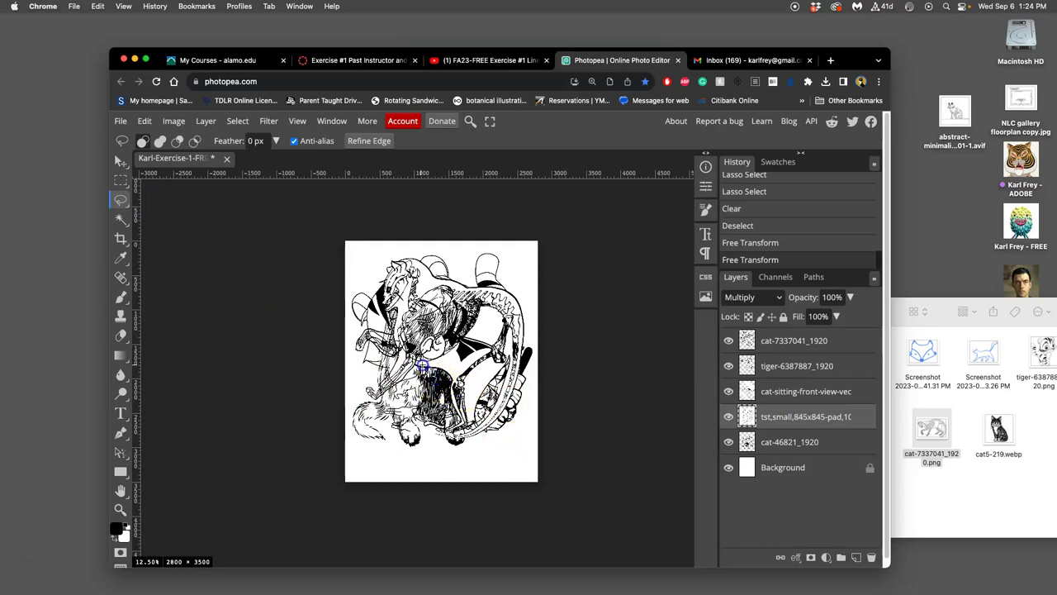
pyautogui.moveTo(389, 400)
pyautogui.mouseDown()
pyautogui.moveTo(427, 401)
pyautogui.moveTo(444, 386)
pyautogui.mouseUp()
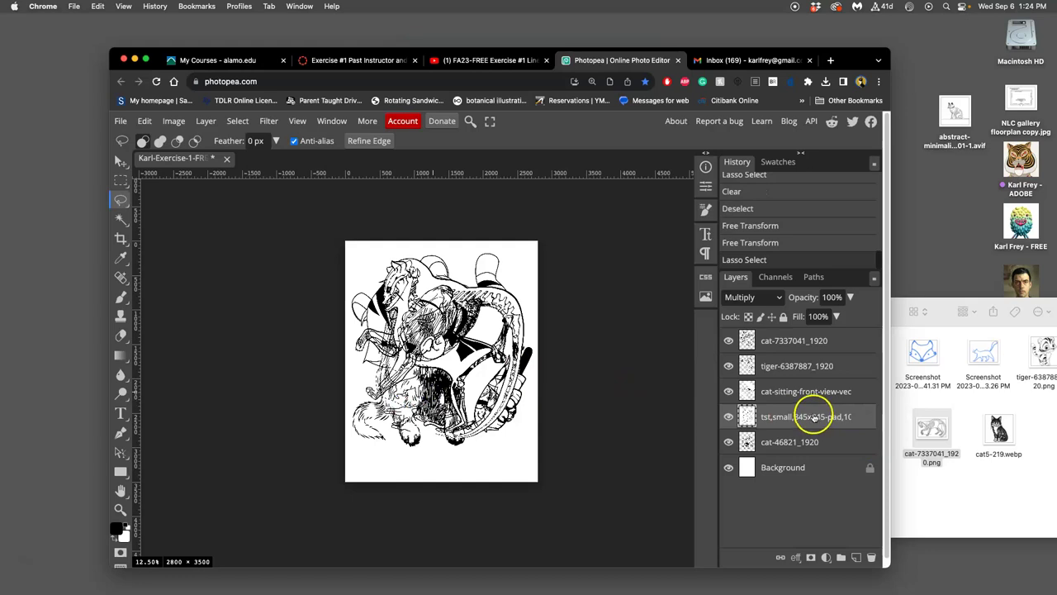
pyautogui.press('Delete')
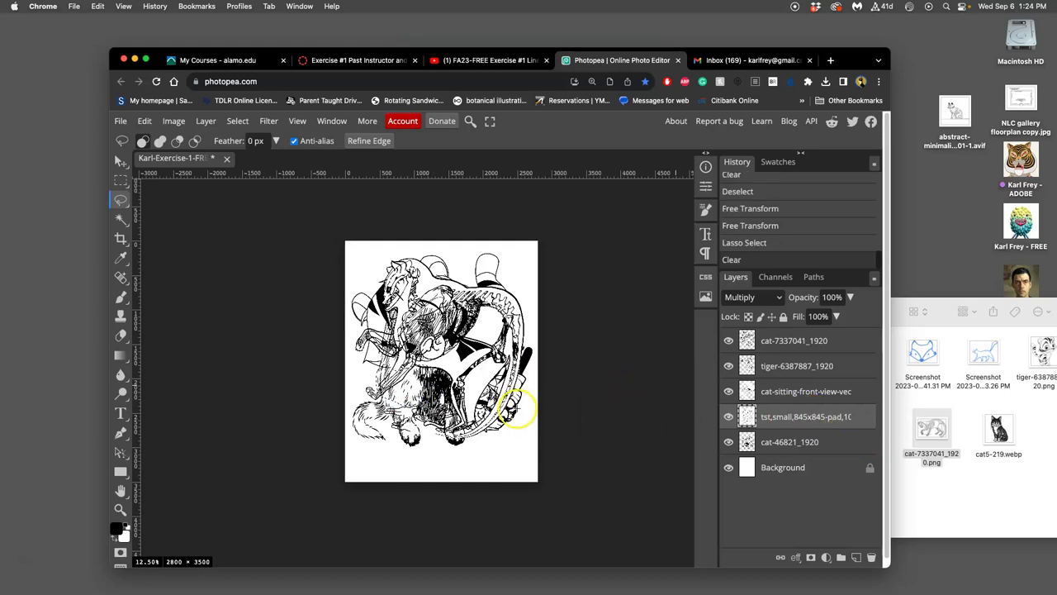
pyautogui.press('super+z')
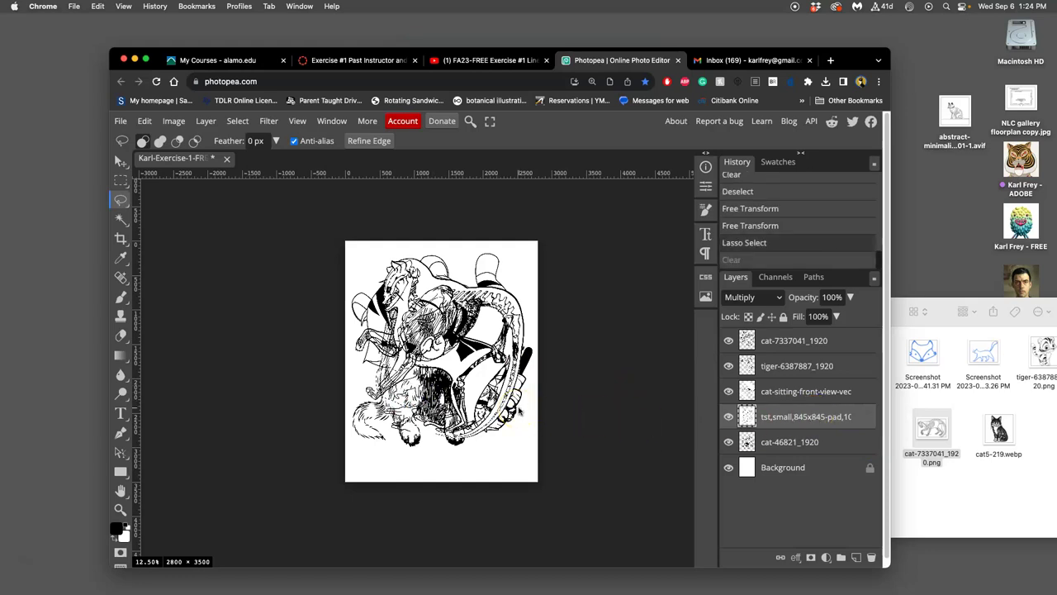
# Hide the four other line-art layers and reposition the selection around the walking cat sketch
pyautogui.click(729, 391)
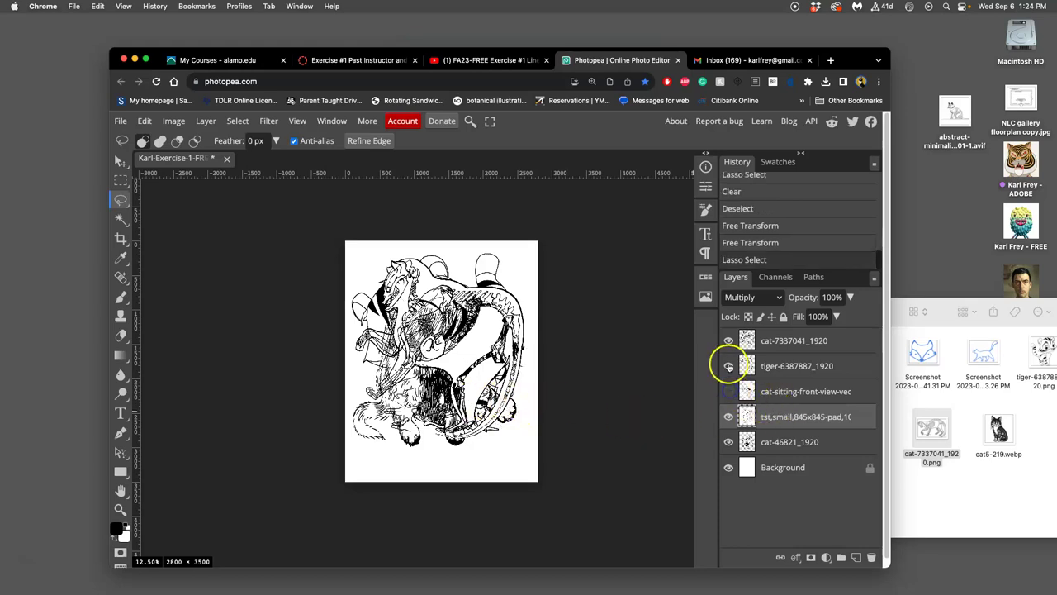
pyautogui.click(728, 366)
pyautogui.click(729, 341)
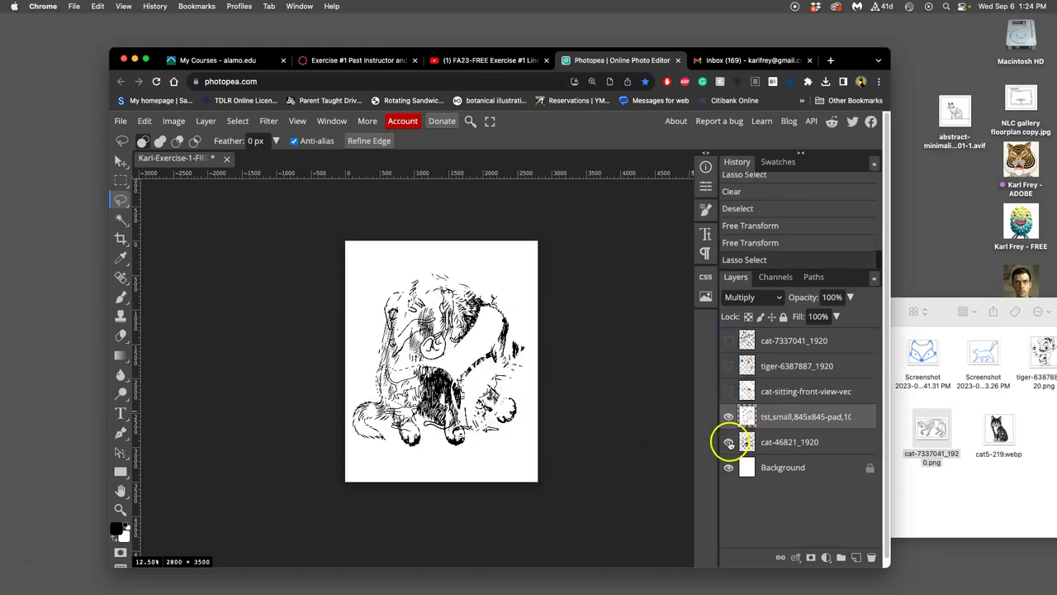
pyautogui.click(728, 442)
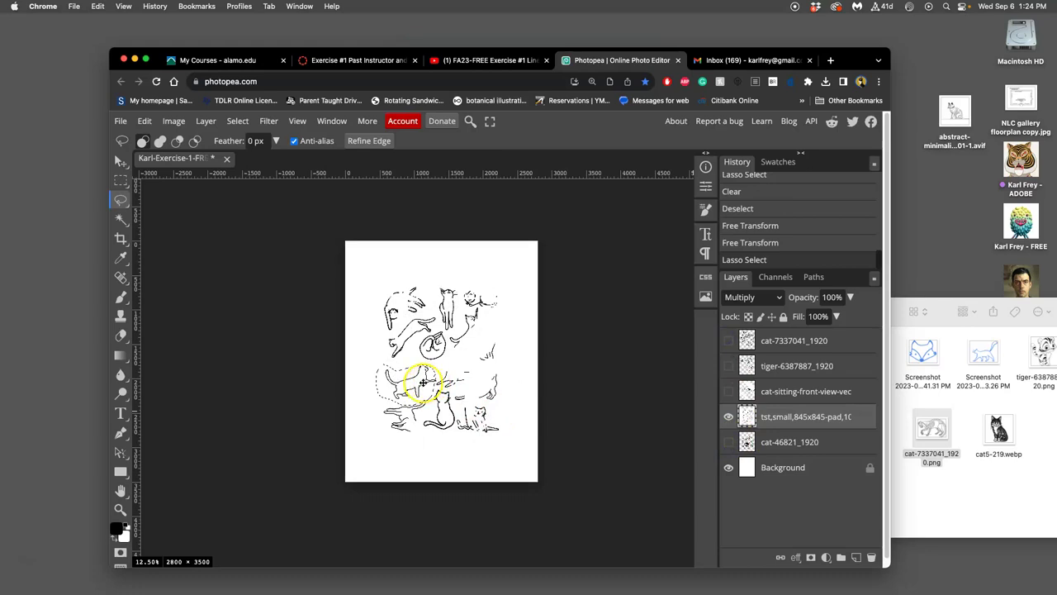
pyautogui.moveTo(413, 383); pyautogui.dragTo(416, 381)
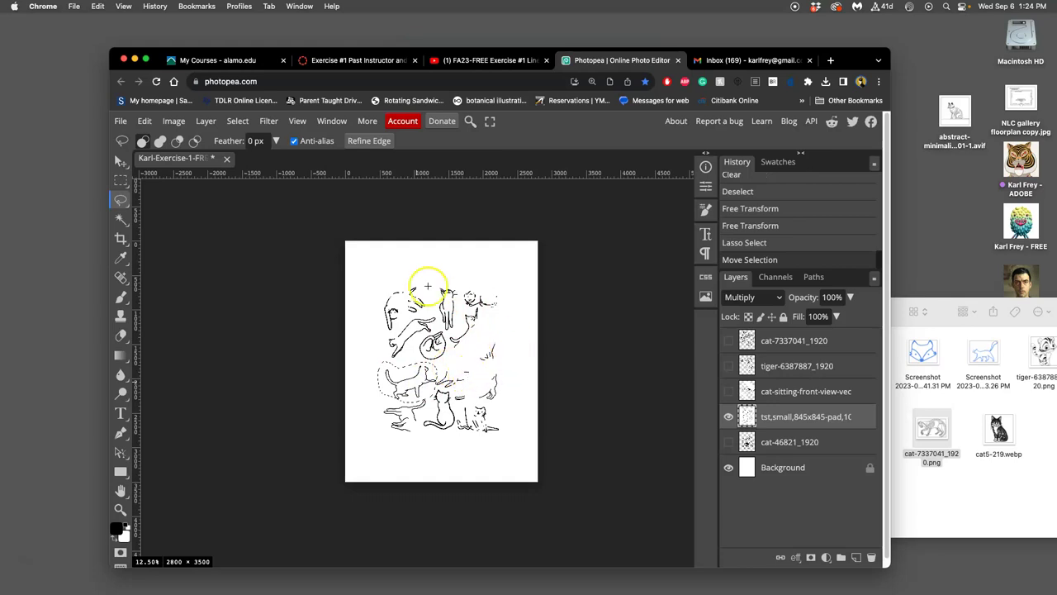
# Free Transform the walking cat to about 121% scale and 54.6° rotation, commit, and deselect
pyautogui.click(145, 120)
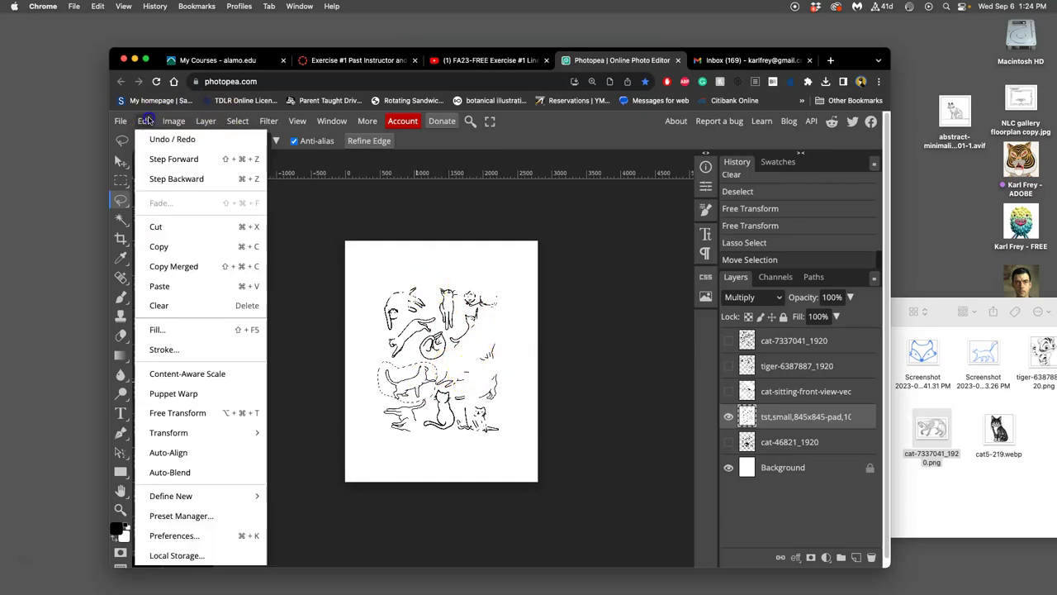
pyautogui.click(187, 412)
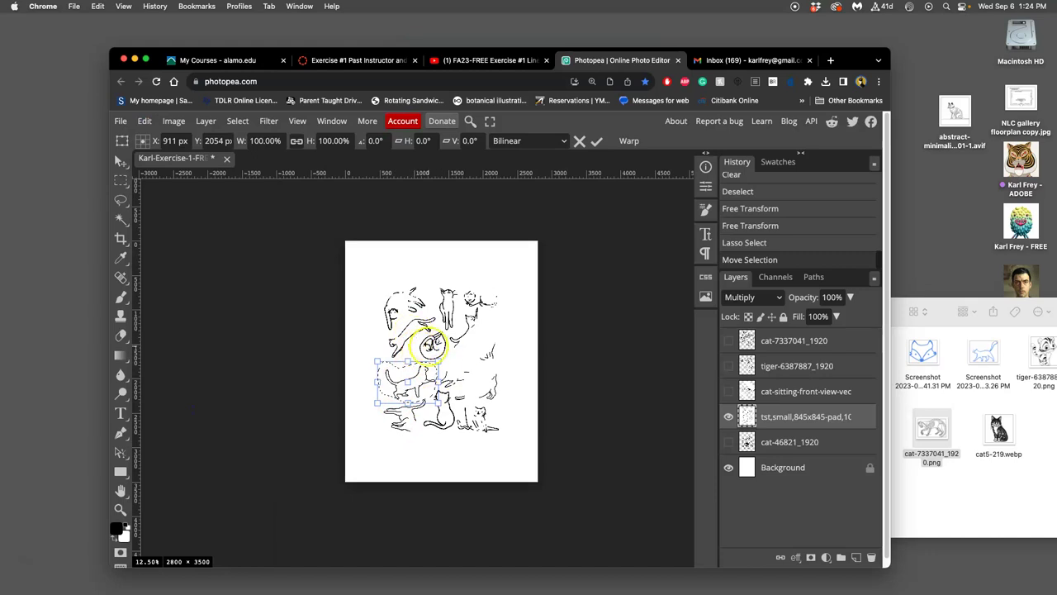
pyautogui.moveTo(377, 361); pyautogui.dragTo(355, 340)
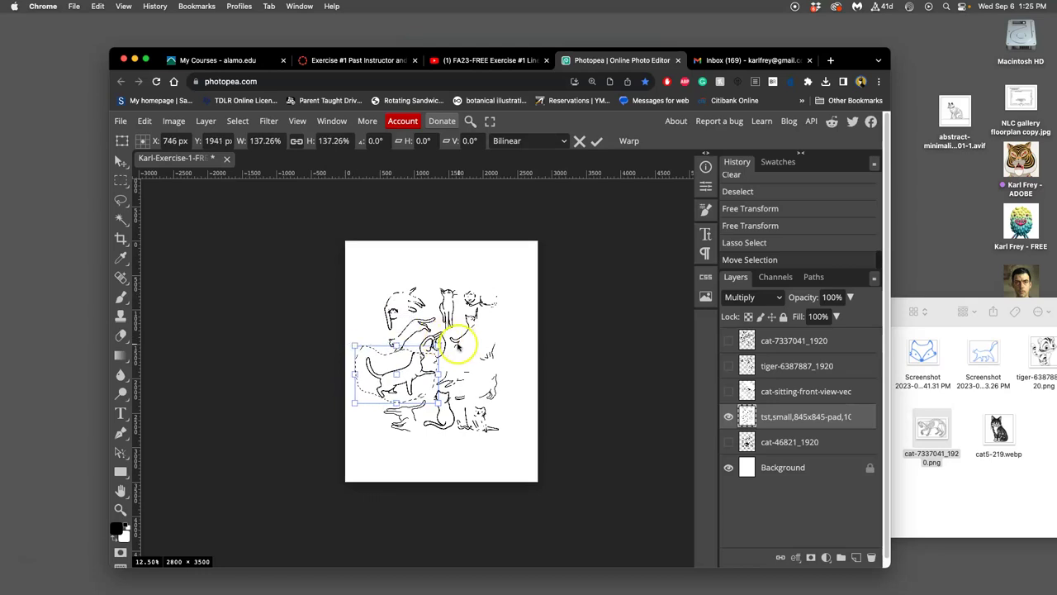
pyautogui.moveTo(462, 343); pyautogui.dragTo(410, 376)
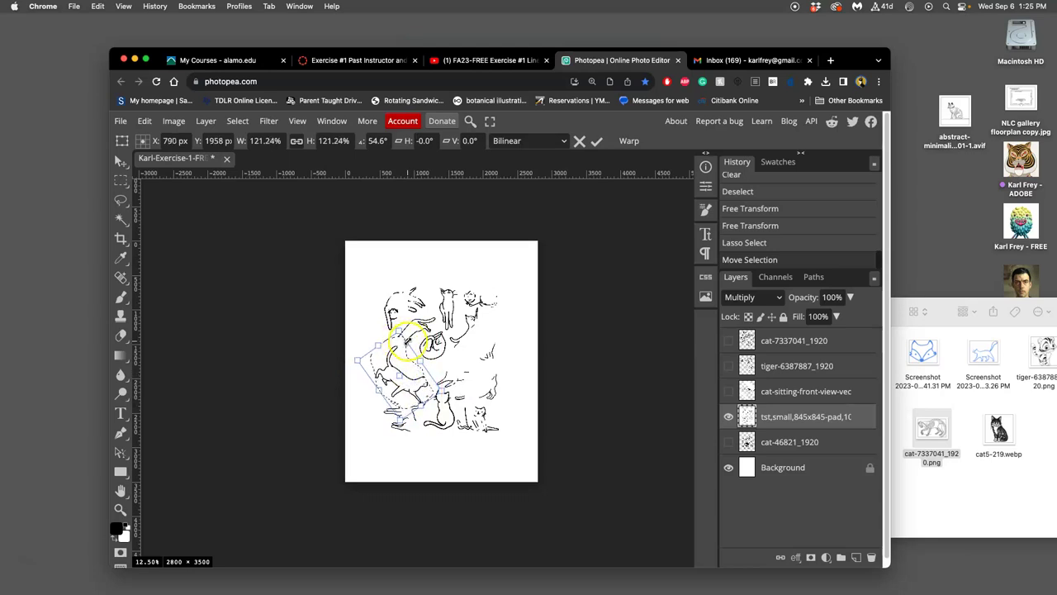
pyautogui.press('Return')
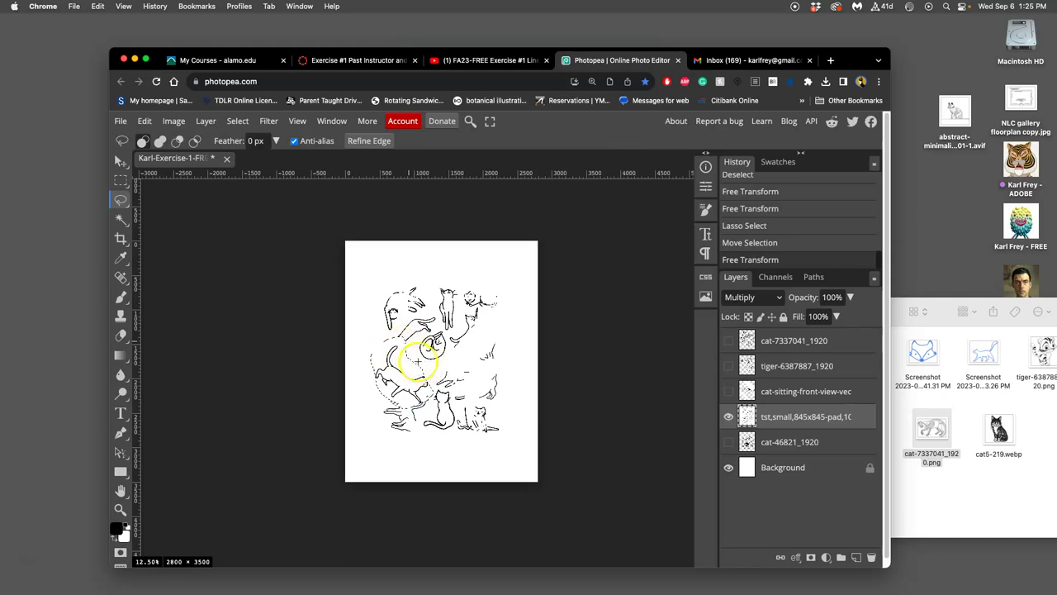
pyautogui.click(418, 361)
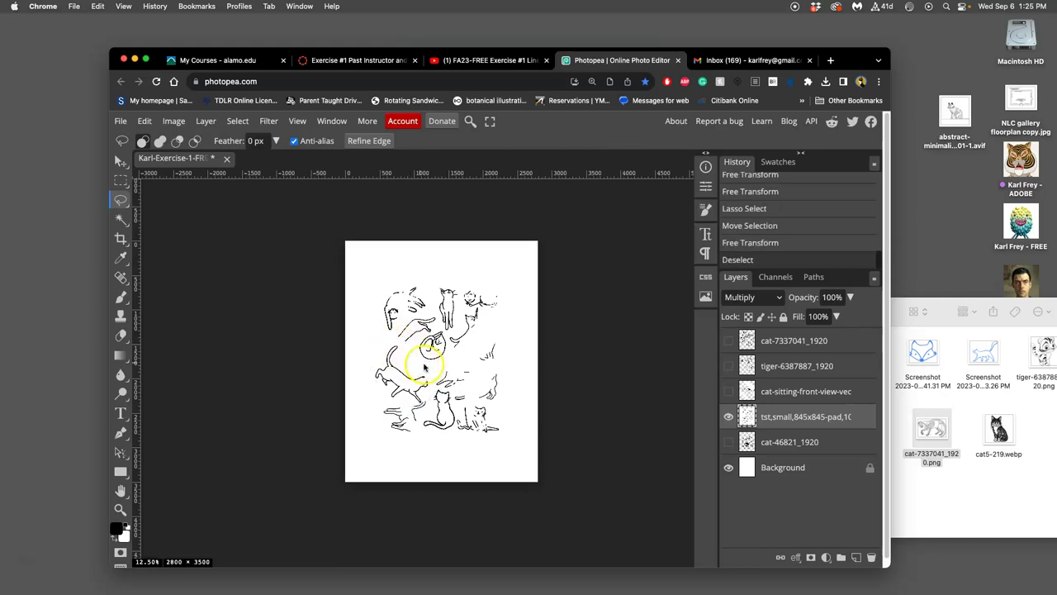
# Show the four other layers to check the result, then hide them again
pyautogui.click(728, 442)
pyautogui.click(729, 392)
pyautogui.click(729, 366)
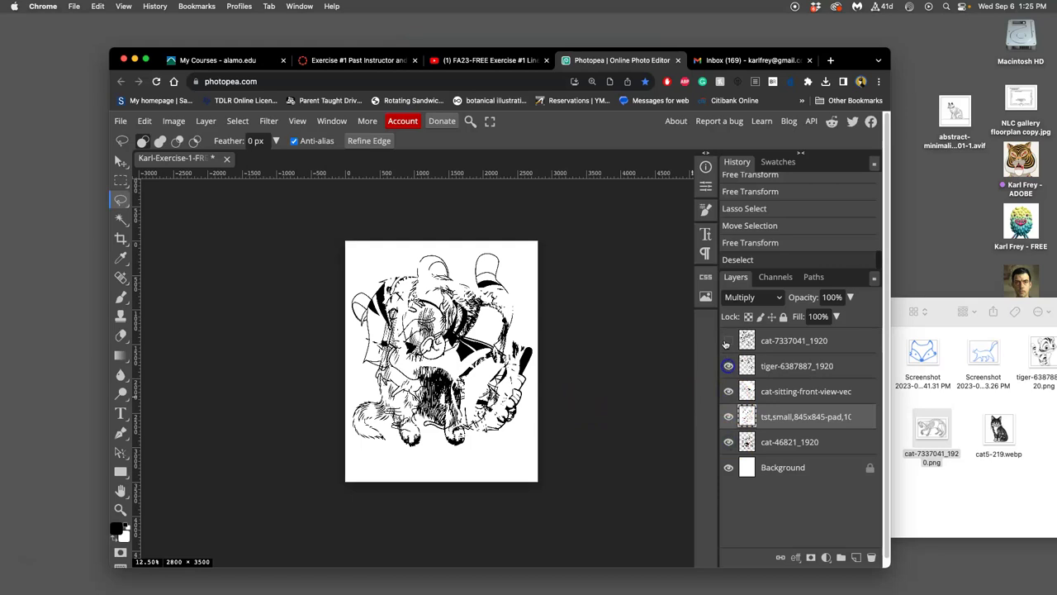
pyautogui.click(728, 340)
pyautogui.click(728, 340)
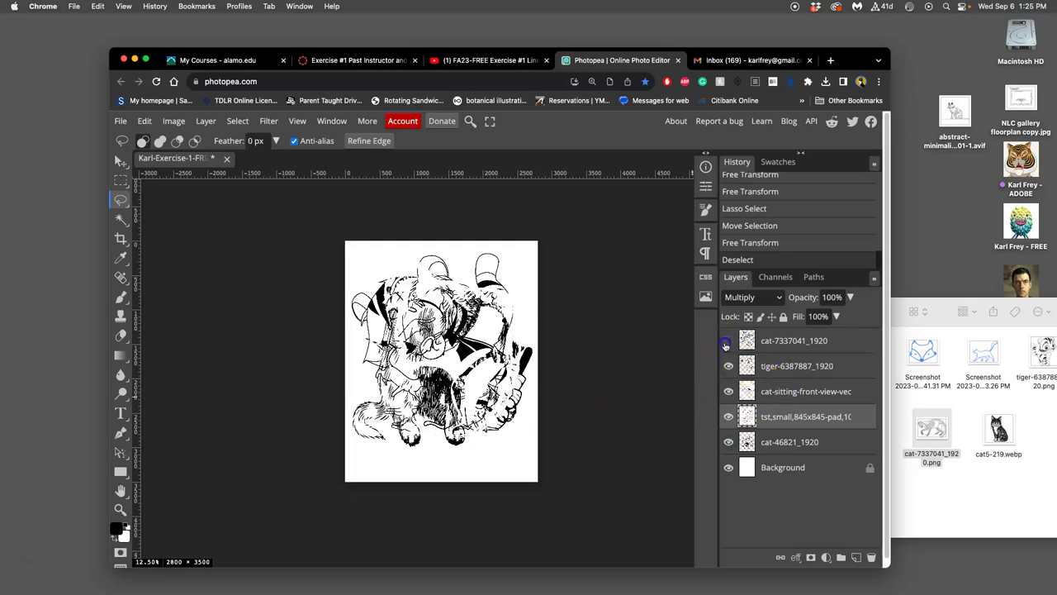
pyautogui.click(729, 365)
pyautogui.click(729, 392)
pyautogui.click(728, 442)
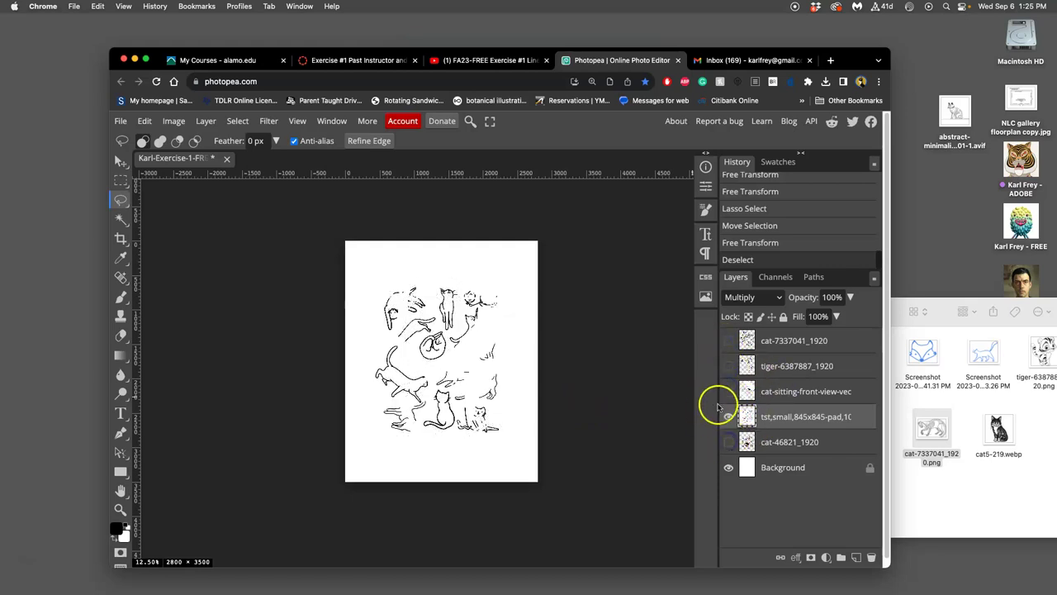
# Lasso the top-left cat sketch, nudge it, then scale it to 116.45% and rotate it −56.2°
pyautogui.click(429, 317)
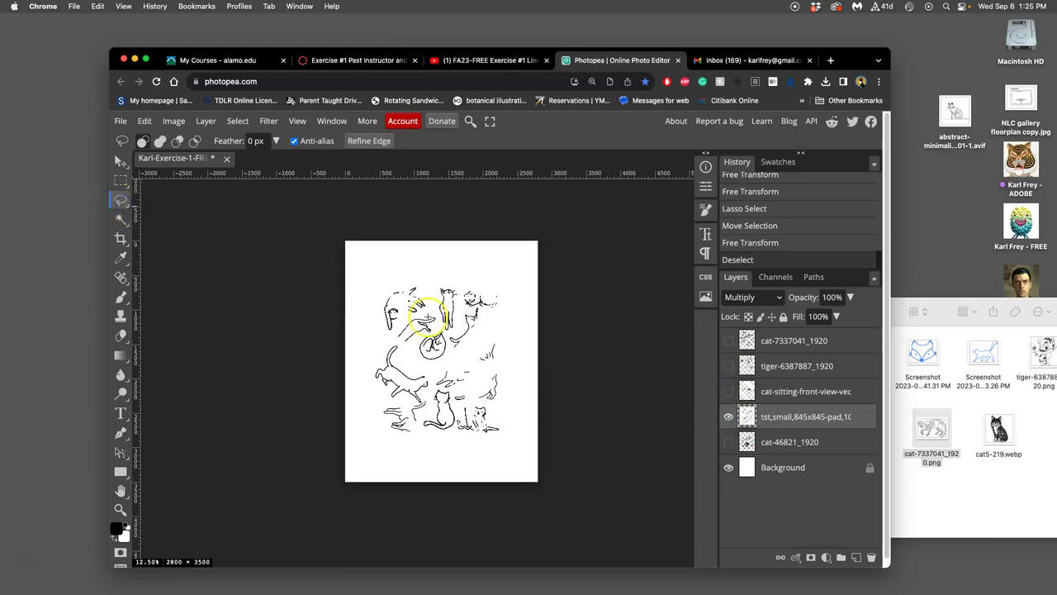
pyautogui.moveTo(411, 314); pyautogui.dragTo(388, 333)
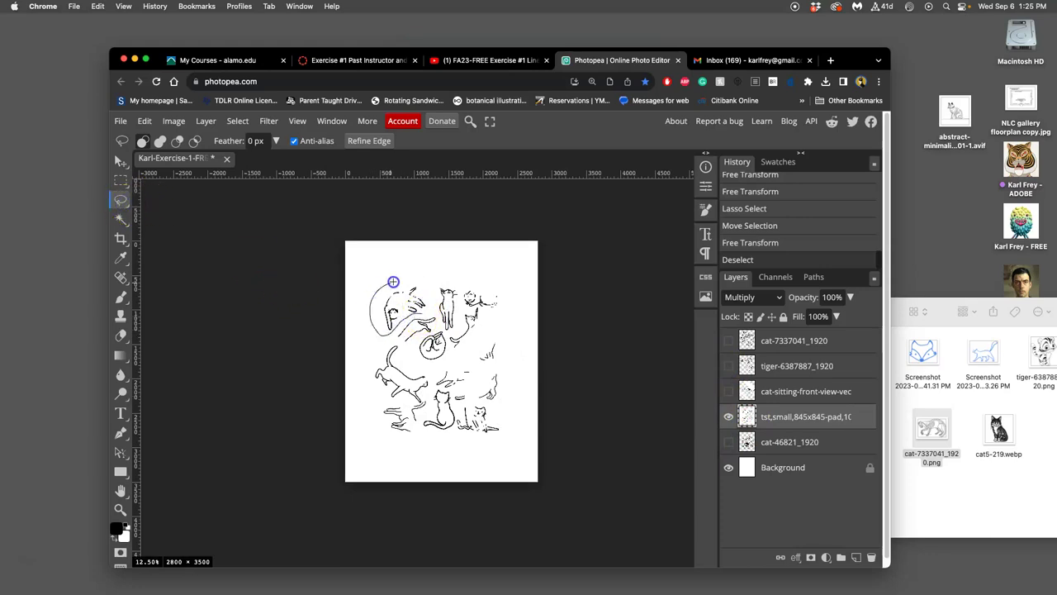
pyautogui.moveTo(427, 294); pyautogui.dragTo(421, 312)
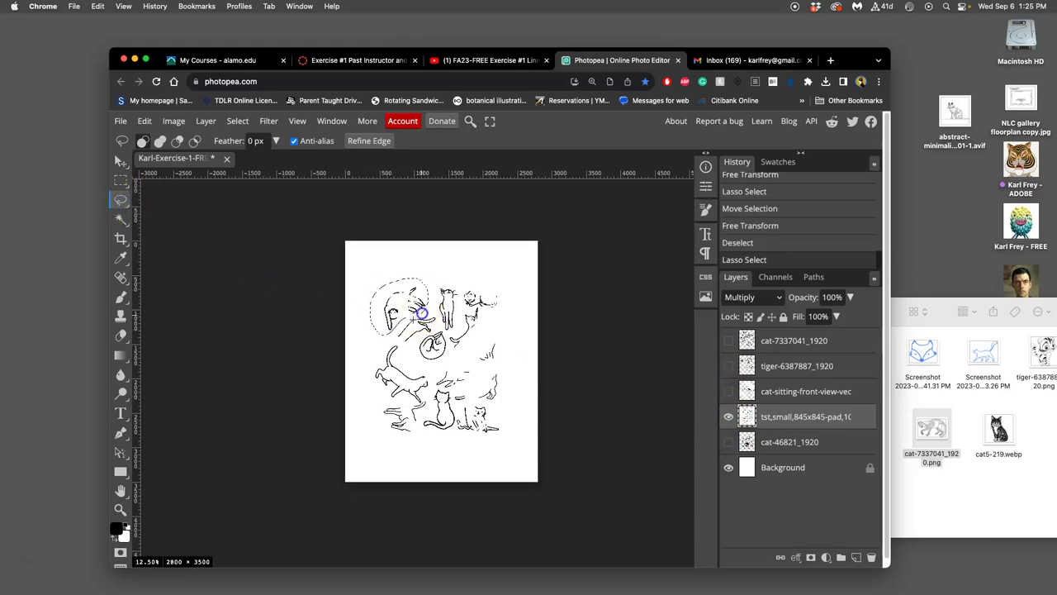
pyautogui.click(146, 121)
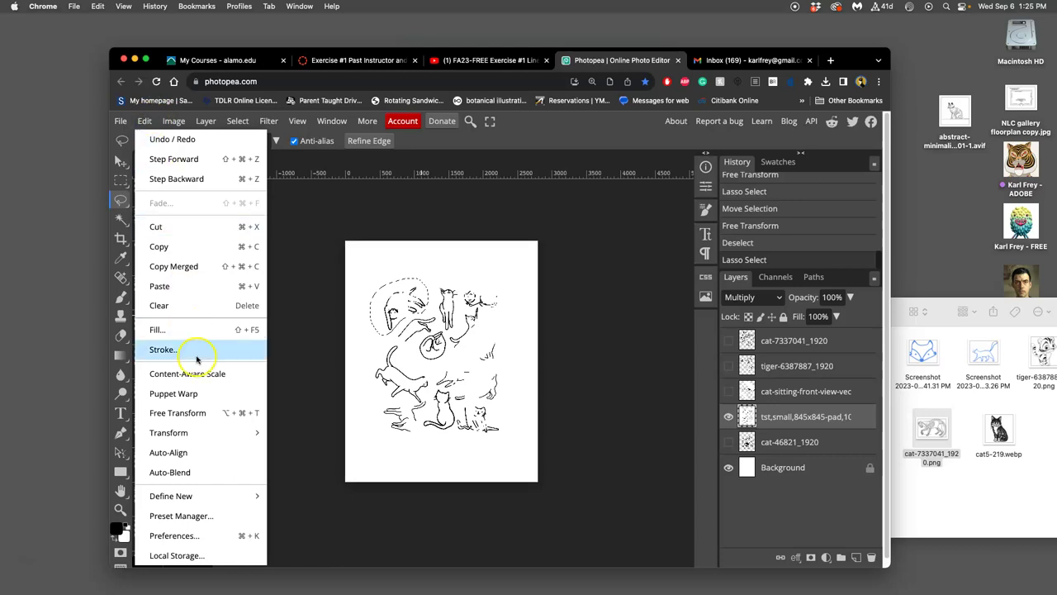
pyautogui.click(203, 412)
pyautogui.moveTo(393, 300); pyautogui.dragTo(413, 317)
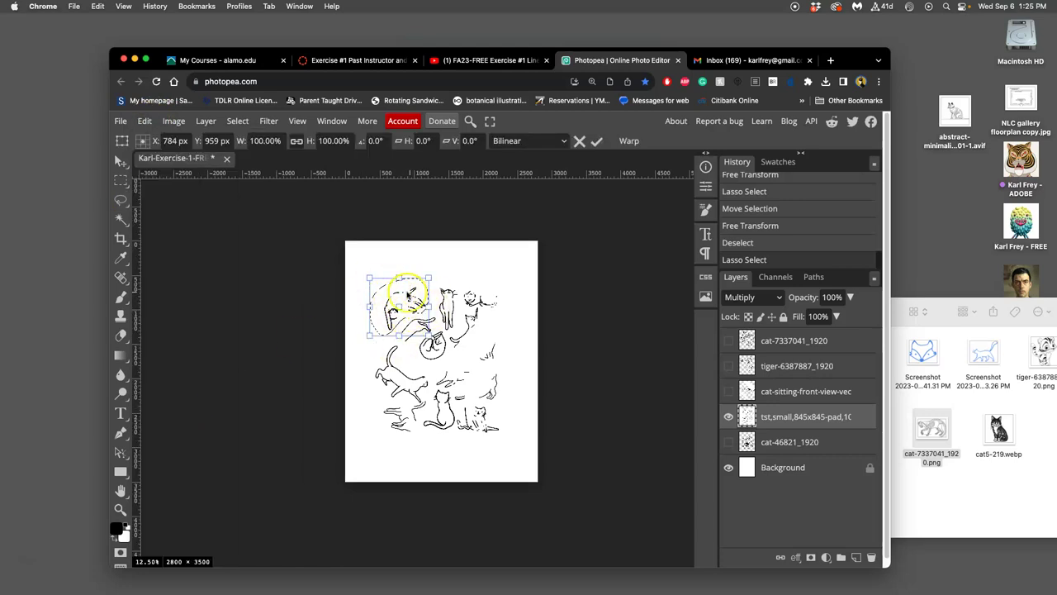
pyautogui.moveTo(369, 277)
pyautogui.mouseDown()
pyautogui.moveTo(352, 245)
pyautogui.moveTo(369, 276)
pyautogui.moveTo(405, 263)
pyautogui.moveTo(396, 240)
pyautogui.moveTo(426, 274)
pyautogui.moveTo(363, 277)
pyautogui.mouseUp()
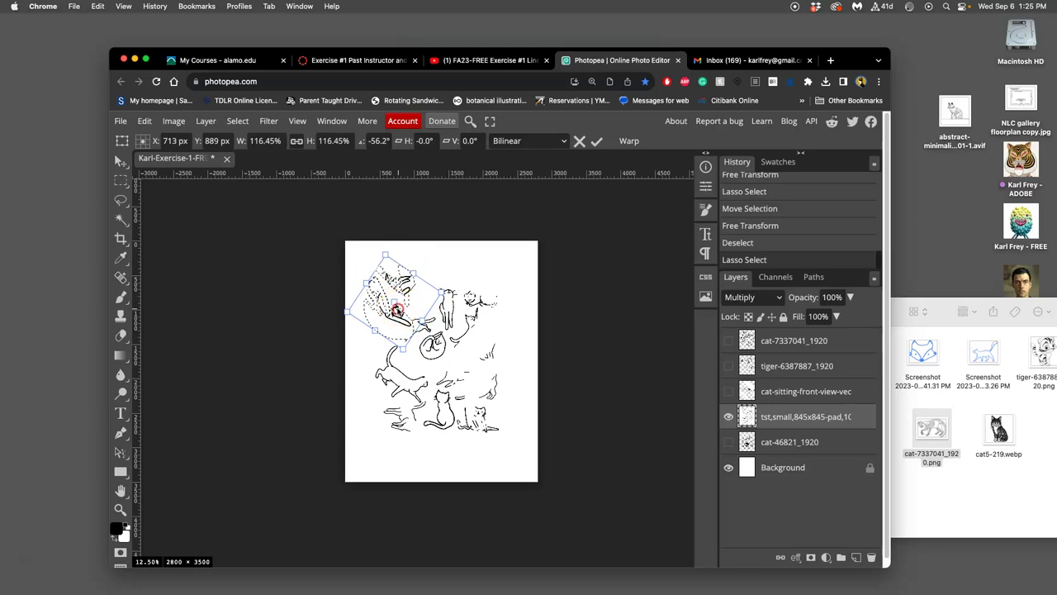
# Warp the sketch's lower and upper-right parts into the corner, commit, deselect, and show cat-46821_1920 again
pyautogui.rightClick(396, 310)
pyautogui.click(428, 442)
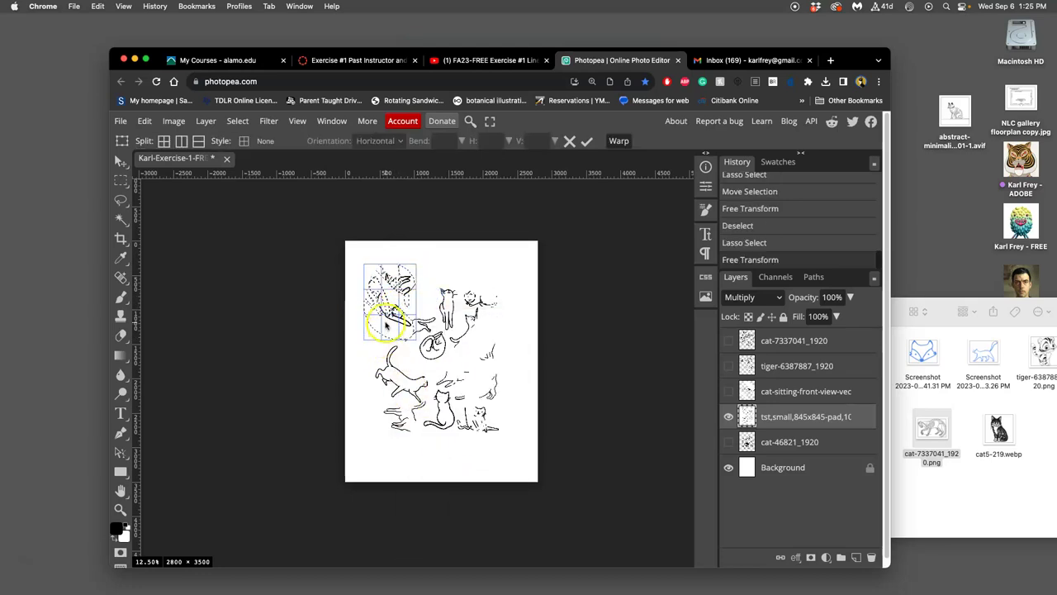
pyautogui.moveTo(385, 326); pyautogui.dragTo(371, 355)
pyautogui.moveTo(406, 278); pyautogui.dragTo(419, 282)
pyautogui.press('Return')
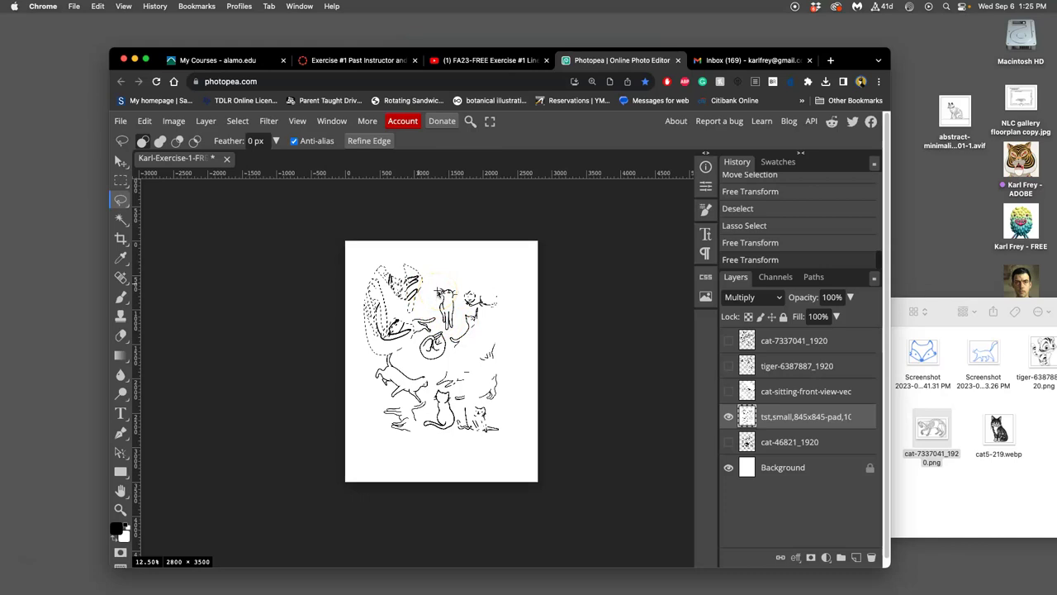
pyautogui.hotkey('ctrl', 'd')
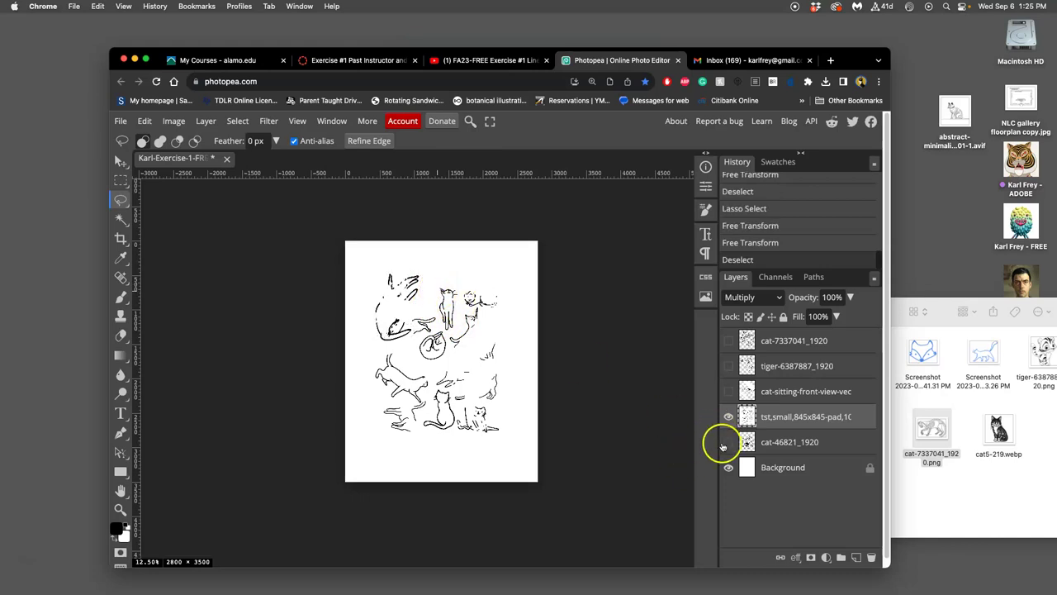
pyautogui.click(728, 442)
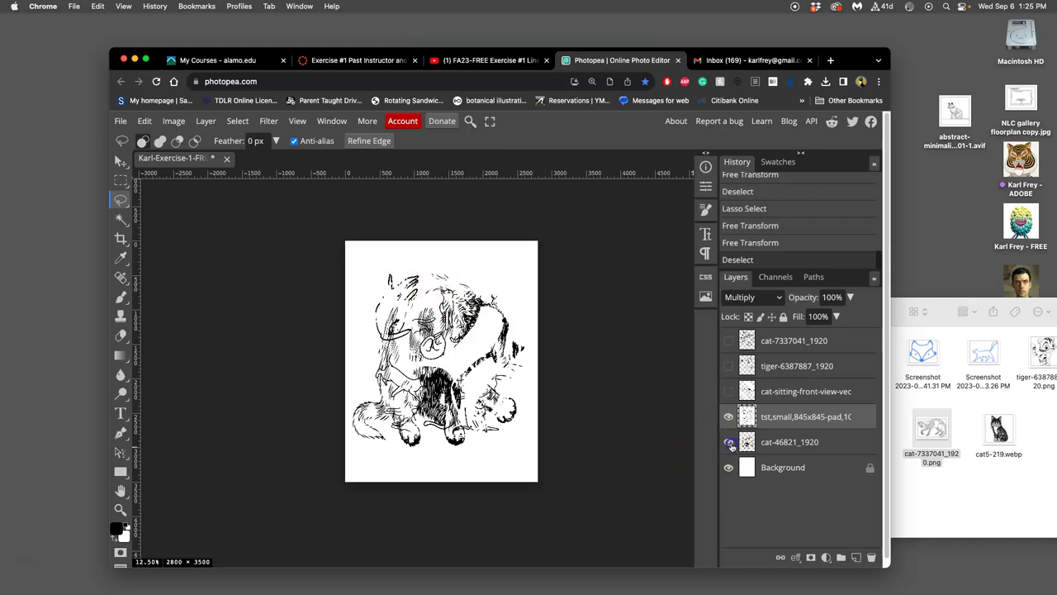
# Make the cat-sitting-front-view-vec, tiger-6387887_1920 and cat-7337041_1920 layers visible again
pyautogui.click(728, 391)
pyautogui.click(729, 366)
pyautogui.click(728, 341)
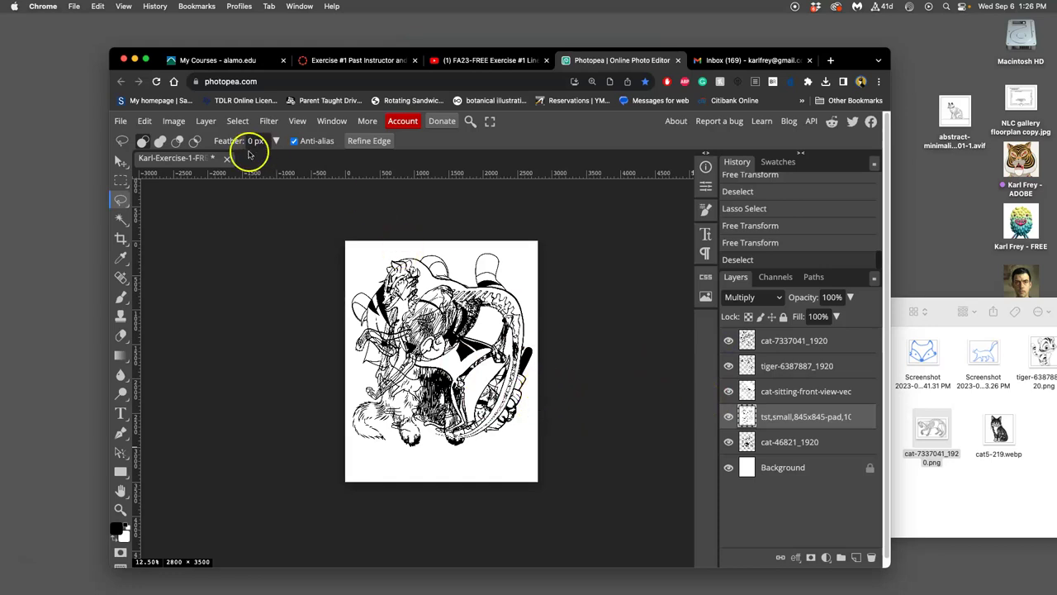
# Save the collage as the PSD file Exercise-1-FREE and reveal the desktop
pyautogui.click(120, 121)
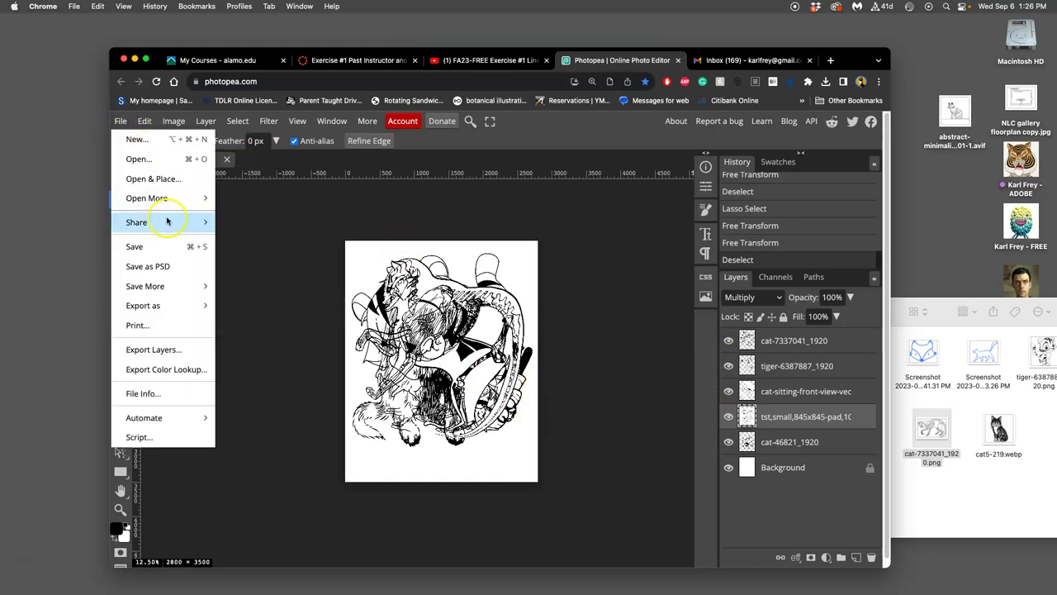
pyautogui.click(157, 266)
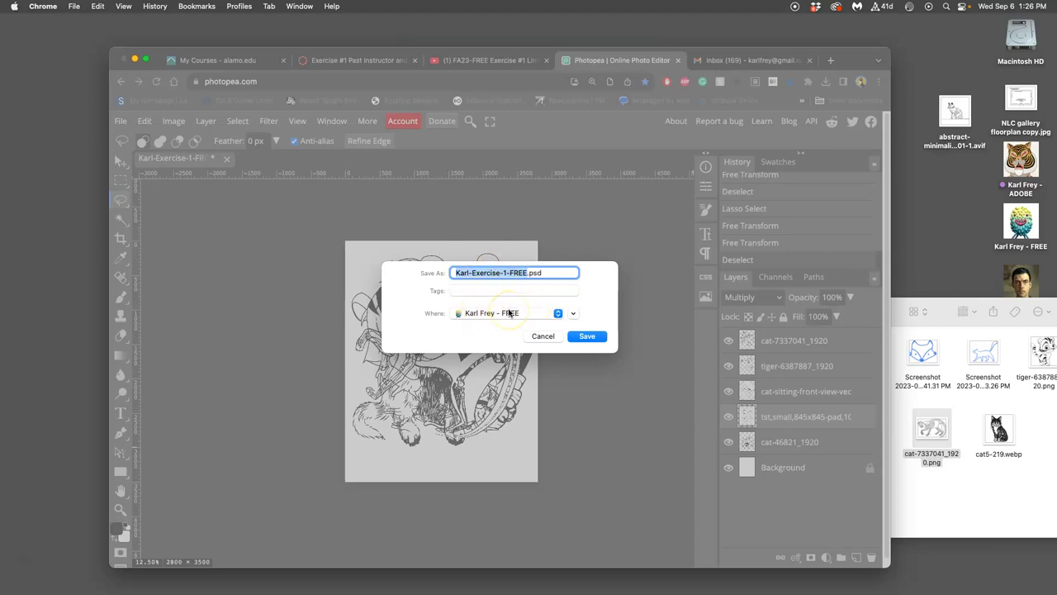
pyautogui.click(590, 337)
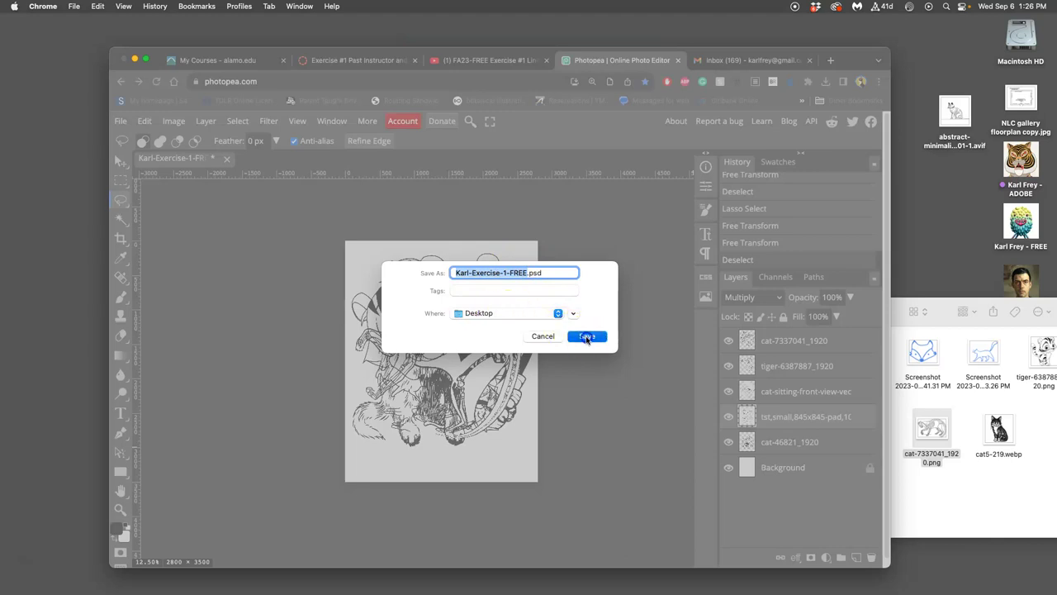
pyautogui.click(977, 194)
# Move the Exercise-1-FREE PSD to the desktop's top-right, give it a green tag, and bring the browser forward
pyautogui.moveTo(1037, 410); pyautogui.dragTo(960, 49)
pyautogui.rightClick(960, 49)
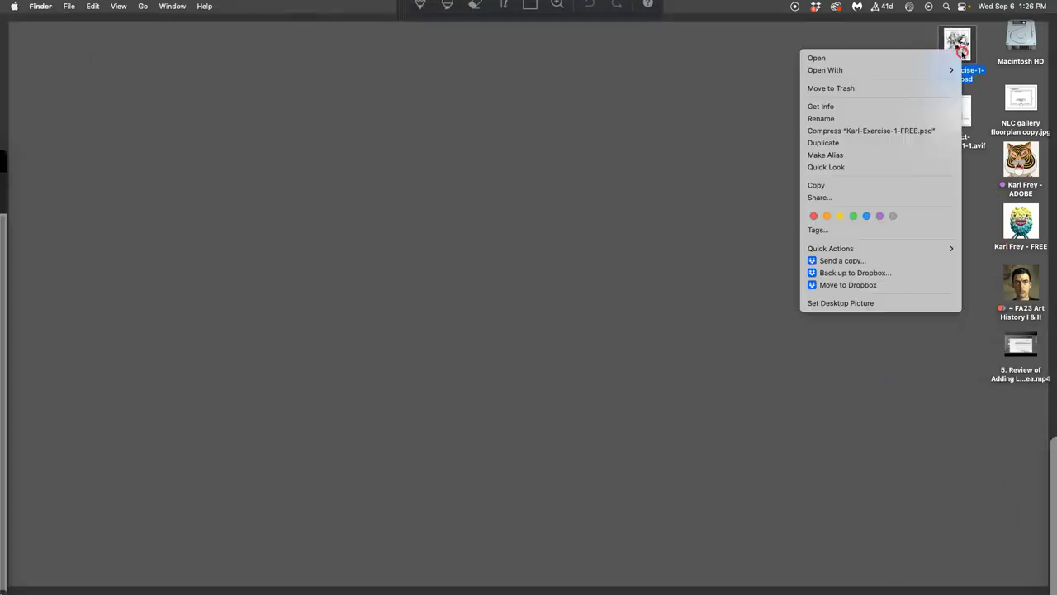
pyautogui.click(855, 216)
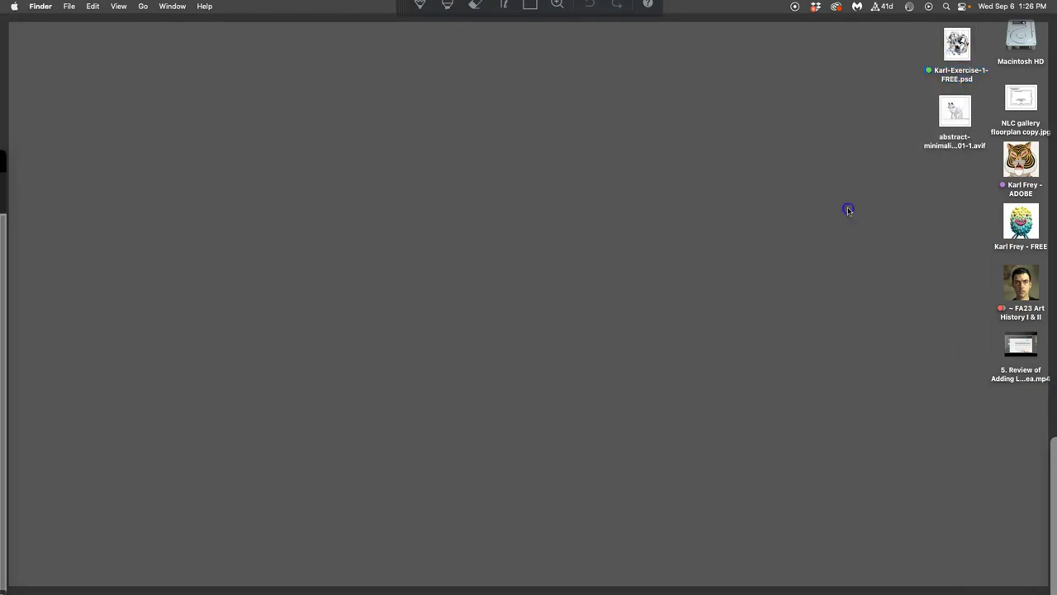
pyautogui.click(847, 205)
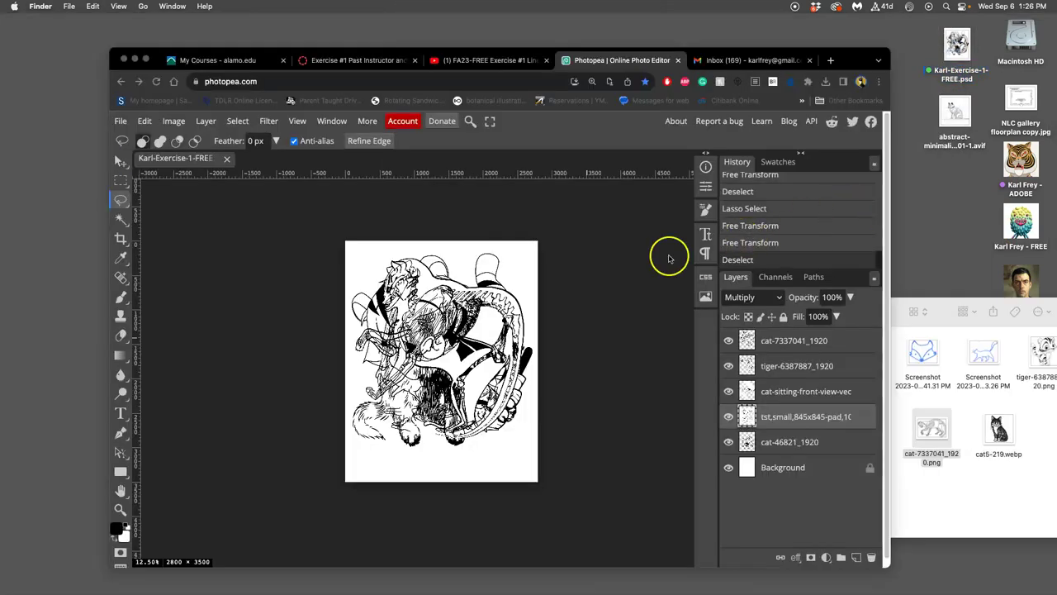
pyautogui.click(645, 262)
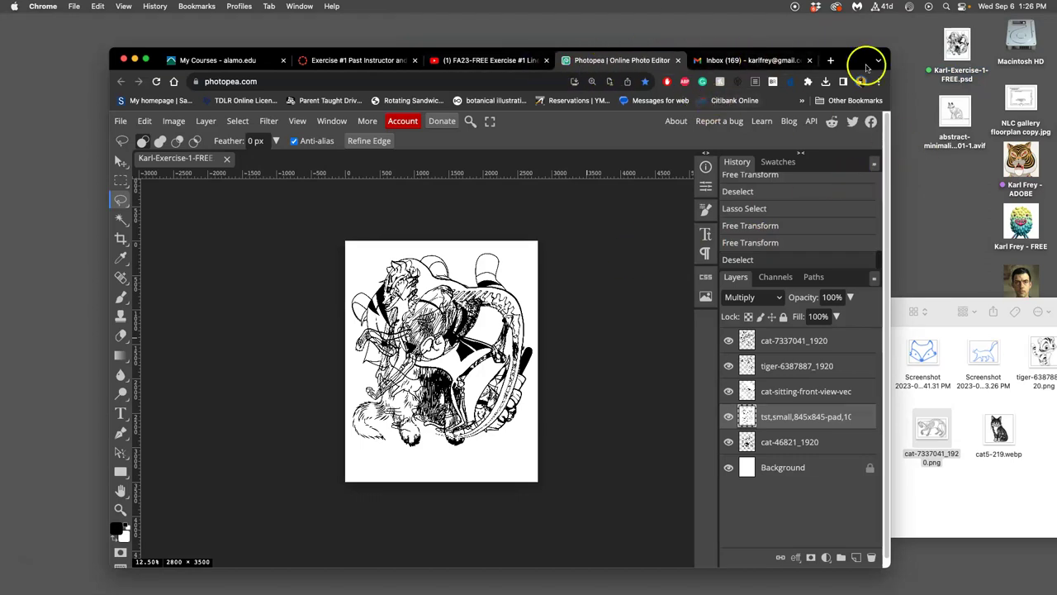
# Go to the next Canvas page and start a reply on the Exercise #1 Line Art Jumble discussion
pyautogui.click(387, 61)
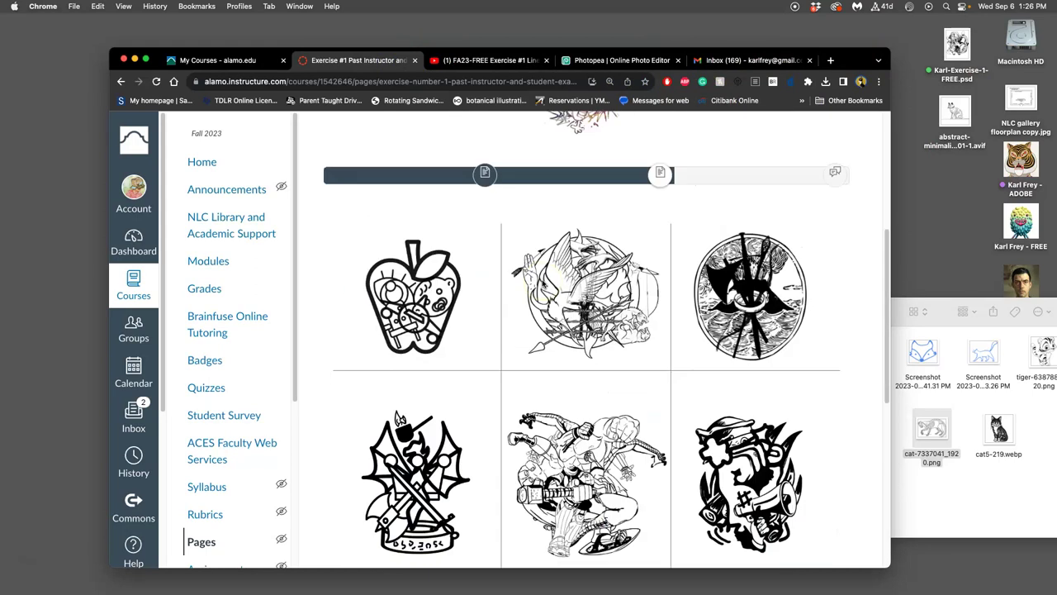
pyautogui.click(834, 533)
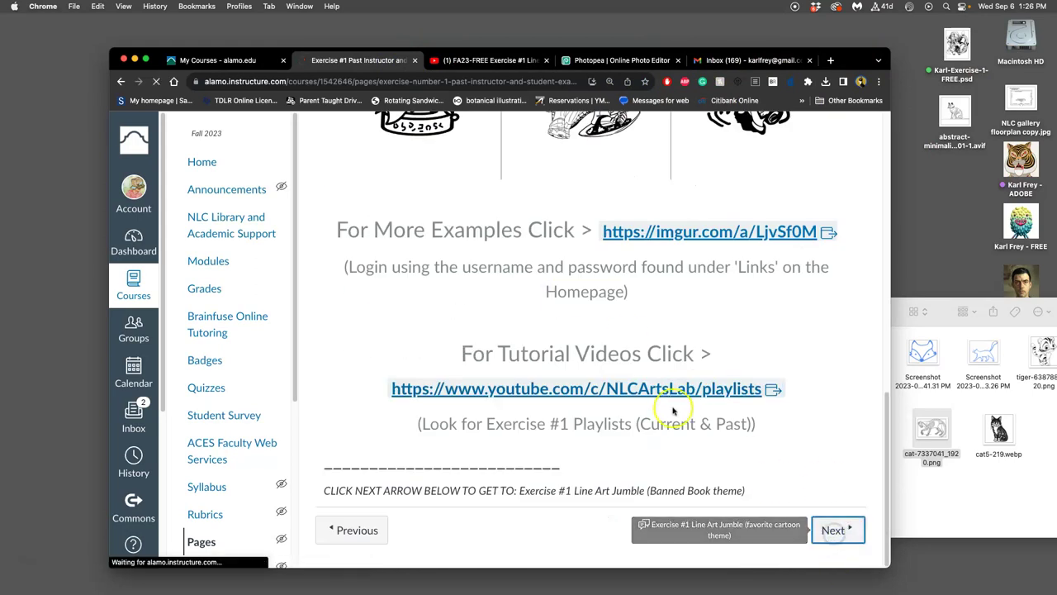
pyautogui.scroll(-20, 605, 408)
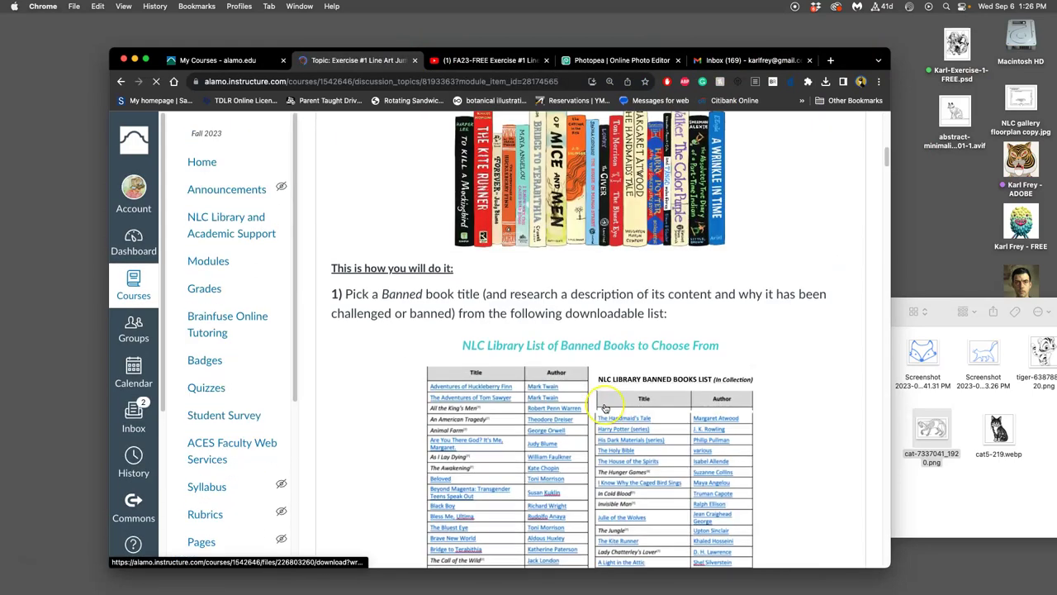
pyautogui.scroll(-20, 604, 408)
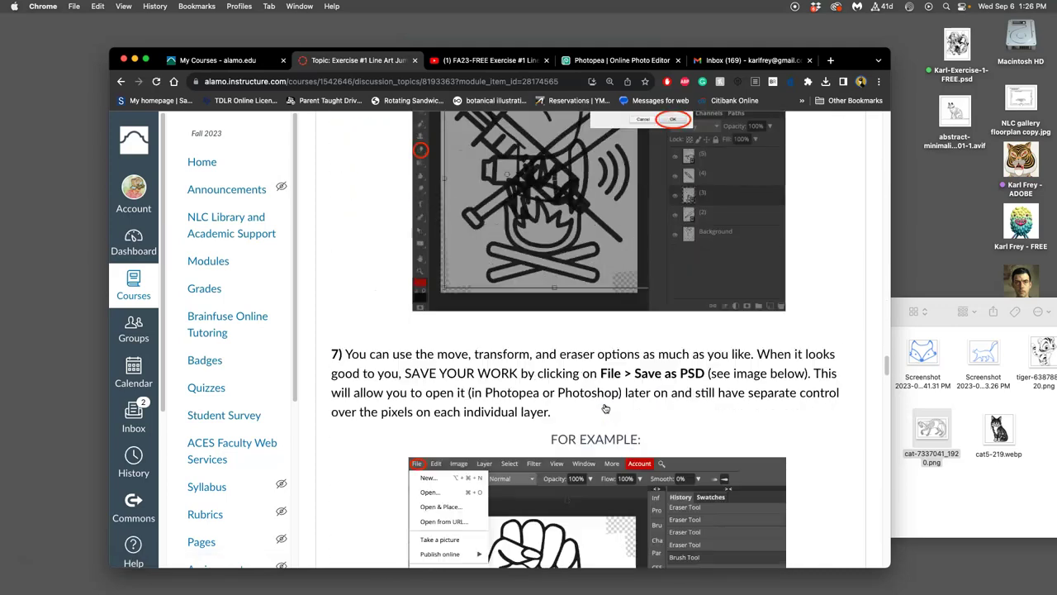
pyautogui.scroll(20, 604, 408)
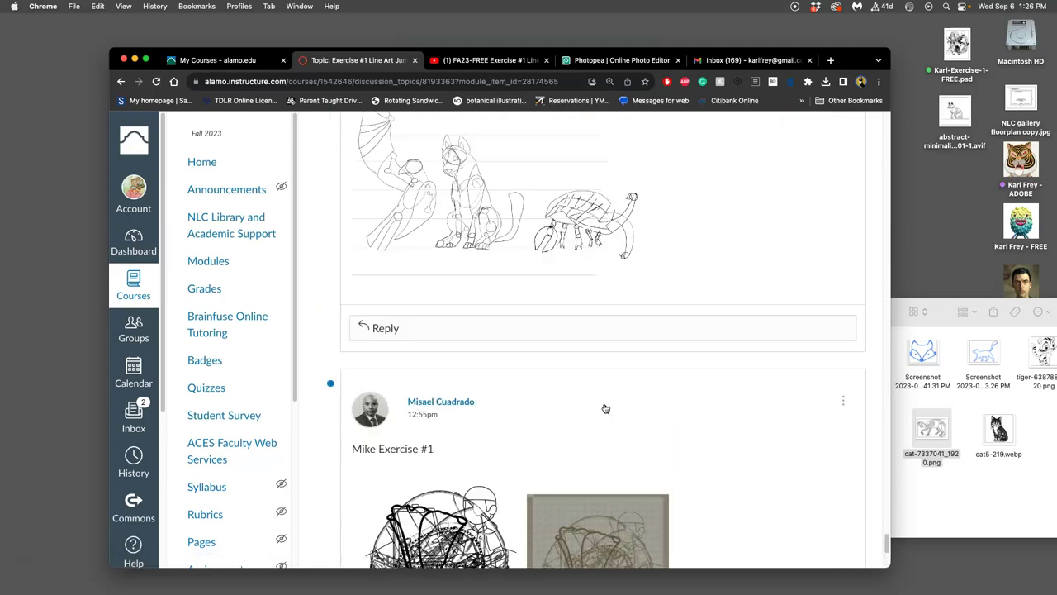
pyautogui.scroll(-2, 605, 408)
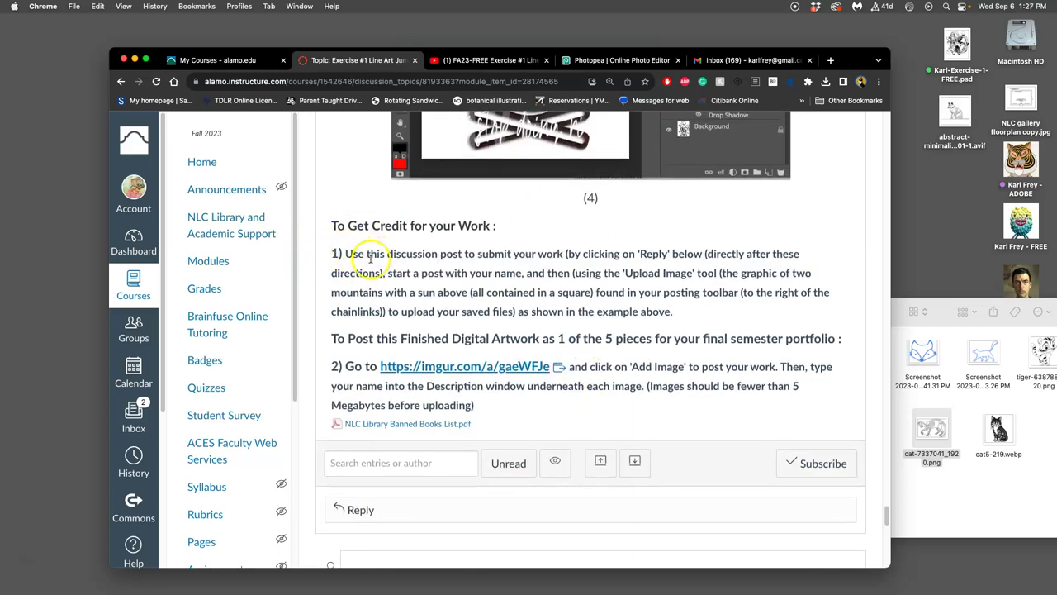
pyautogui.scroll(-1, 368, 273)
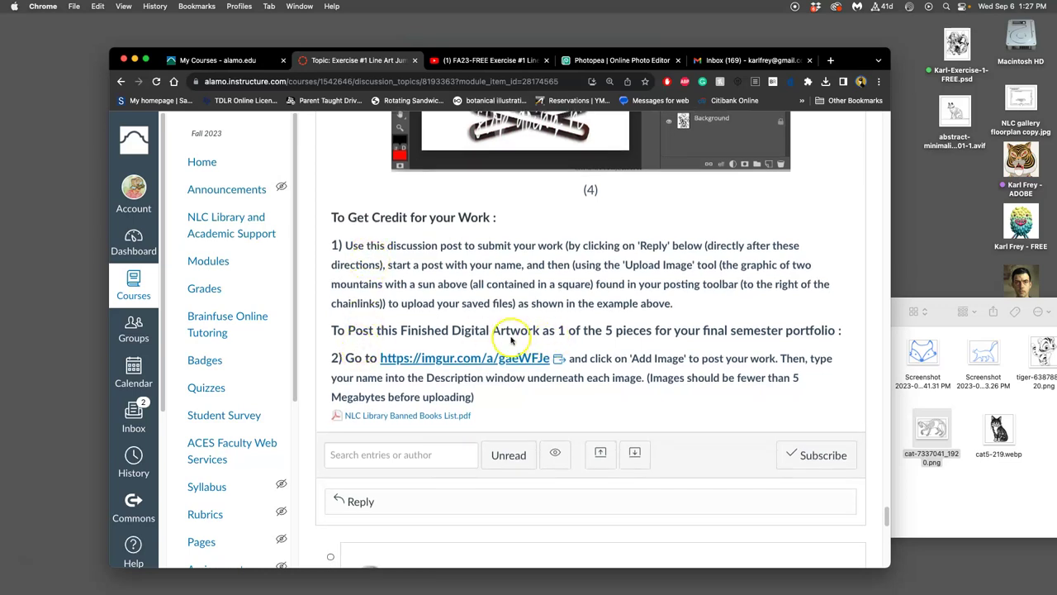
pyautogui.scroll(-1, 513, 336)
pyautogui.scroll(-3, 514, 337)
pyautogui.click(409, 411)
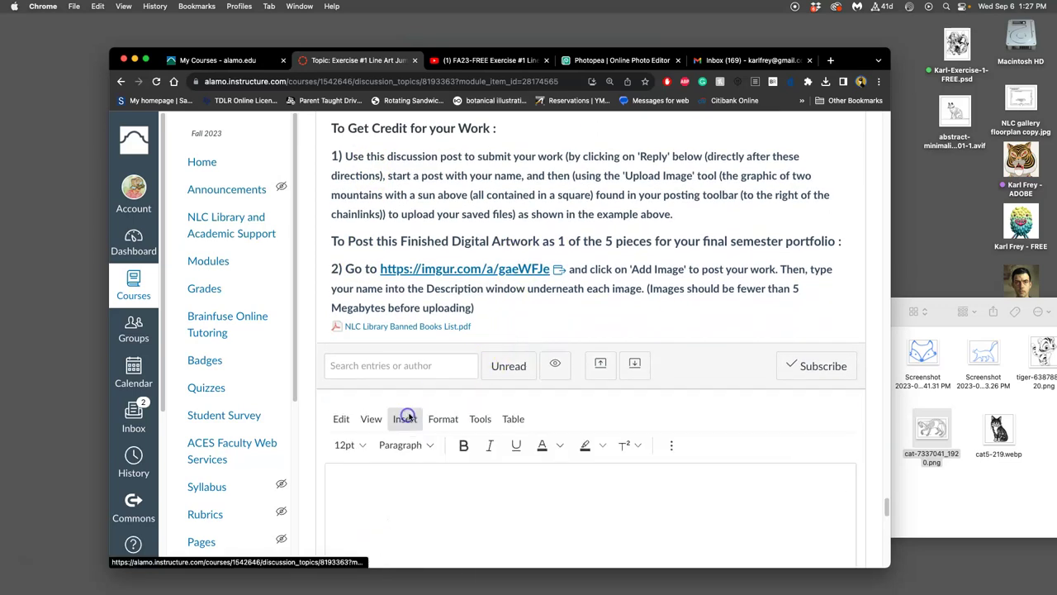
# Upload the Exercise-1-FREE PSD into the reply via Upload Image, then return to Photopea
pyautogui.scroll(-3, 388, 495)
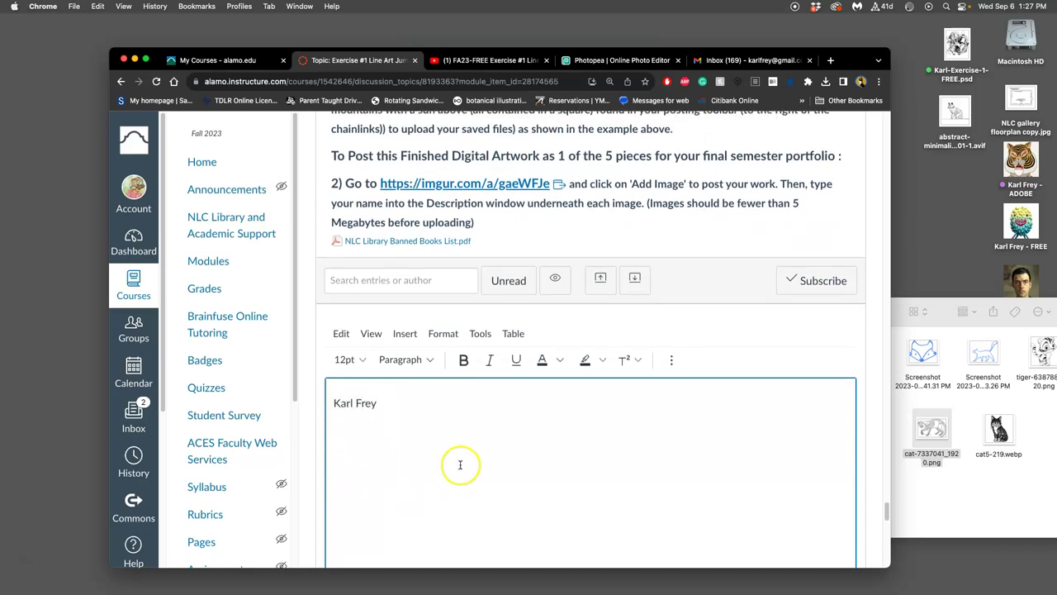
pyautogui.click(670, 359)
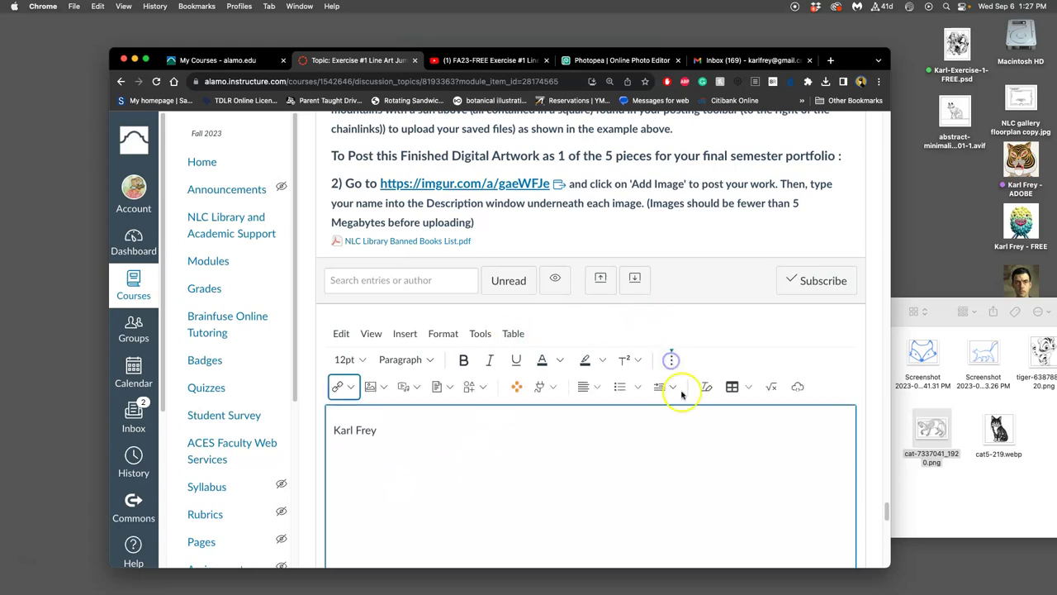
pyautogui.click(372, 388)
pyautogui.click(385, 408)
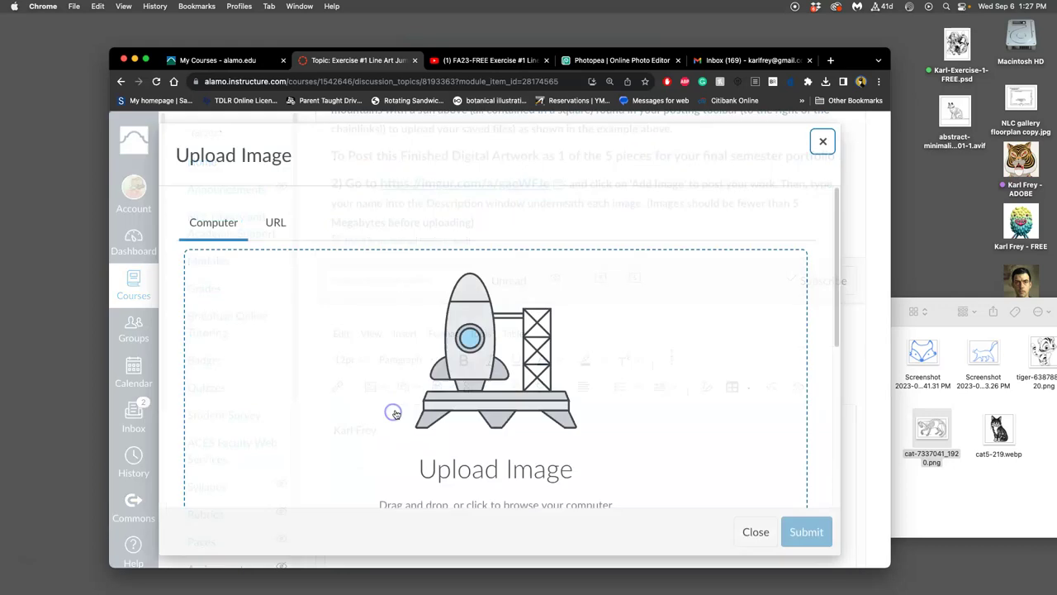
pyautogui.moveTo(957, 45); pyautogui.dragTo(661, 369)
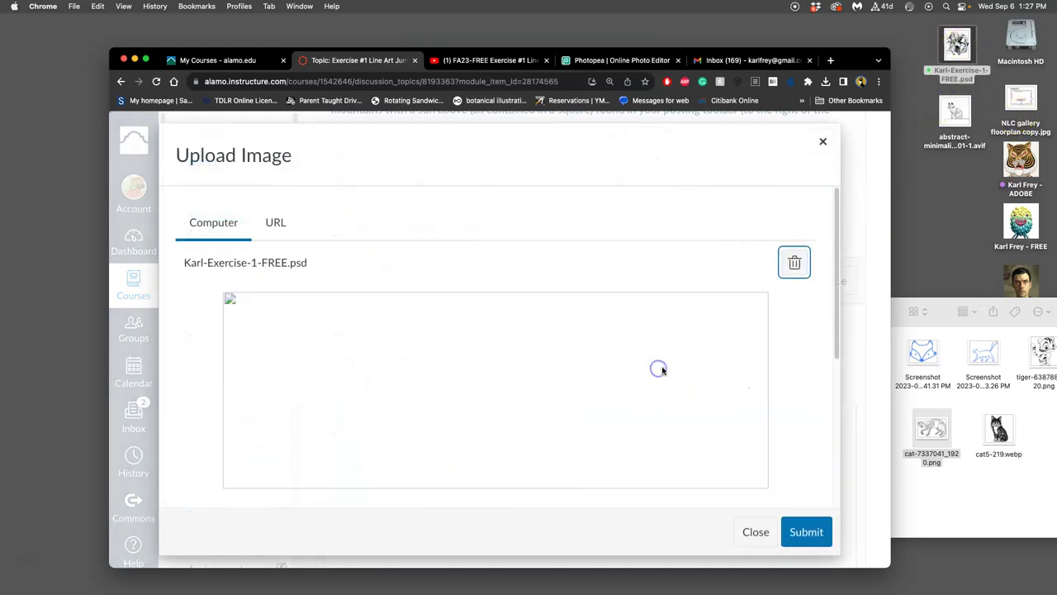
pyautogui.click(806, 531)
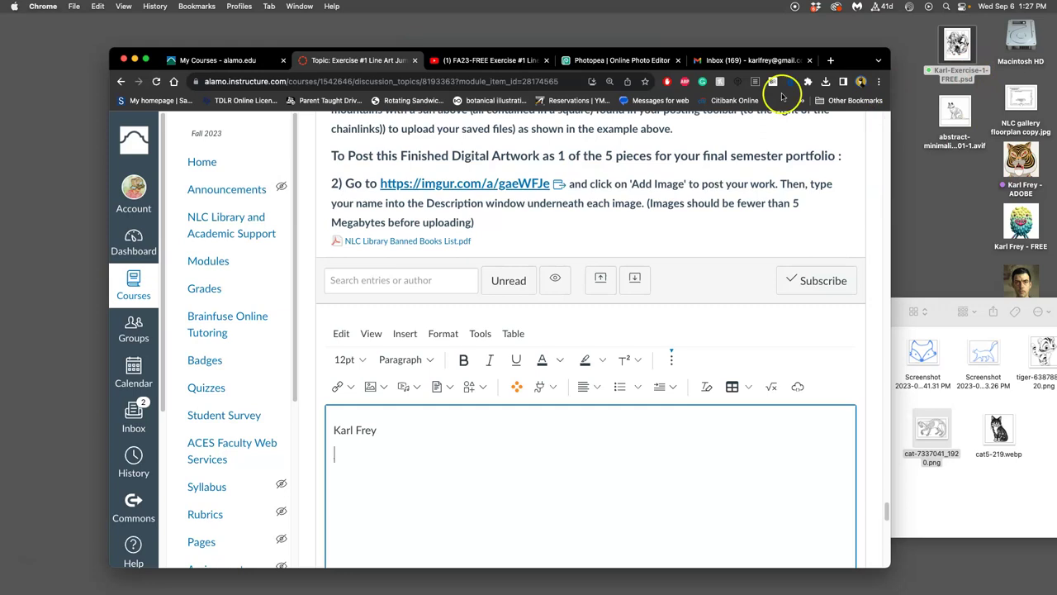
pyautogui.click(619, 59)
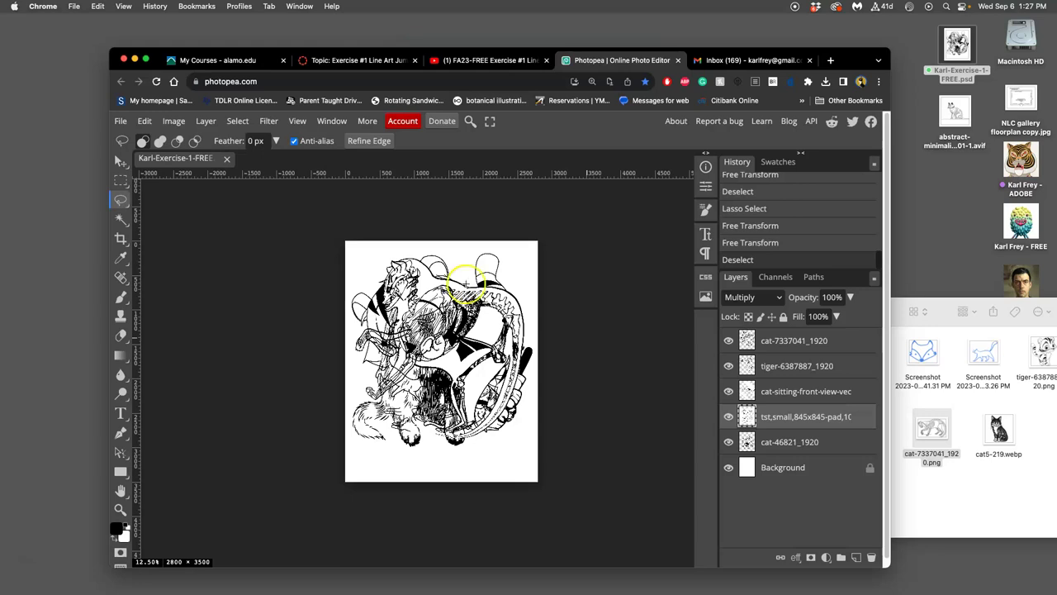
# Export the collage through Export as > JPG with quality 100%, then close the AdBlocker notice
pyautogui.click(121, 122)
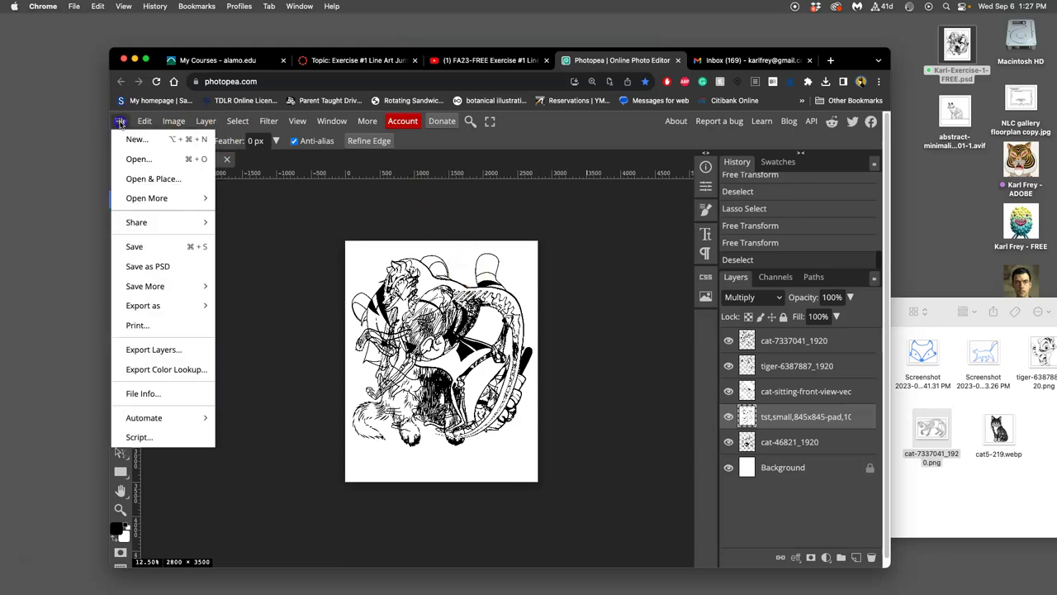
pyautogui.click(165, 308)
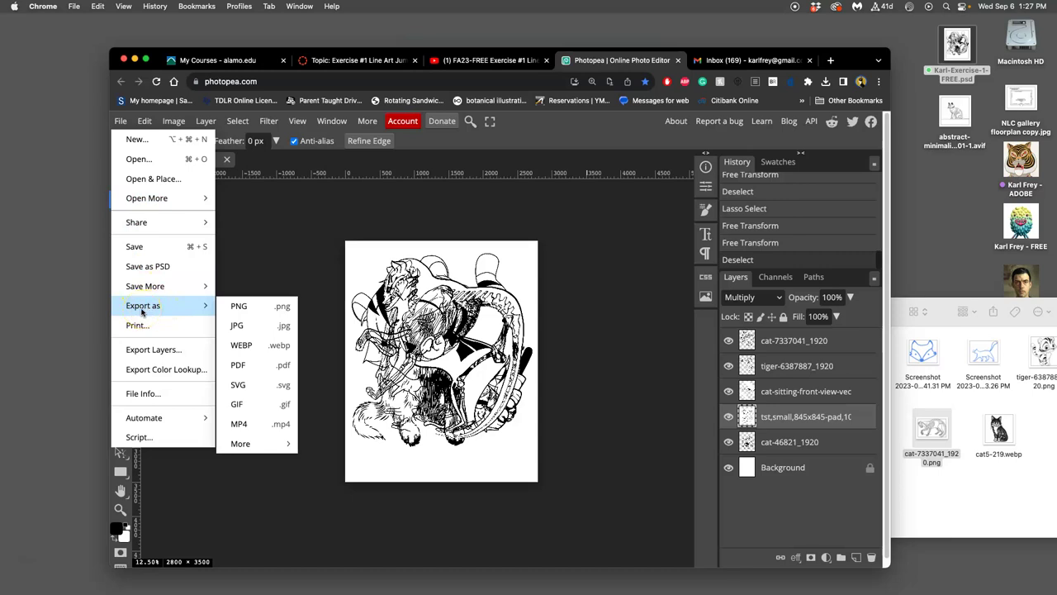
pyautogui.click(244, 326)
pyautogui.moveTo(306, 290); pyautogui.dragTo(341, 300)
pyautogui.scroll(-10, 341, 300)
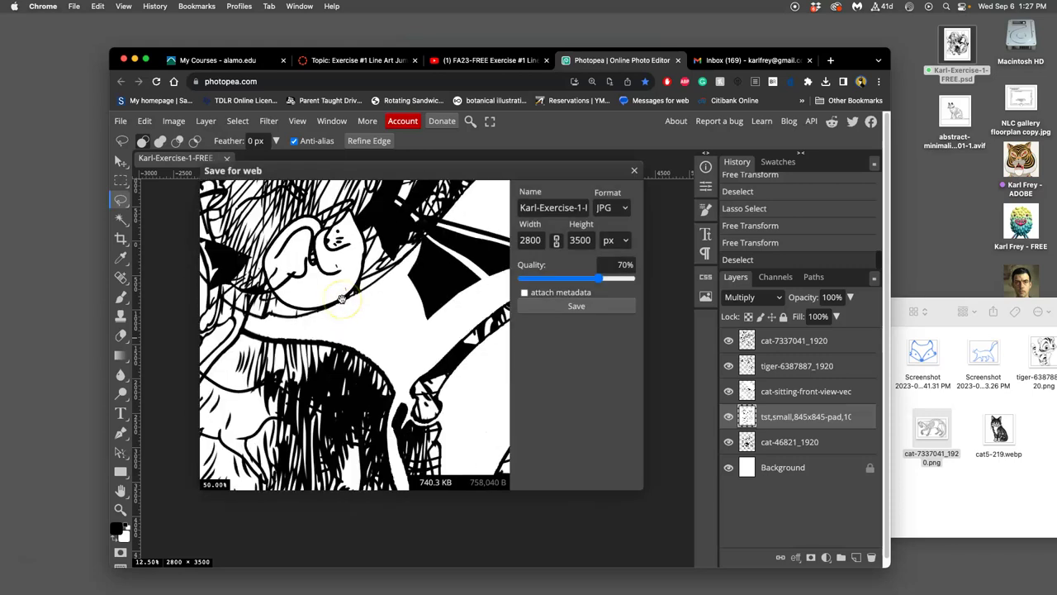
pyautogui.scroll(5, 341, 300)
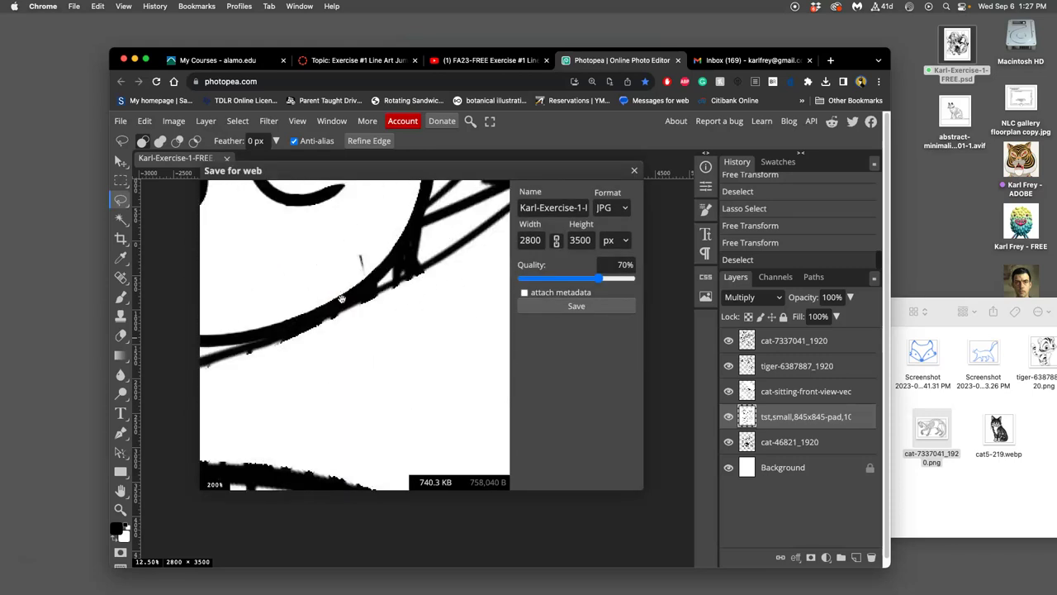
pyautogui.scroll(-3, 332, 300)
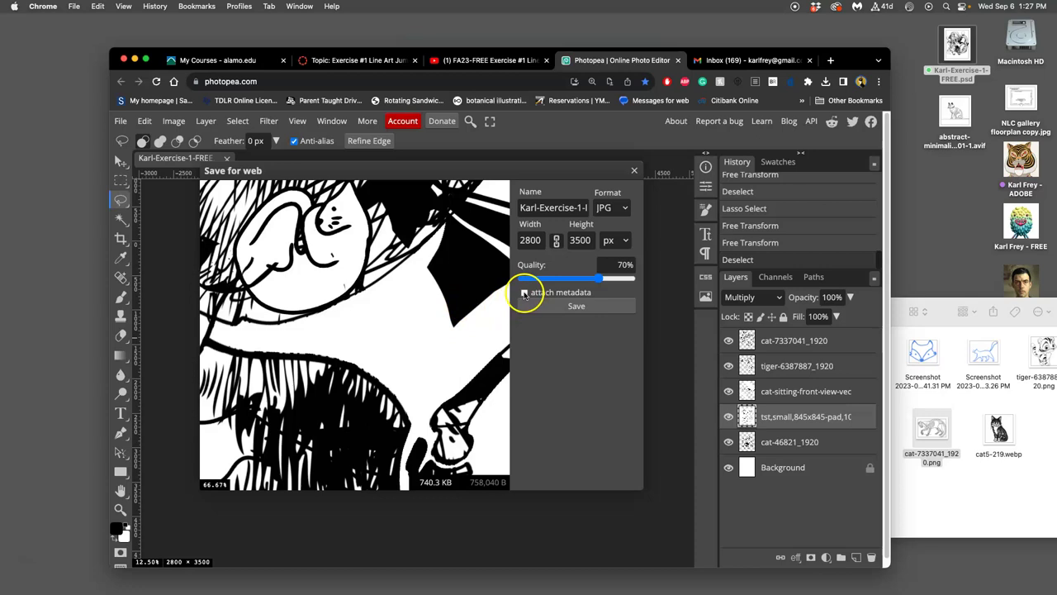
pyautogui.moveTo(601, 281); pyautogui.dragTo(632, 282)
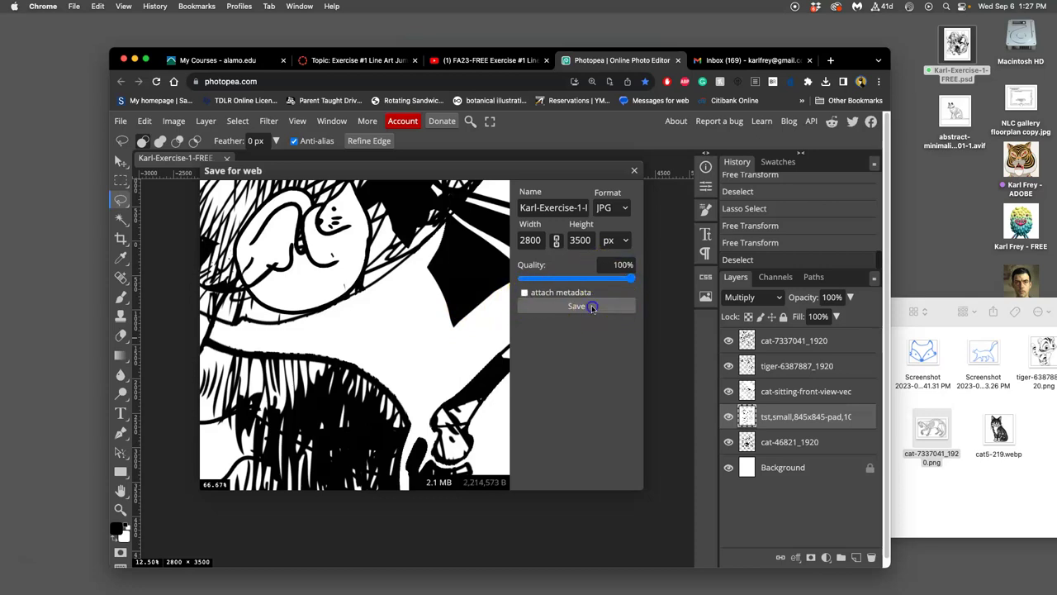
pyautogui.click(593, 305)
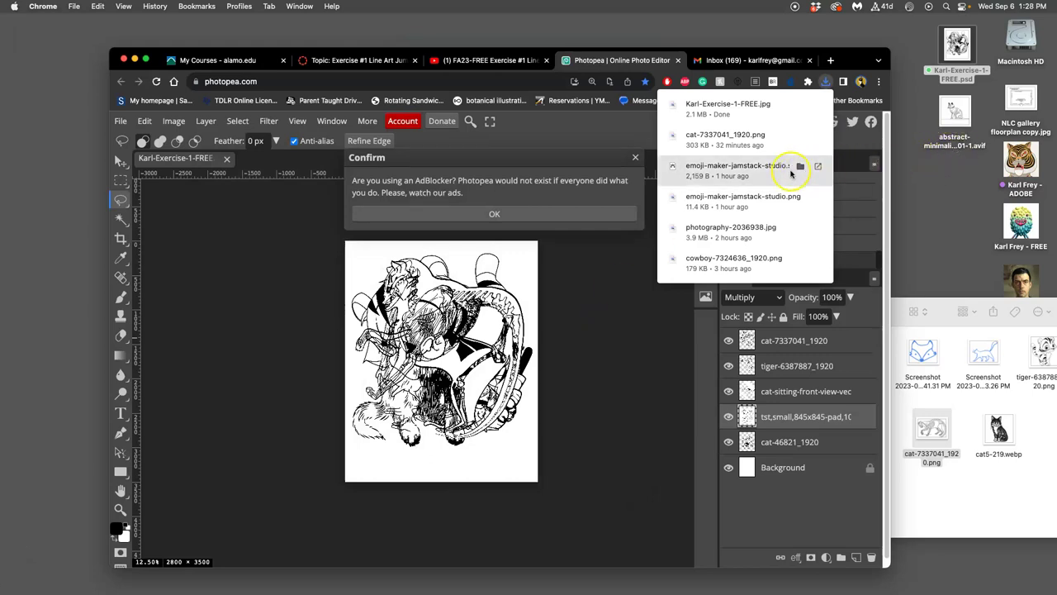
pyautogui.click(523, 214)
# Move the exported JPG from Downloads onto the desktop and tag it orange
pyautogui.click(17, 542)
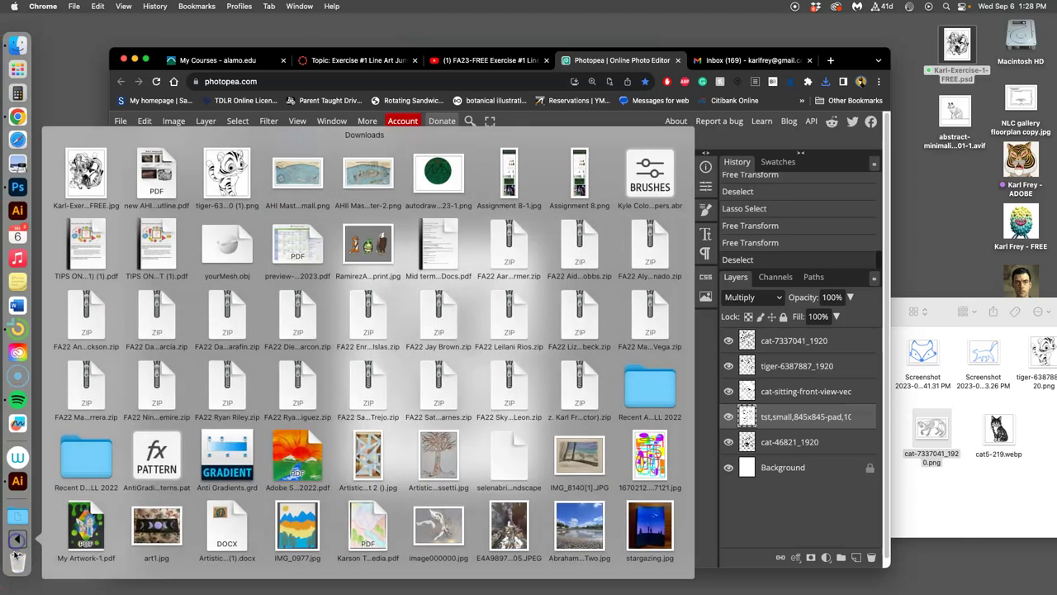
pyautogui.moveTo(91, 177); pyautogui.dragTo(963, 182)
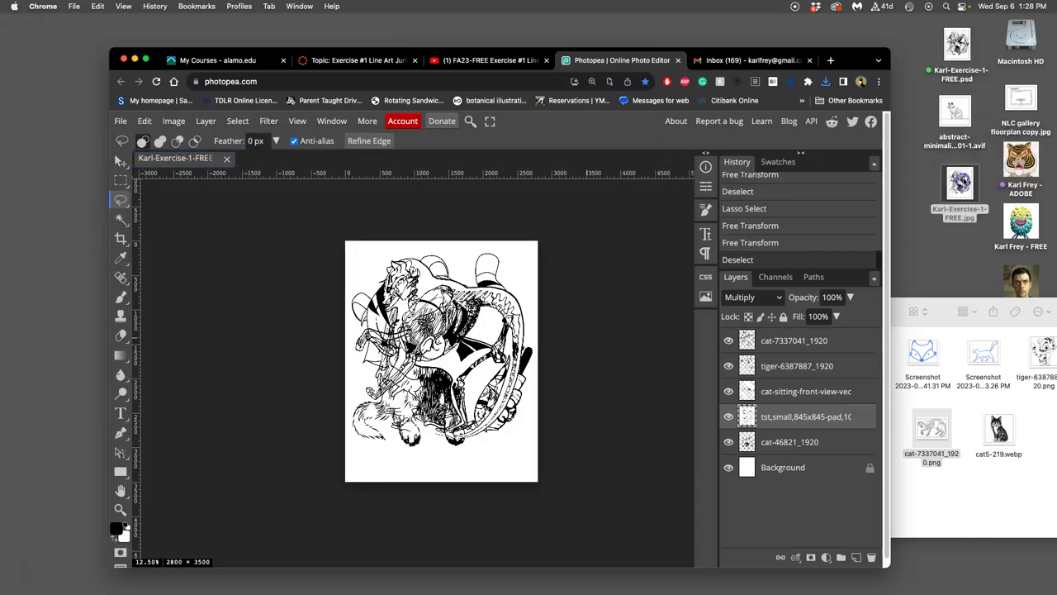
pyautogui.rightClick(966, 178)
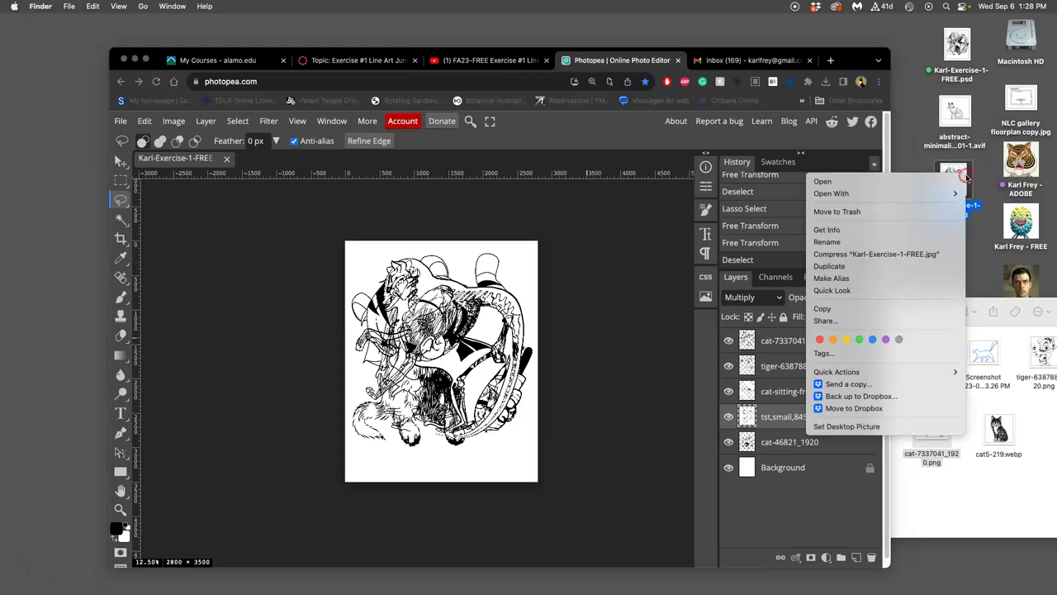
pyautogui.click(831, 341)
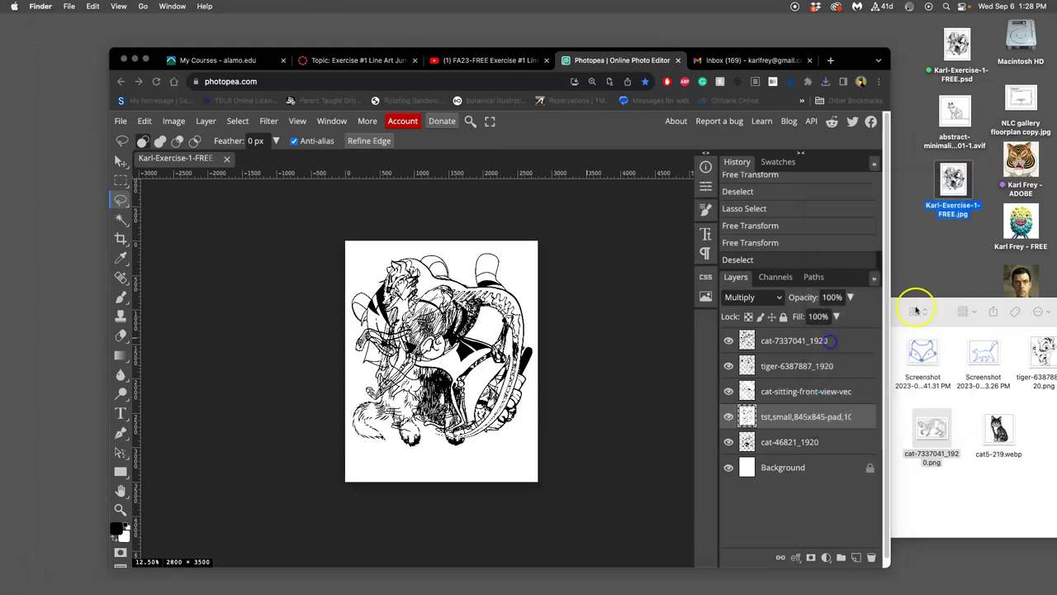
pyautogui.click(960, 238)
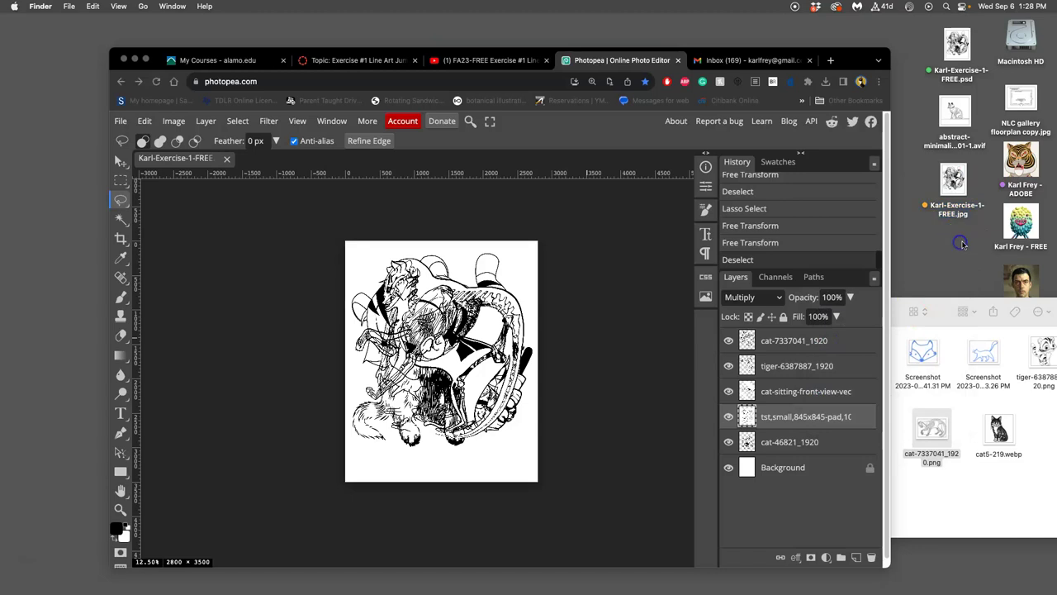
# Compare the Get Info details of the PSD and JPG, close the panel, and return to the browser
pyautogui.rightClick(958, 43)
pyautogui.click(908, 97)
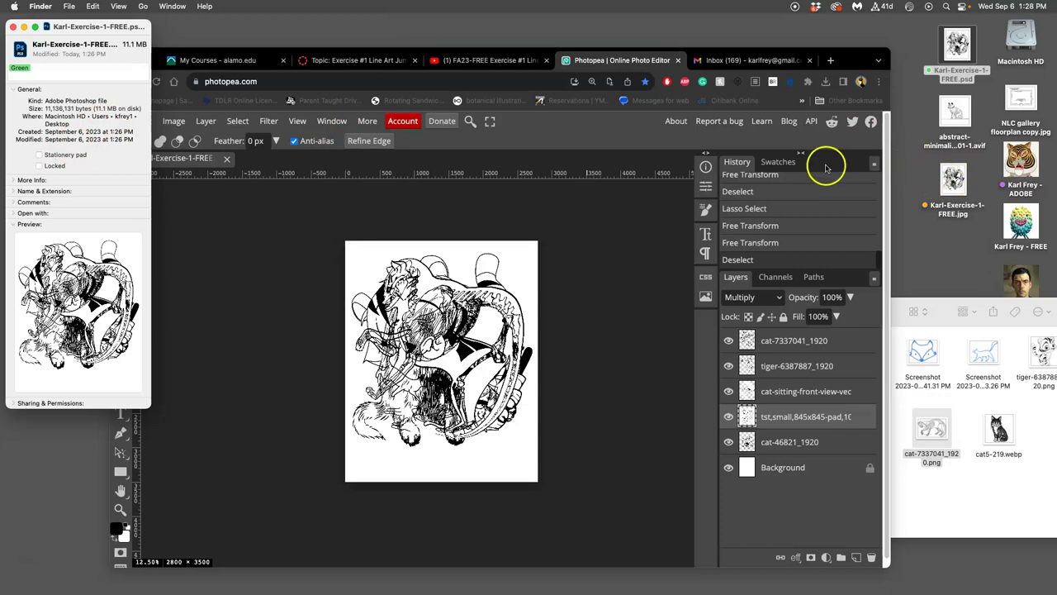
pyautogui.click(951, 180)
pyautogui.rightClick(952, 177)
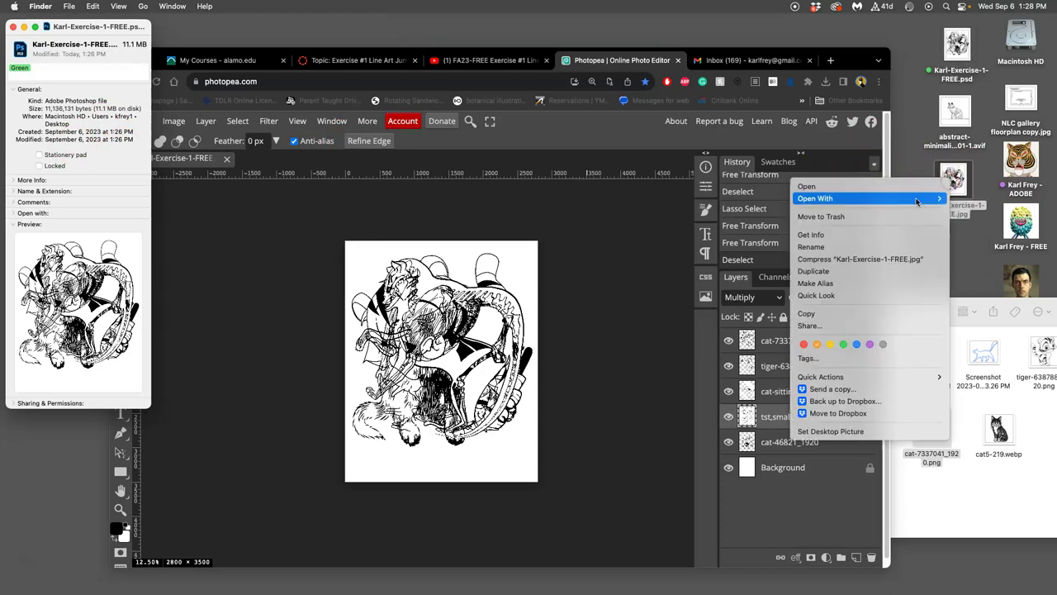
pyautogui.click(877, 233)
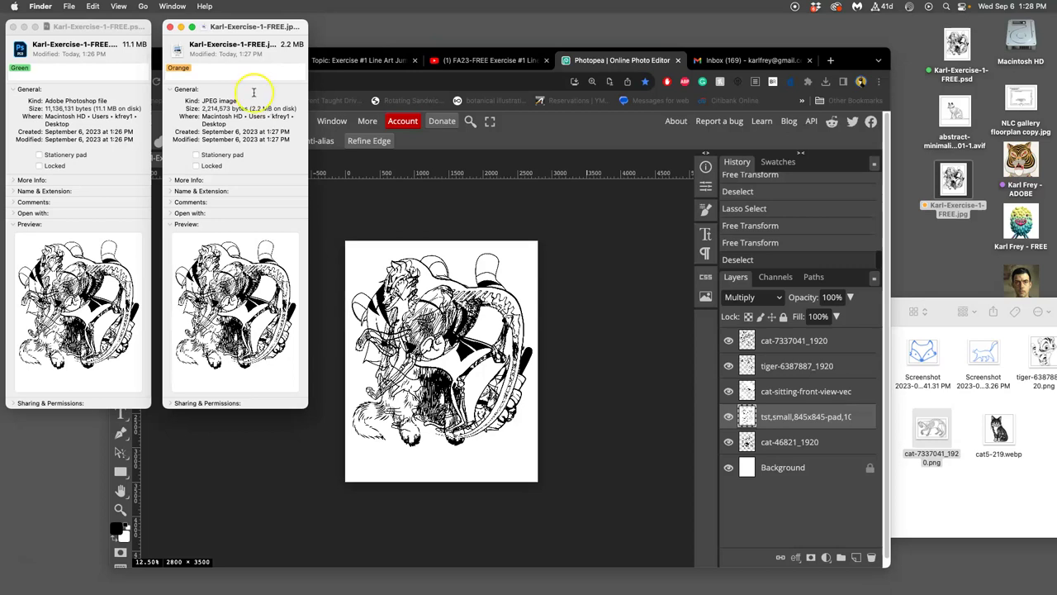
pyautogui.click(170, 27)
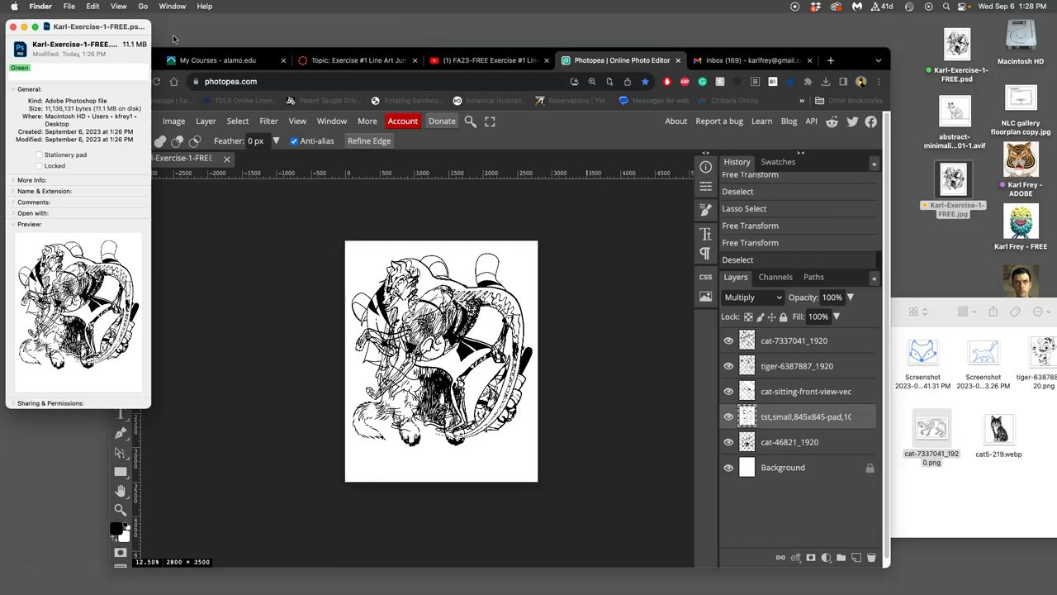
pyautogui.click(12, 26)
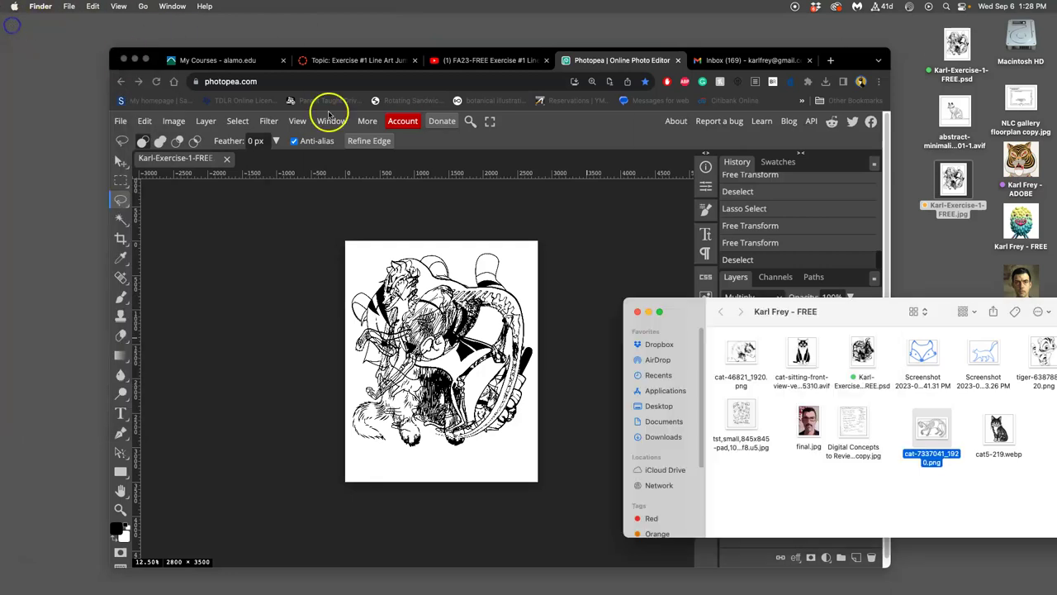
# Try inserting an image into the Exercise #1 discussion reply, which leaves the page hung
pyautogui.click(370, 60)
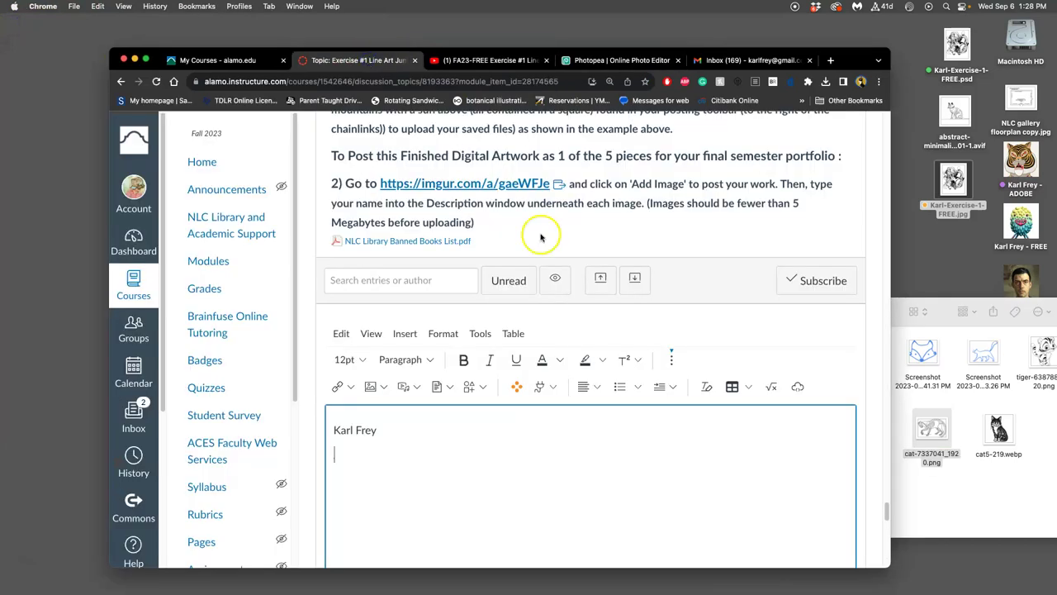
pyautogui.click(374, 388)
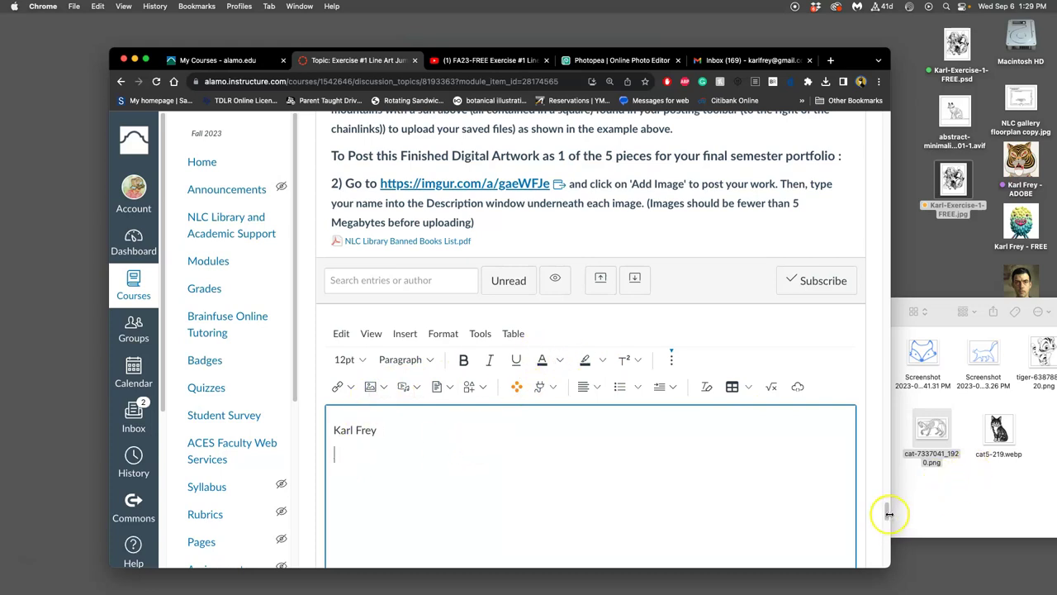
pyautogui.scroll(-6, 887, 512)
pyautogui.scroll(3, 887, 510)
pyautogui.scroll(2, 890, 525)
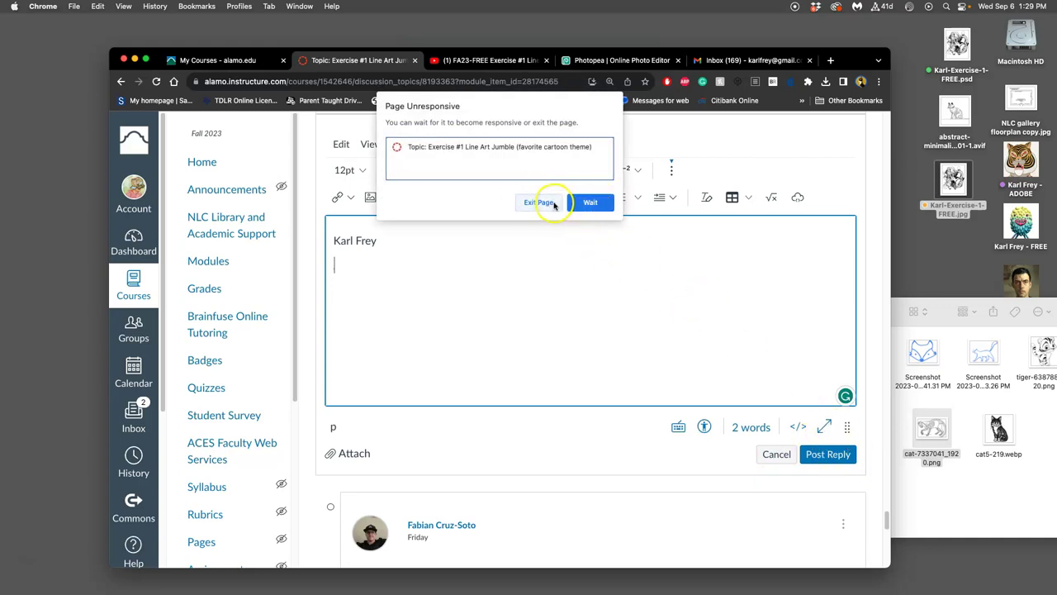
# Exit the unresponsive page and open the ARTS-2348-010 home page from My Courses
pyautogui.click(553, 203)
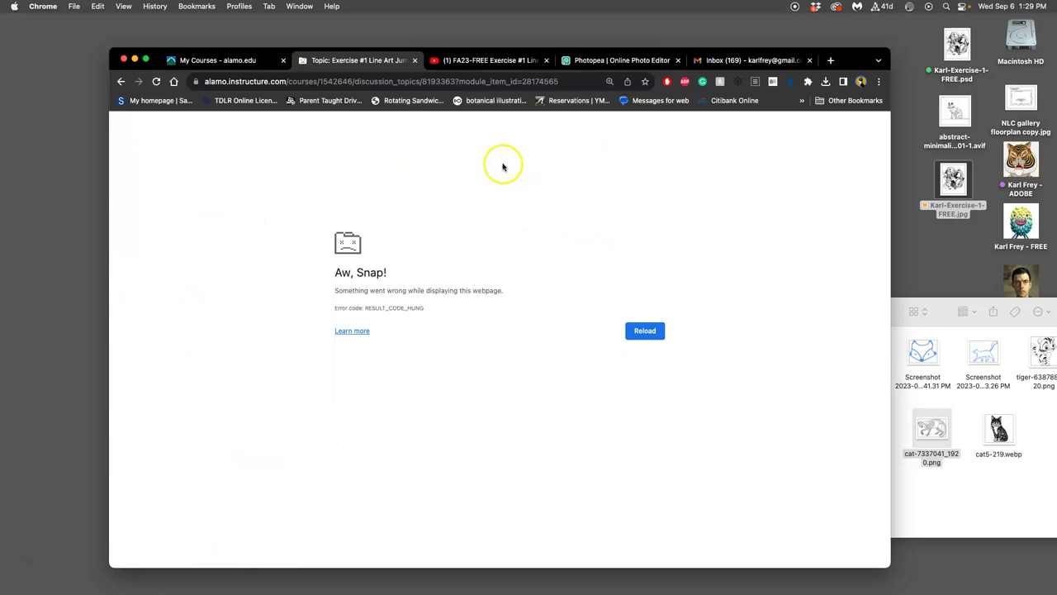
pyautogui.click(252, 61)
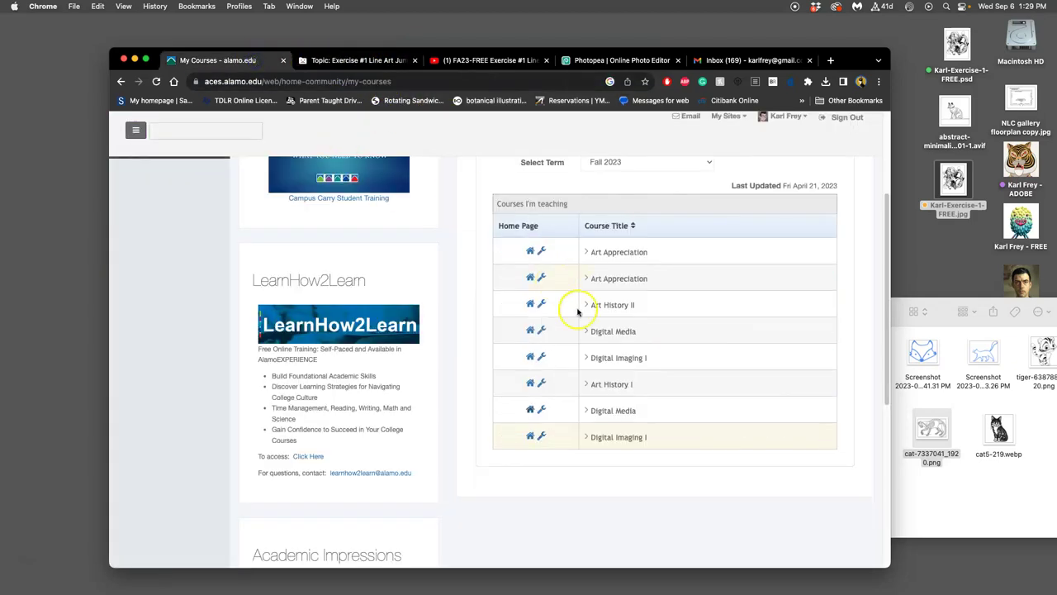
pyautogui.click(544, 409)
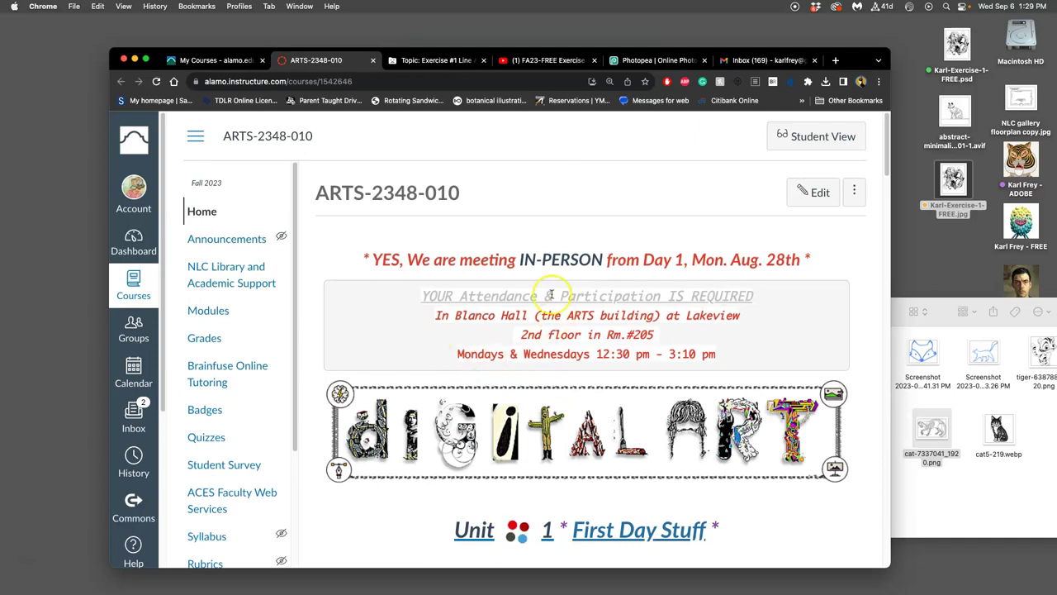
# Go through Unit Modules and Unit 2 to the Exercise #1 Line Art Jumble discussion and open a reply
pyautogui.scroll(-7, 577, 295)
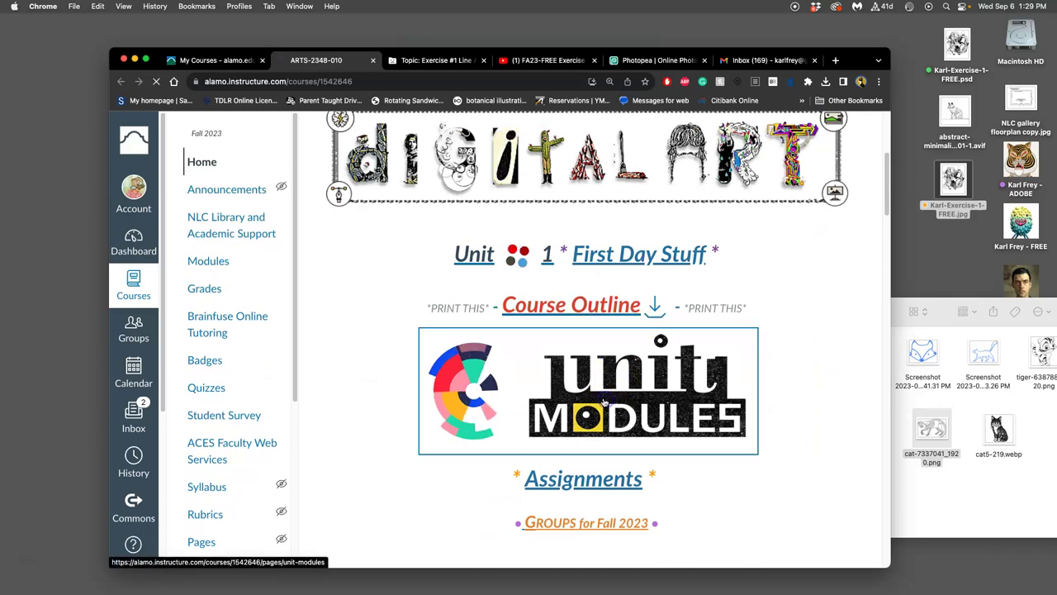
pyautogui.click(606, 385)
pyautogui.scroll(-6, 606, 380)
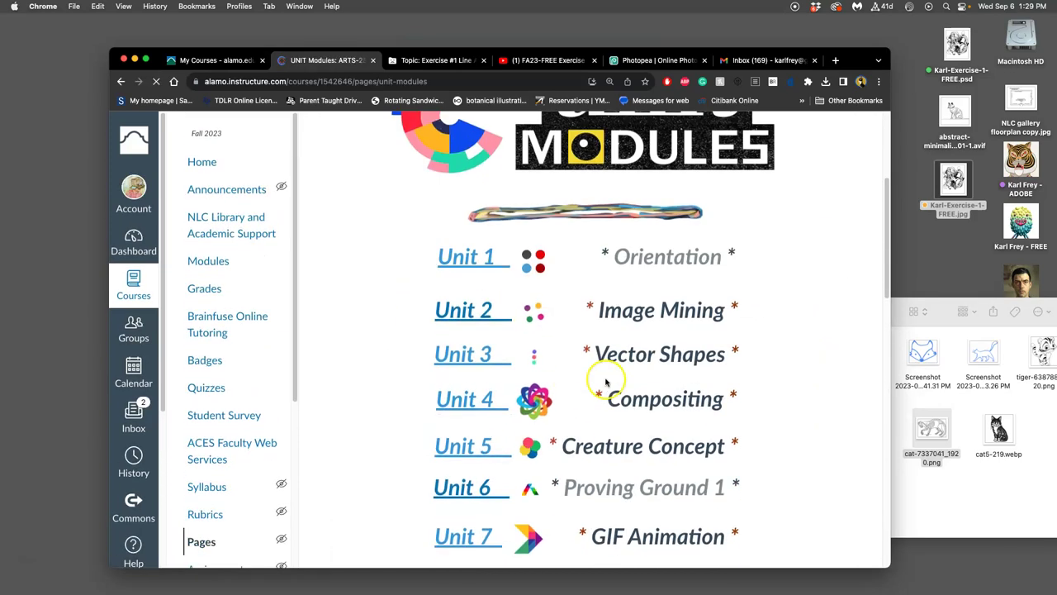
pyautogui.click(485, 315)
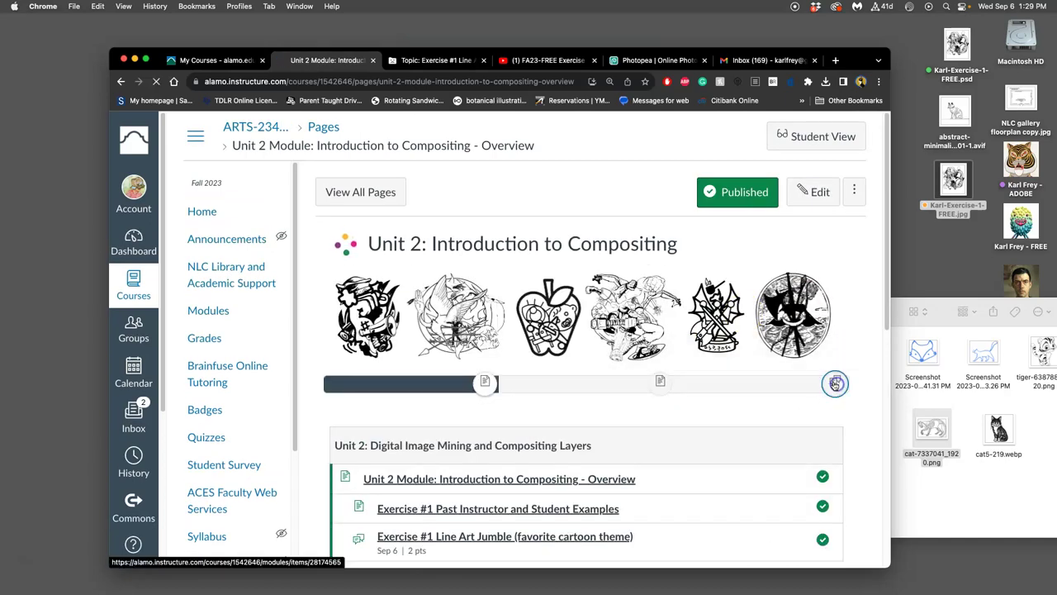
pyautogui.scroll(-15, 686, 366)
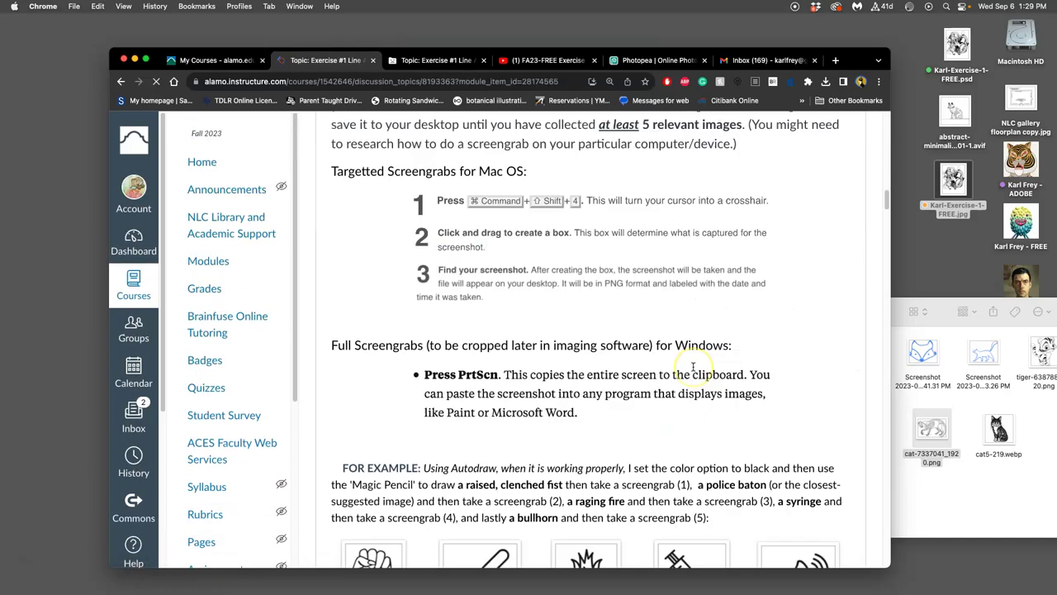
pyautogui.scroll(-20, 693, 369)
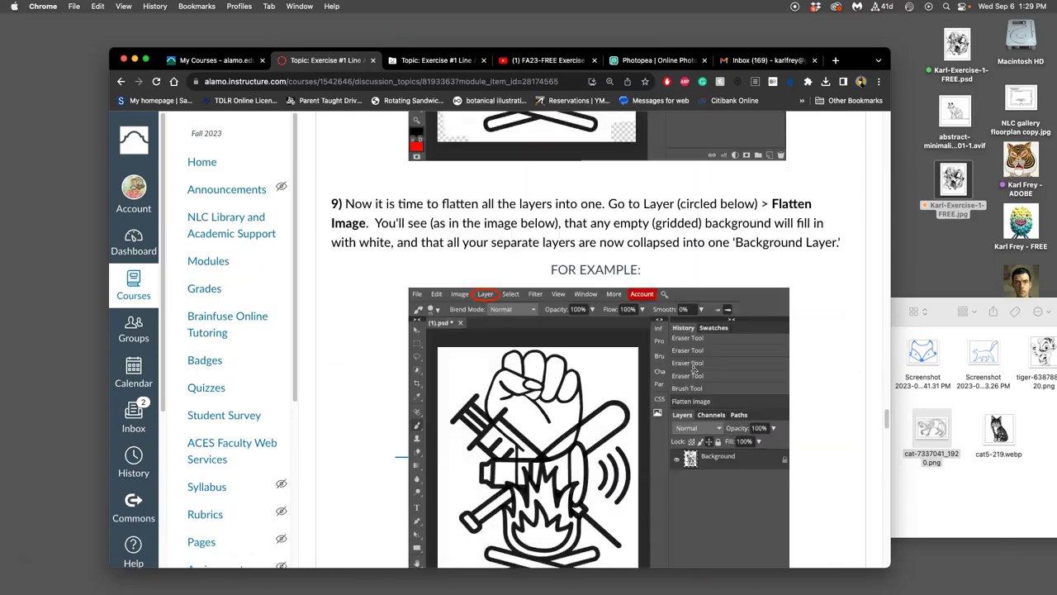
pyautogui.scroll(-20, 693, 368)
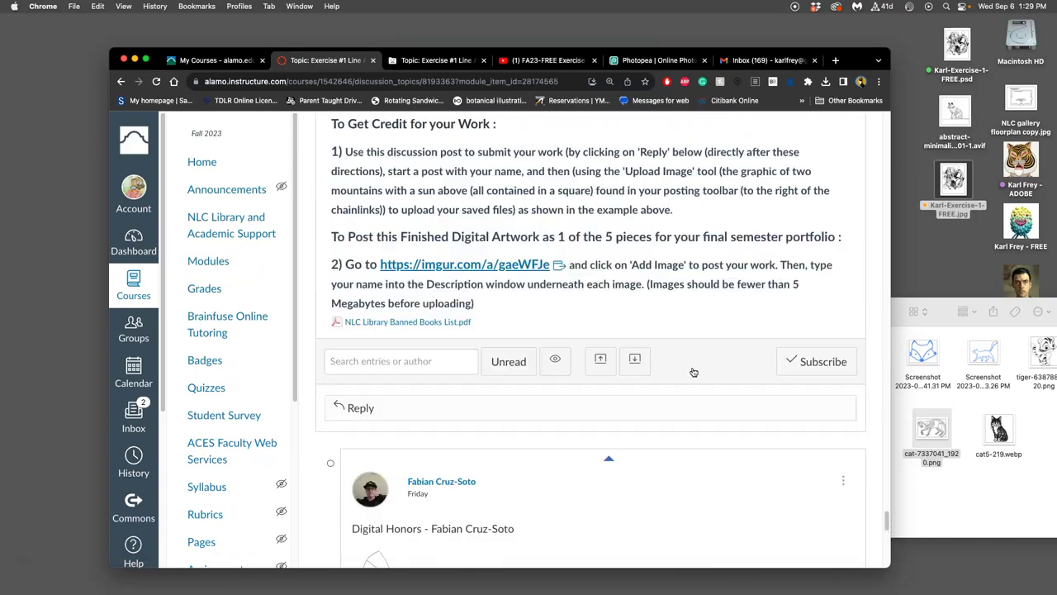
pyautogui.scroll(10, 694, 372)
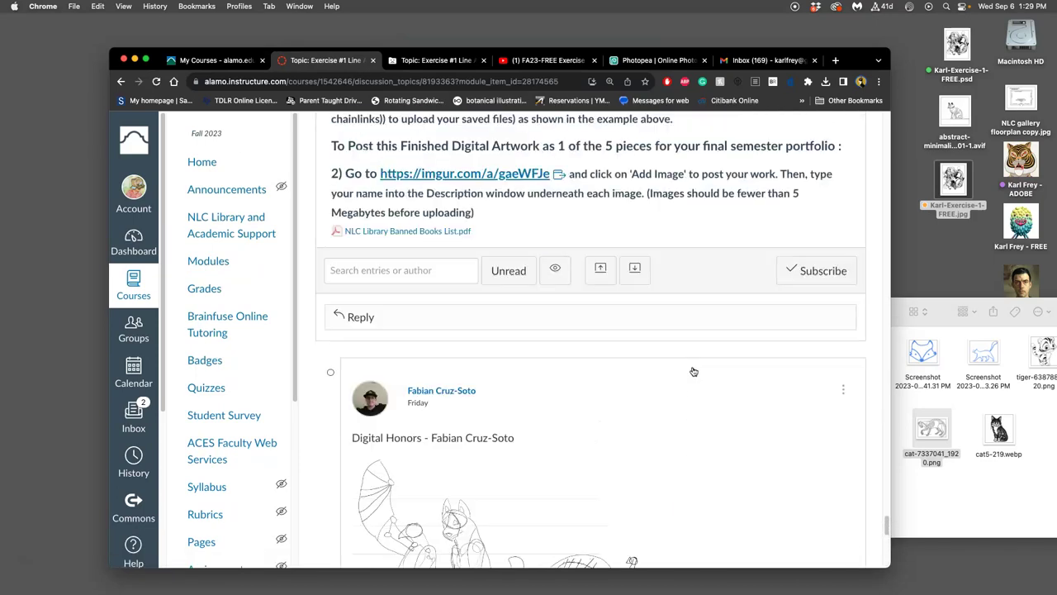
pyautogui.click(479, 322)
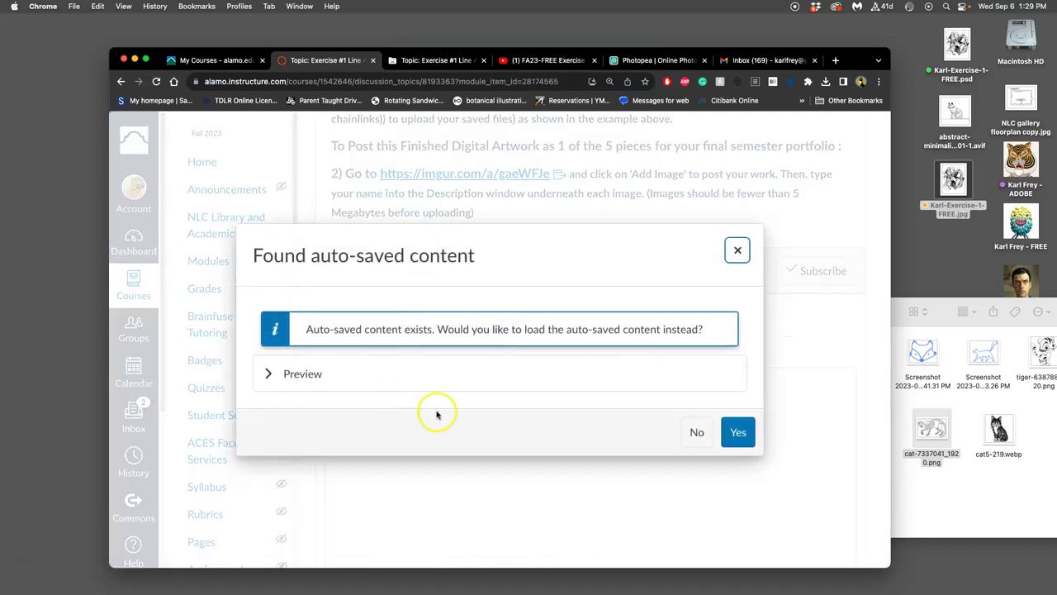
# Discard the auto-saved draft and upload the exported Exercise-1-FREE JPG into the reply
pyautogui.click(698, 431)
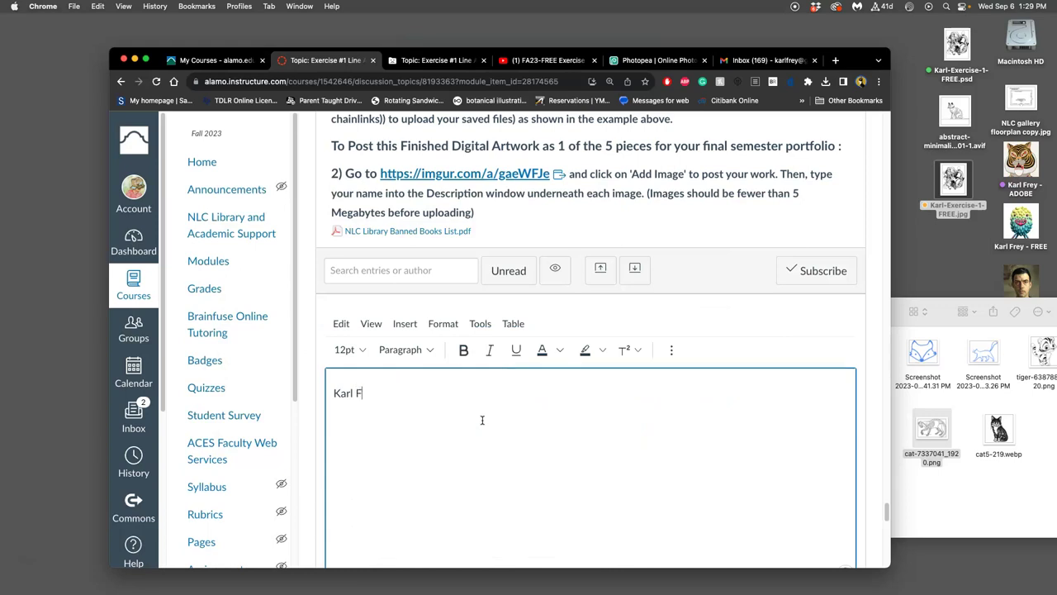
pyautogui.click(671, 349)
pyautogui.click(371, 379)
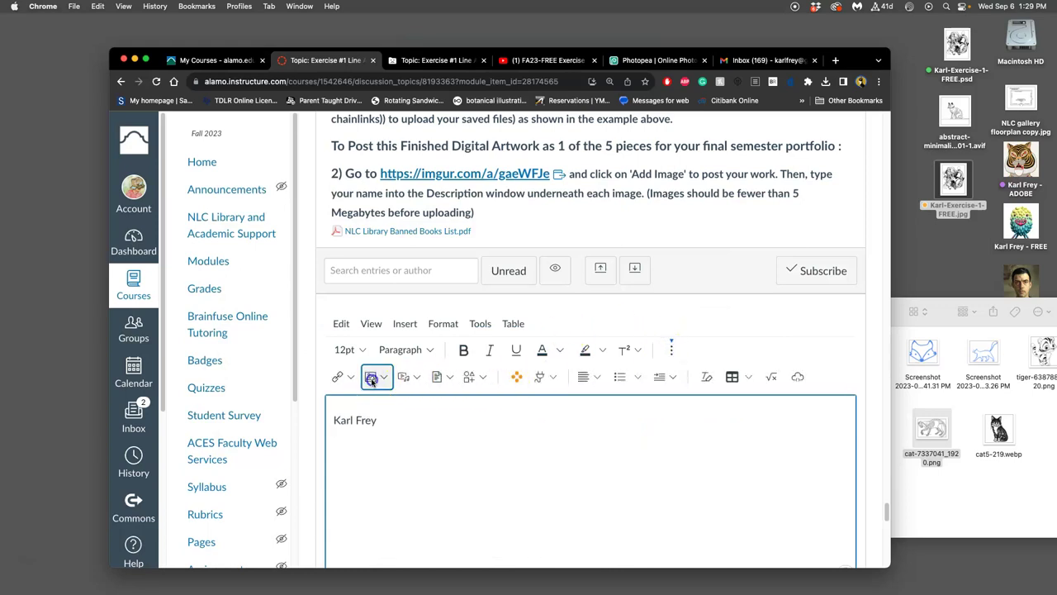
pyautogui.click(402, 402)
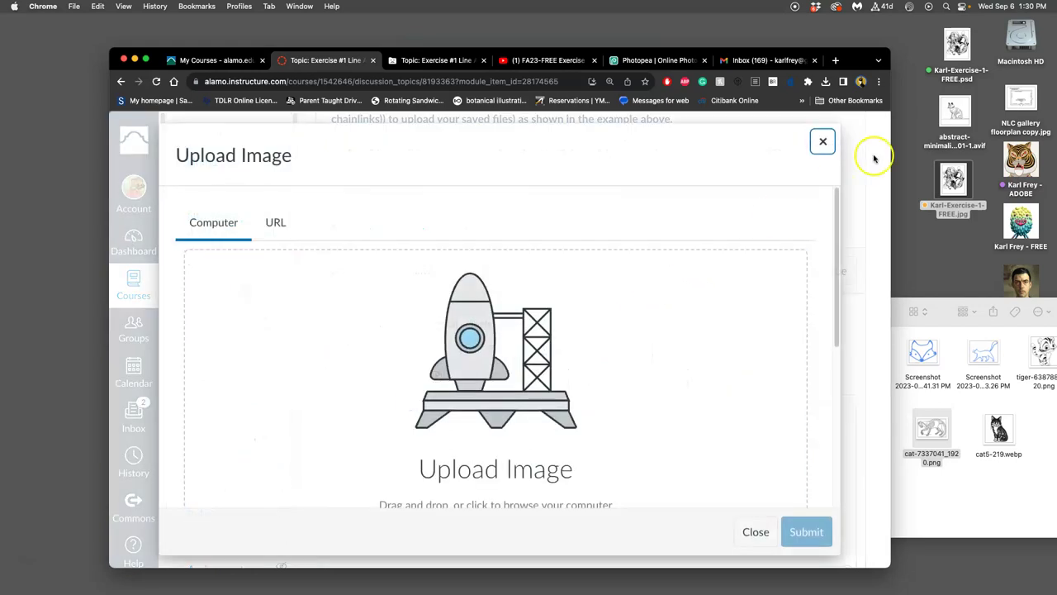
pyautogui.moveTo(954, 177); pyautogui.dragTo(534, 410)
pyautogui.click(806, 531)
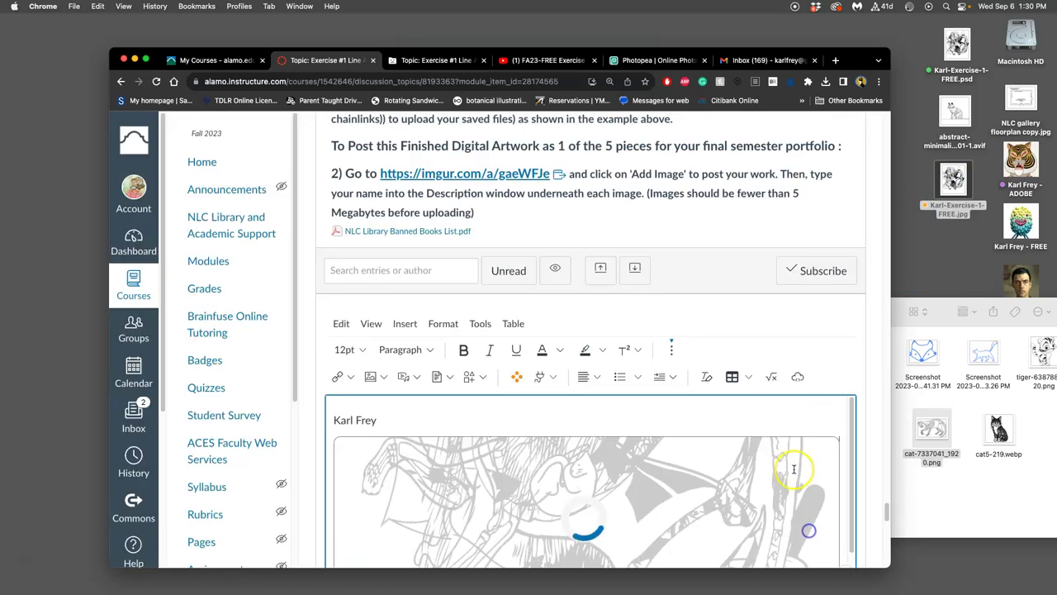
# Resize the inserted image to about 247 by 309 and post the reply
pyautogui.scroll(-4, 727, 438)
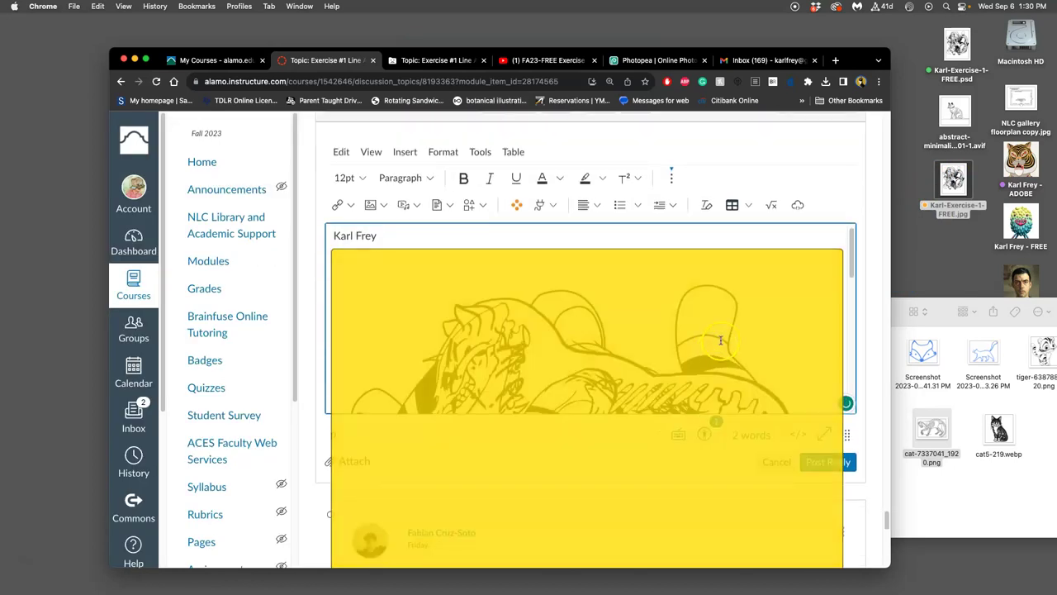
pyautogui.moveTo(839, 251); pyautogui.dragTo(573, 299)
pyautogui.click(615, 306)
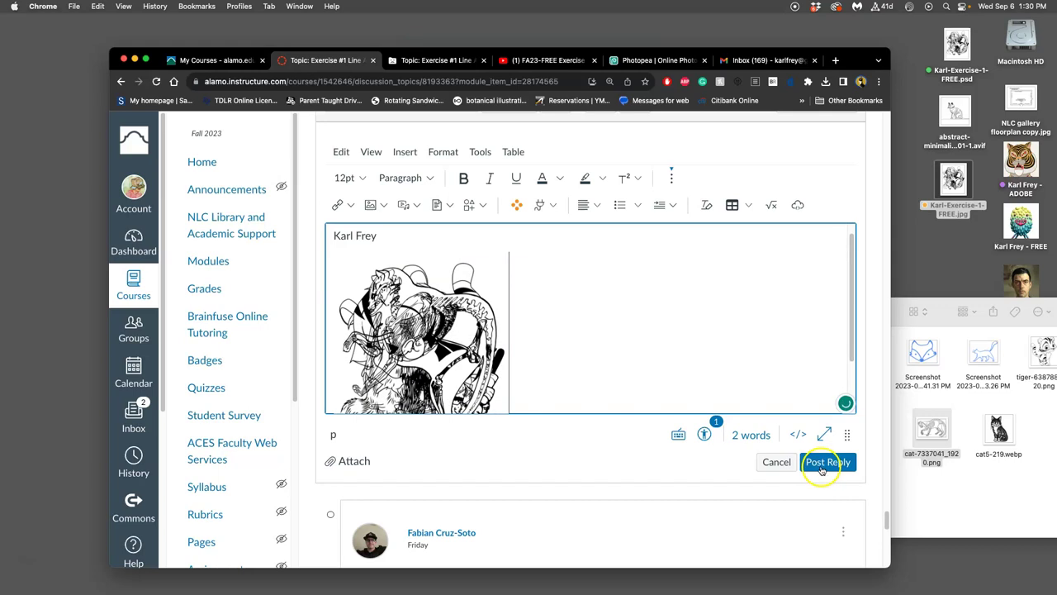
pyautogui.click(823, 463)
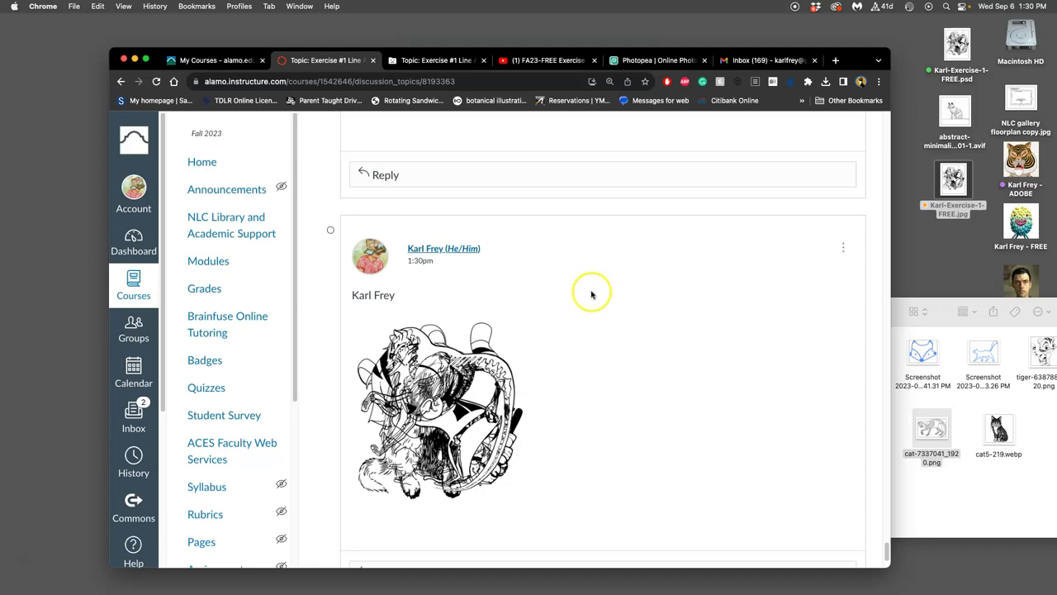
pyautogui.scroll(15, 592, 293)
pyautogui.scroll(10, 591, 292)
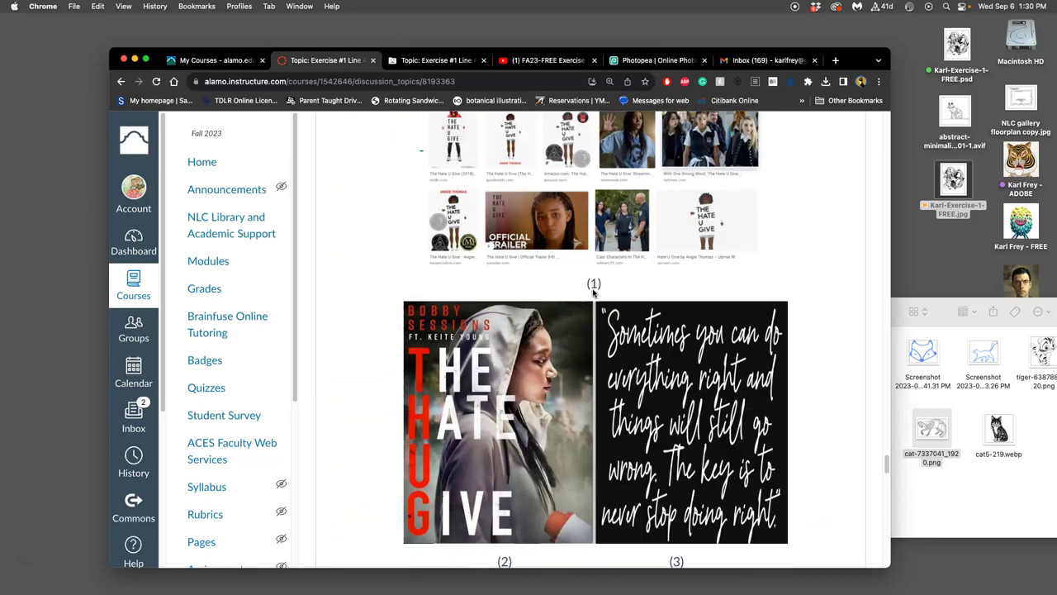
pyautogui.scroll(5, 593, 293)
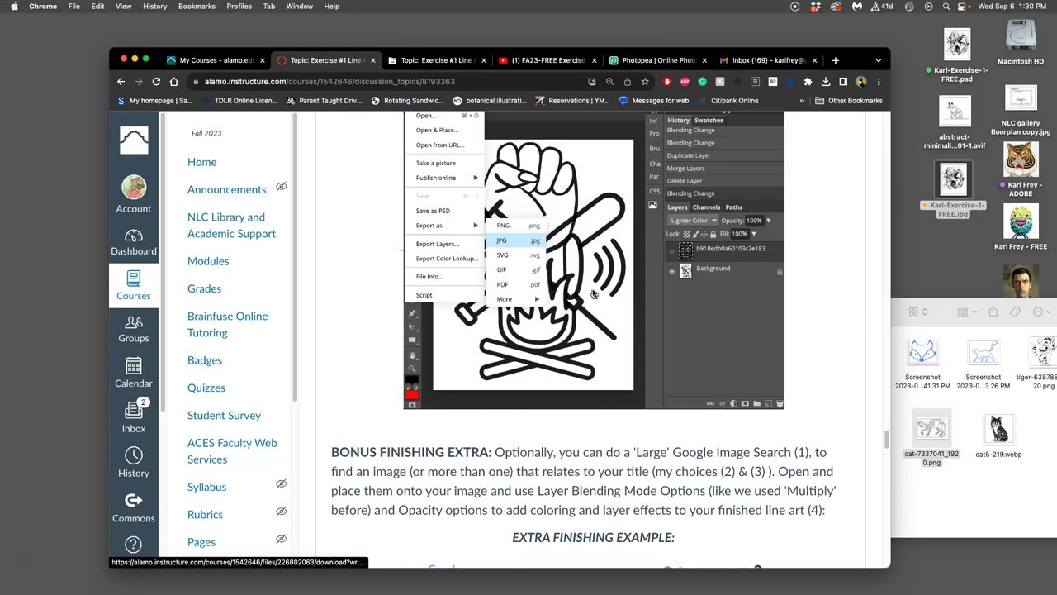
pyautogui.scroll(-5, 578, 291)
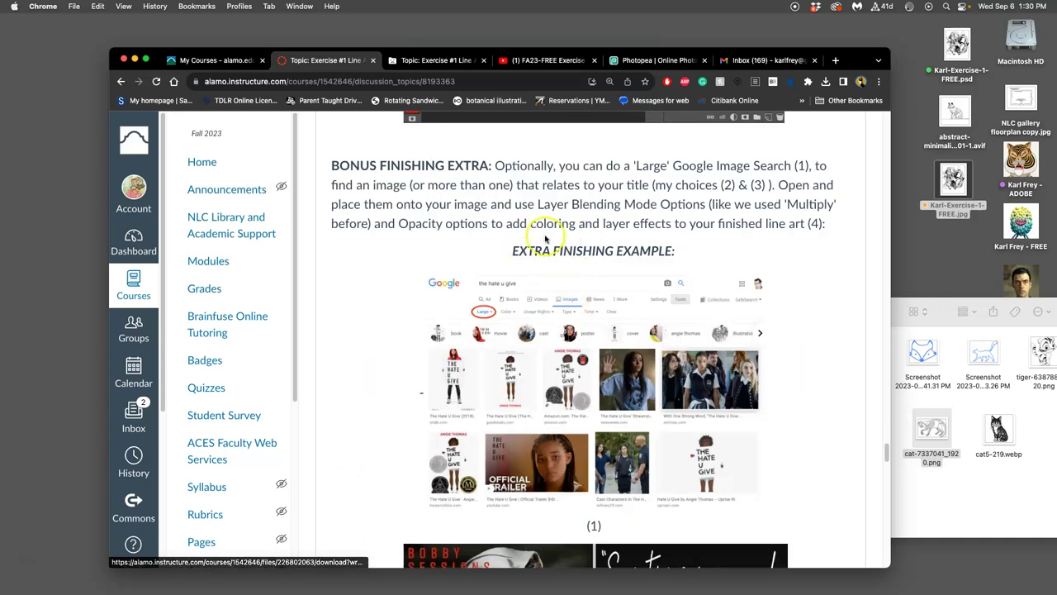
pyautogui.scroll(-10, 569, 239)
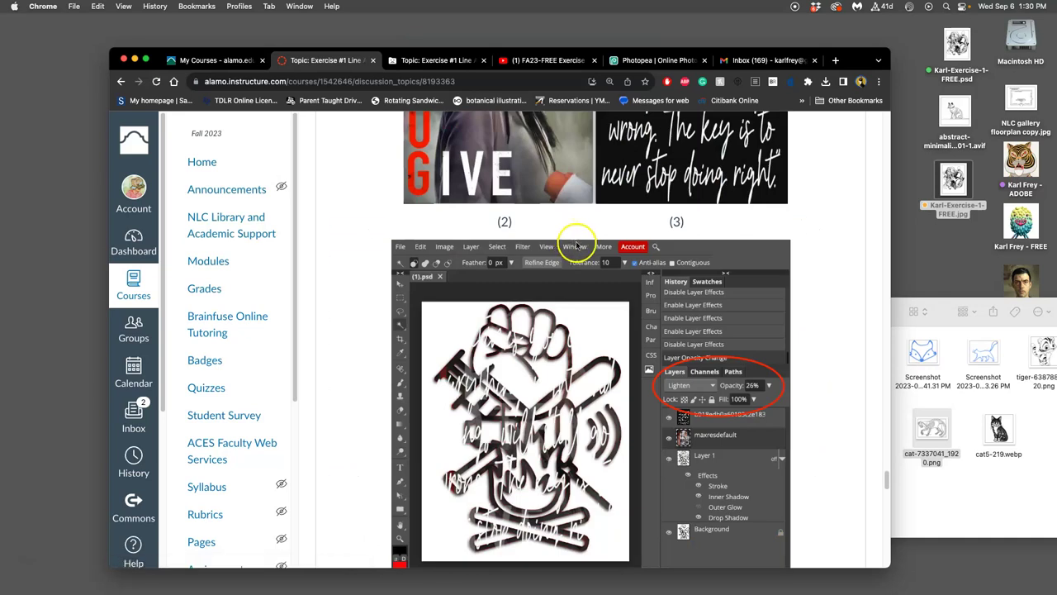
pyautogui.scroll(-2, 576, 245)
pyautogui.scroll(10, 512, 395)
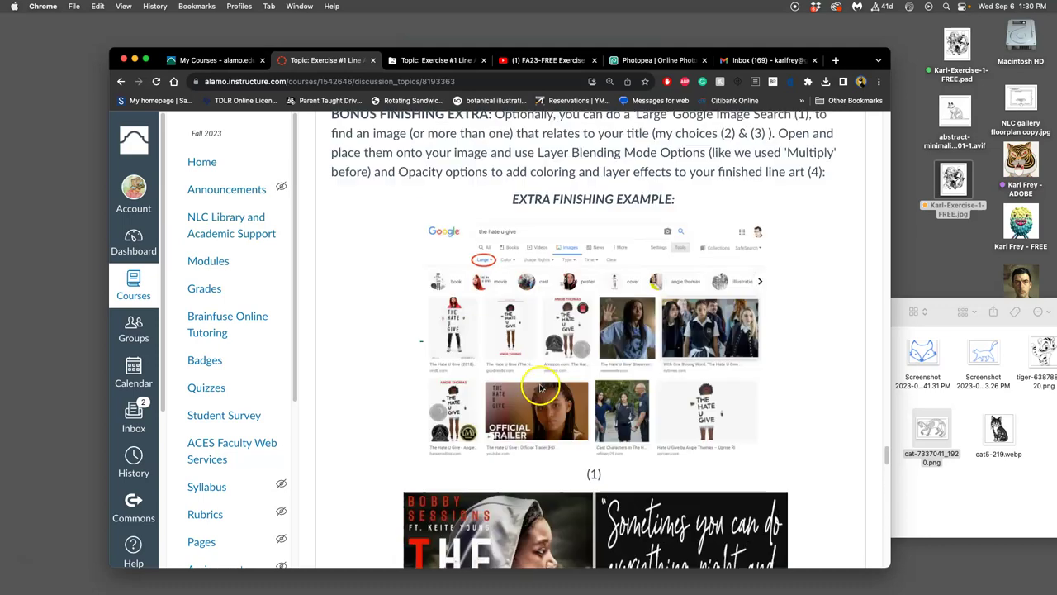
pyautogui.scroll(-20, 545, 388)
pyautogui.scroll(12, 575, 376)
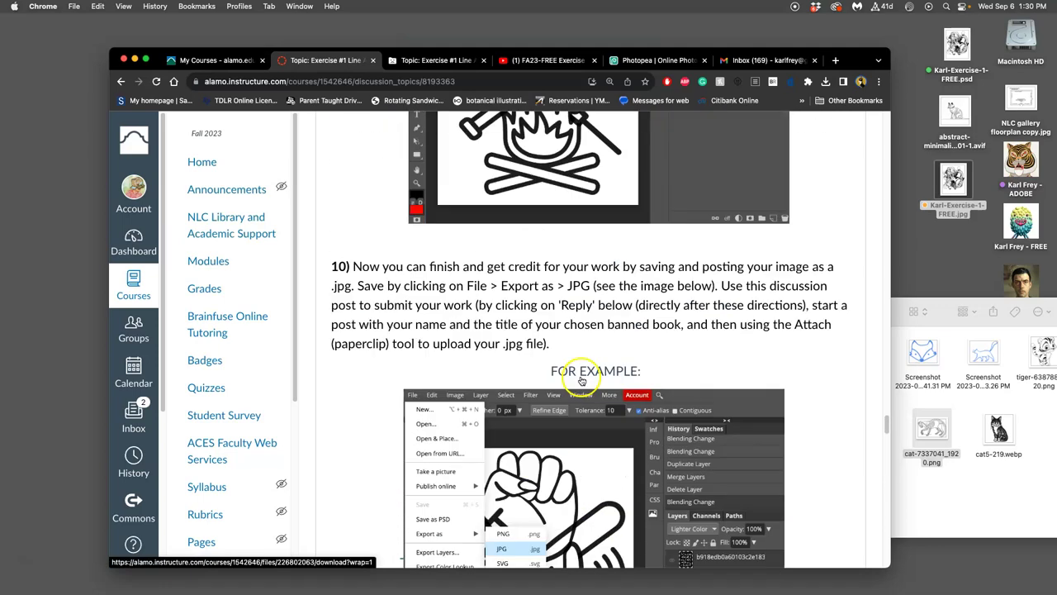
pyautogui.scroll(13, 555, 334)
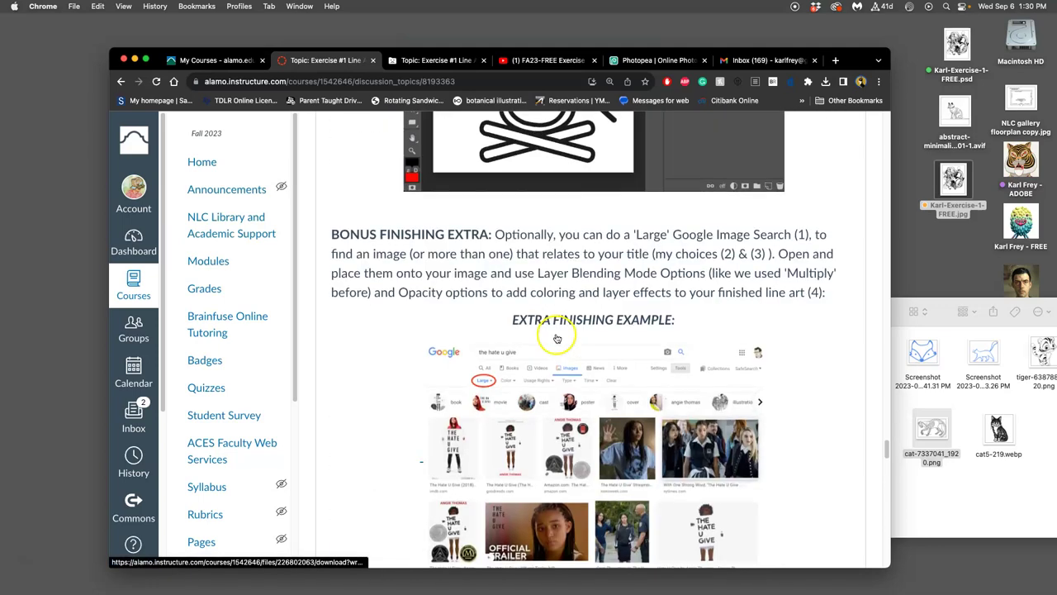
pyautogui.scroll(-10, 556, 355)
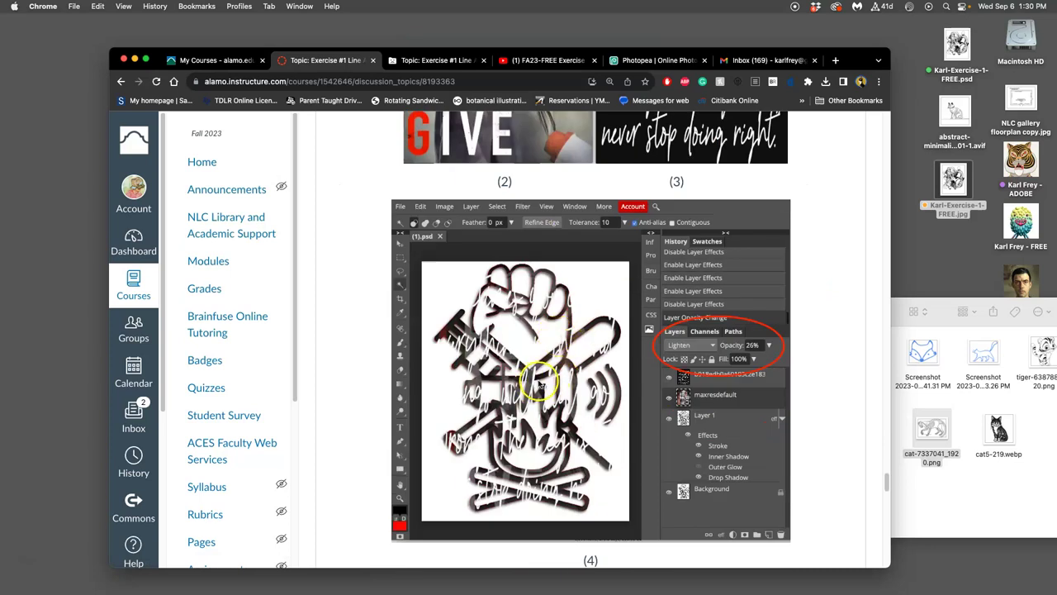
# In a new tab, search Google Images for 'cat wrapping paper' and open Walmart's Plethora of Cats and Kittens result
pyautogui.click(835, 61)
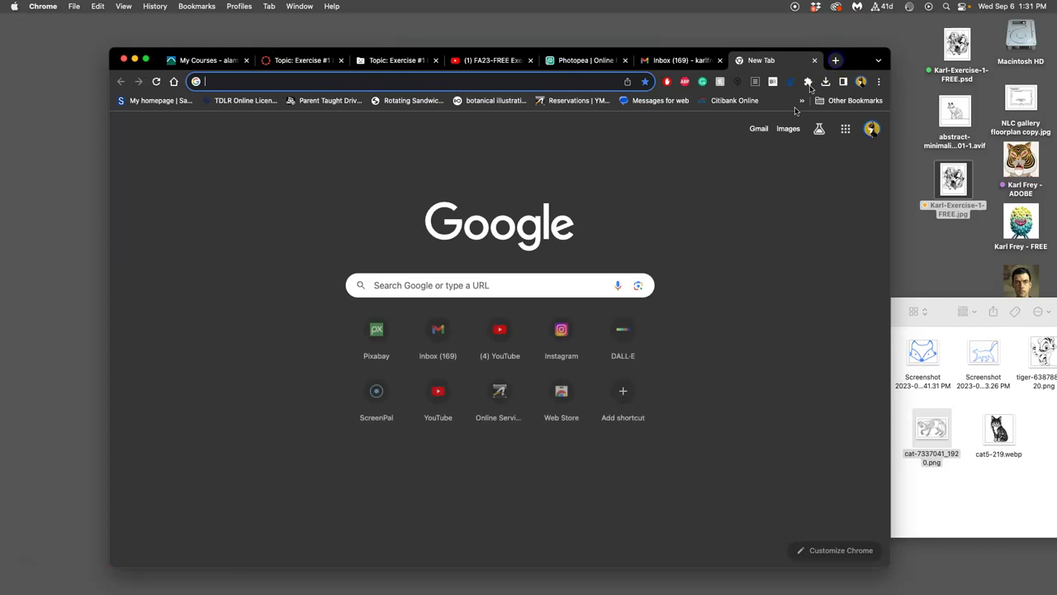
pyautogui.click(784, 128)
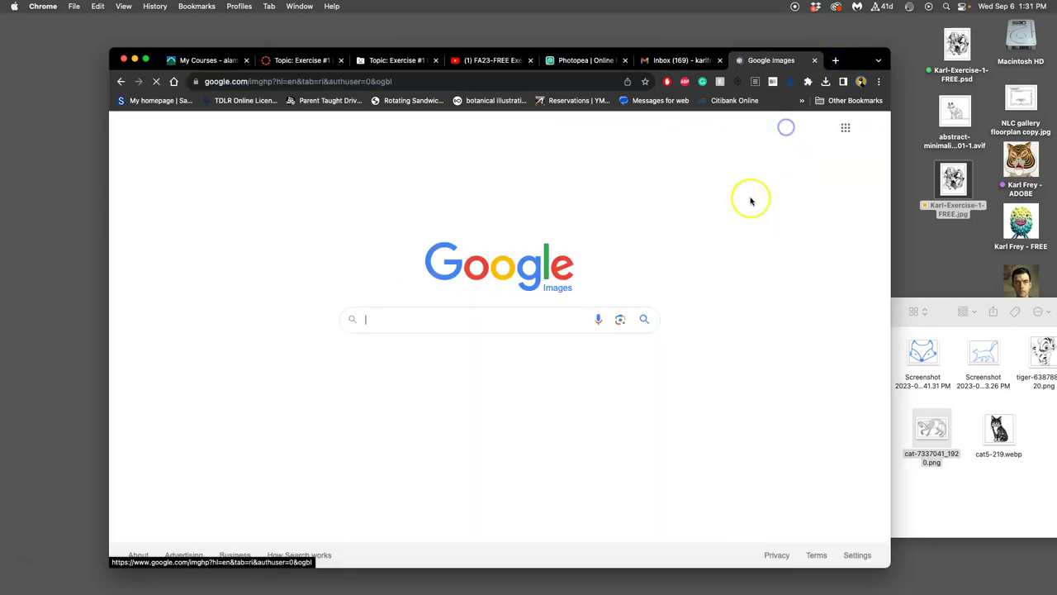
pyautogui.write('ca')
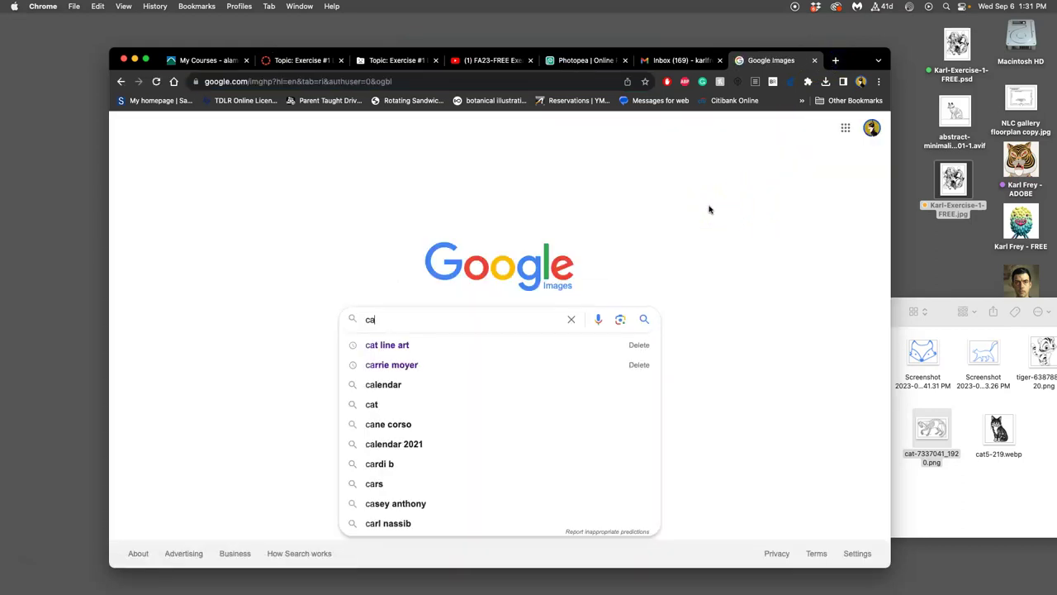
pyautogui.write('t wrapp')
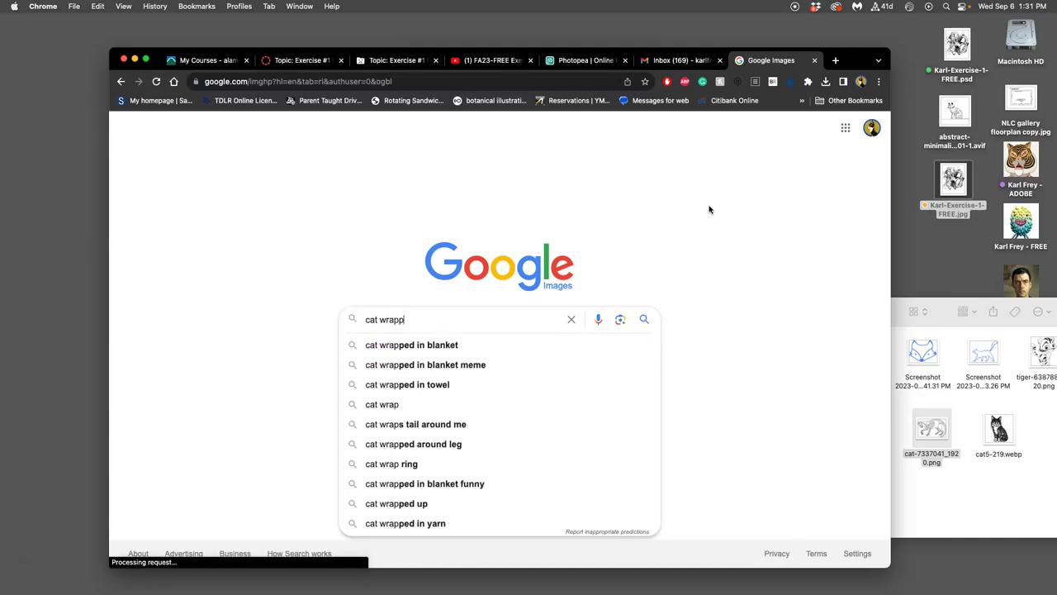
pyautogui.write('ing paper')
pyautogui.press('Return')
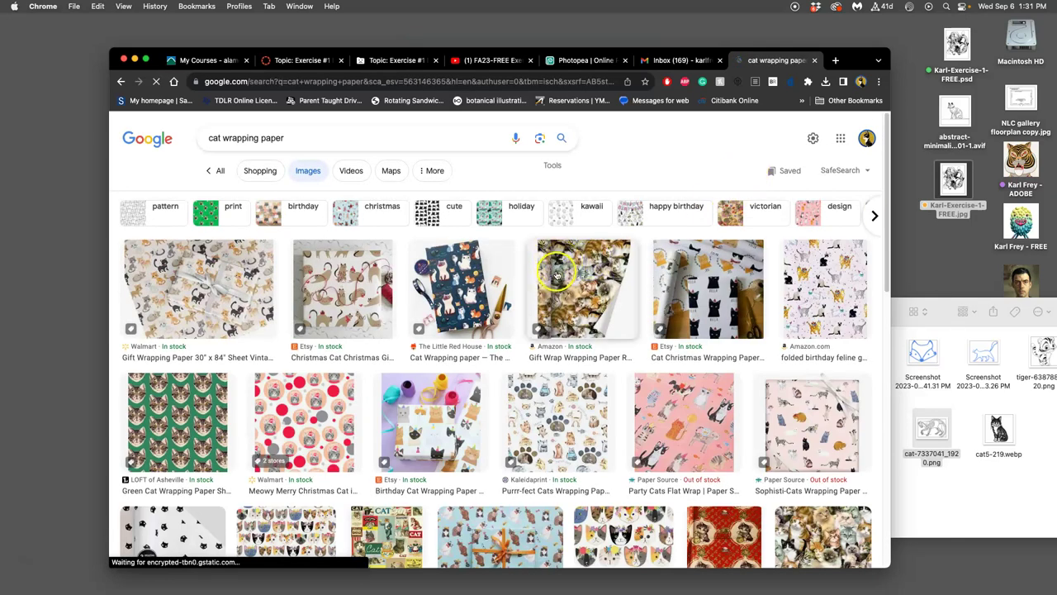
pyautogui.scroll(-3, 611, 330)
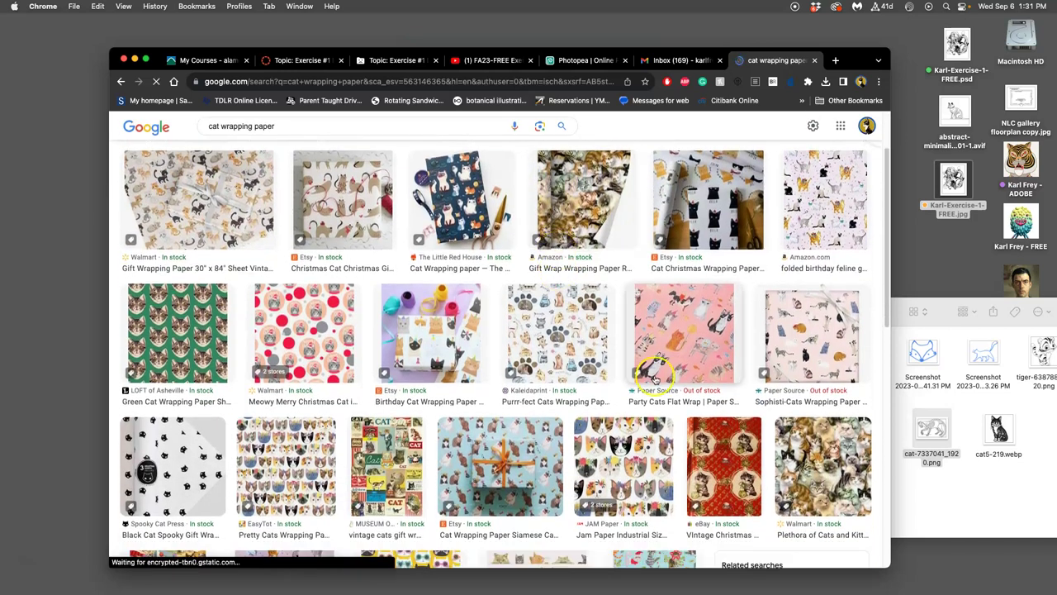
pyautogui.click(821, 475)
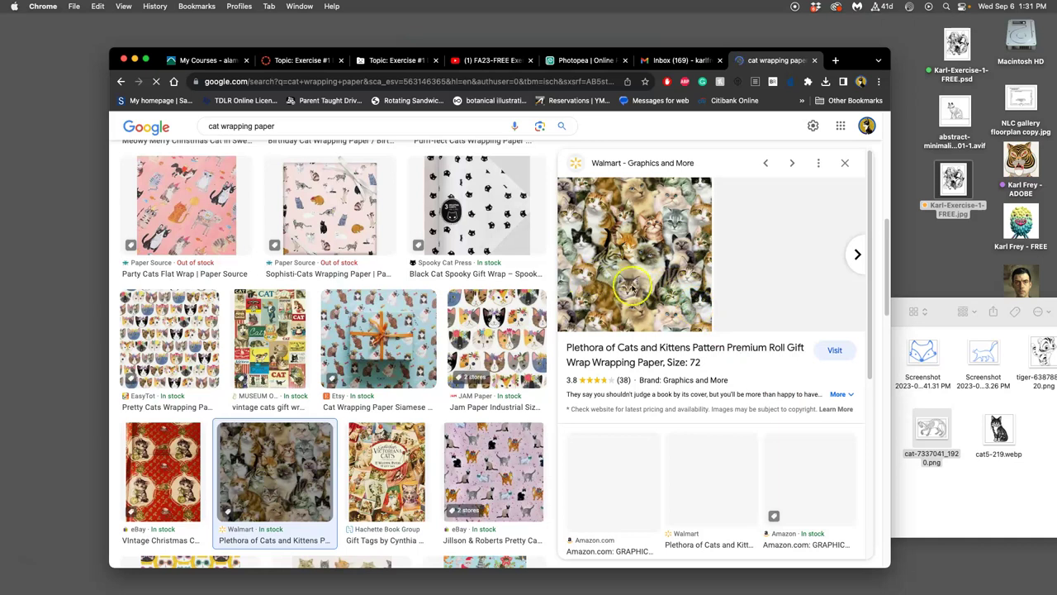
pyautogui.scroll(5, 570, 252)
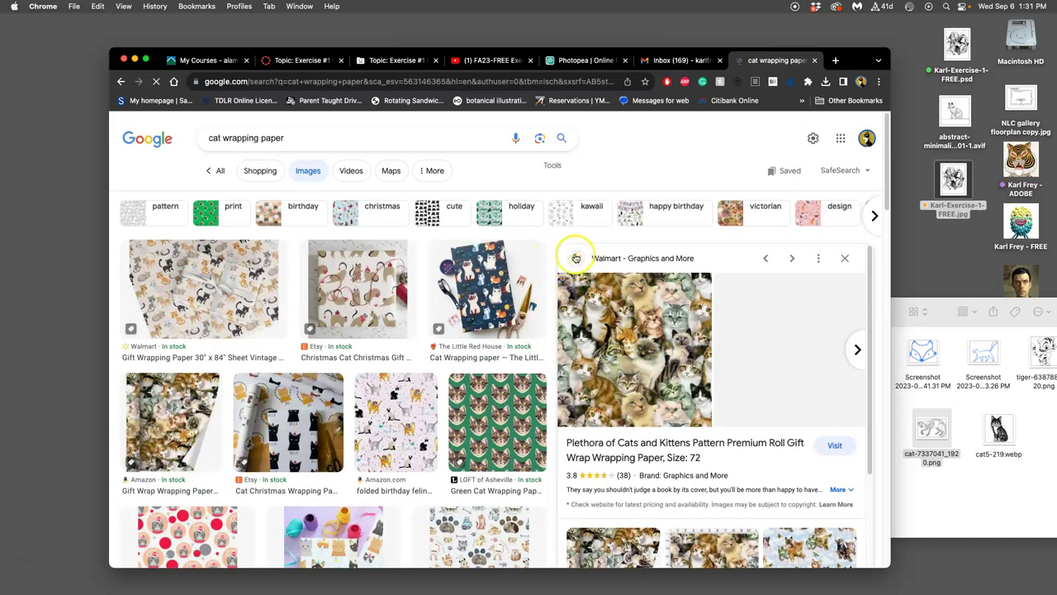
# Filter the Google Images results to show large images only
pyautogui.click(549, 168)
pyautogui.click(373, 197)
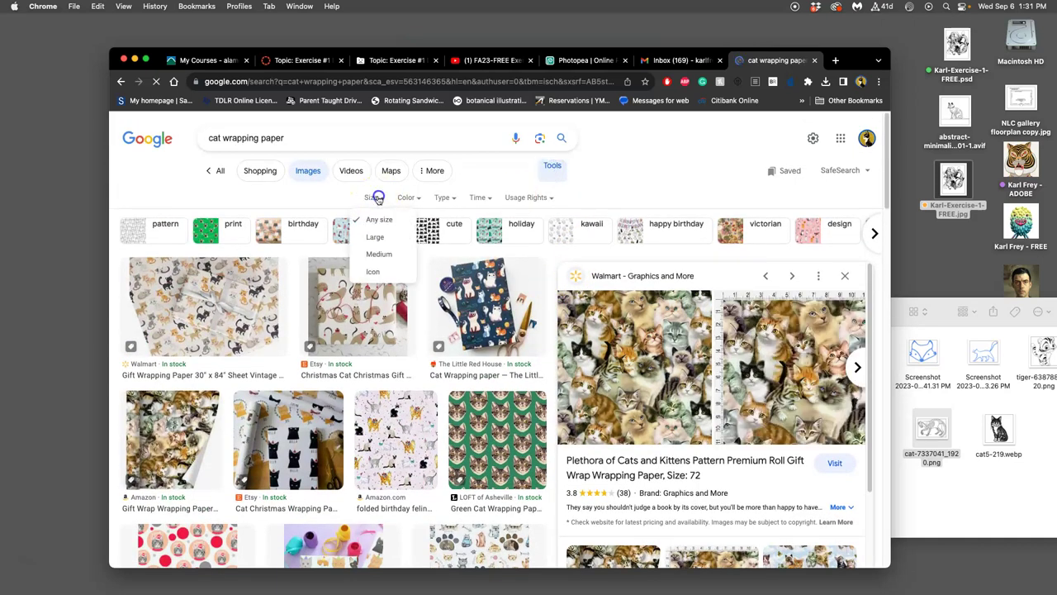
pyautogui.click(382, 239)
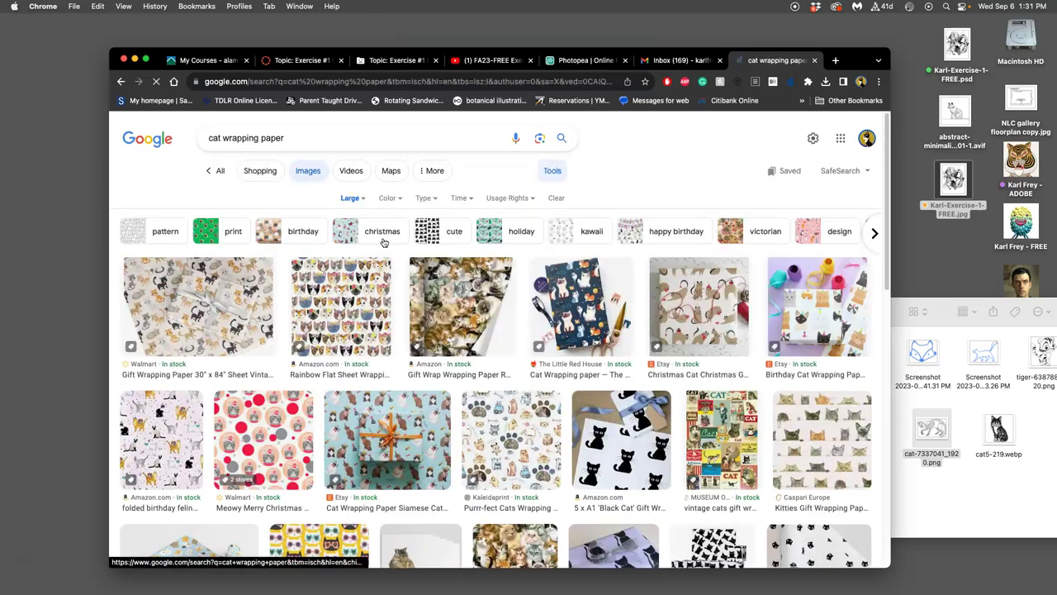
pyautogui.scroll(-5, 474, 318)
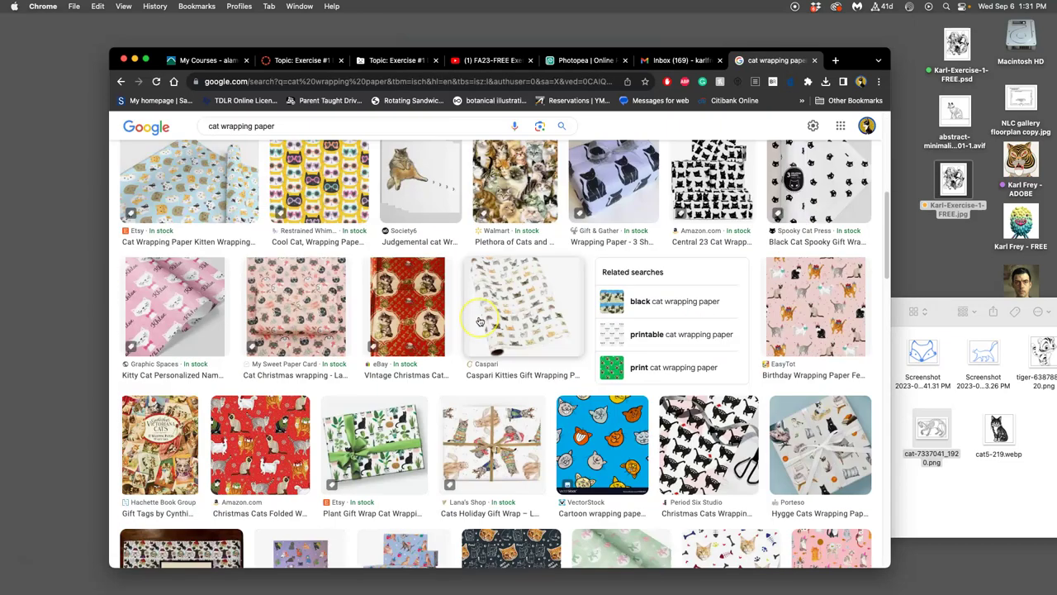
pyautogui.scroll(2, 479, 321)
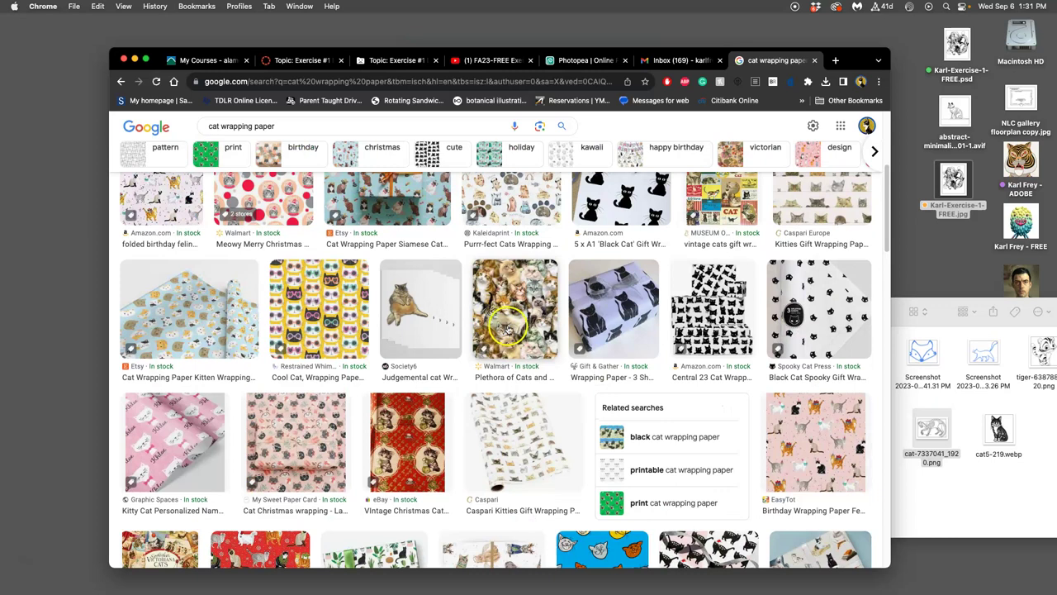
pyautogui.scroll(-3, 521, 327)
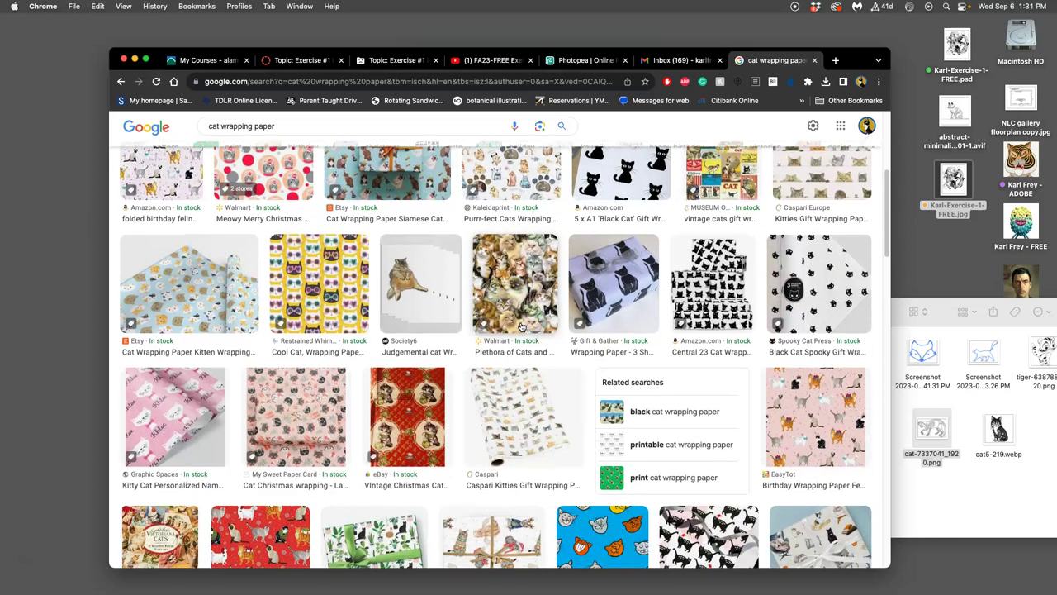
pyautogui.scroll(1, 532, 238)
# Preview the Plethora of Cats and Kittens pattern result
pyautogui.click(532, 238)
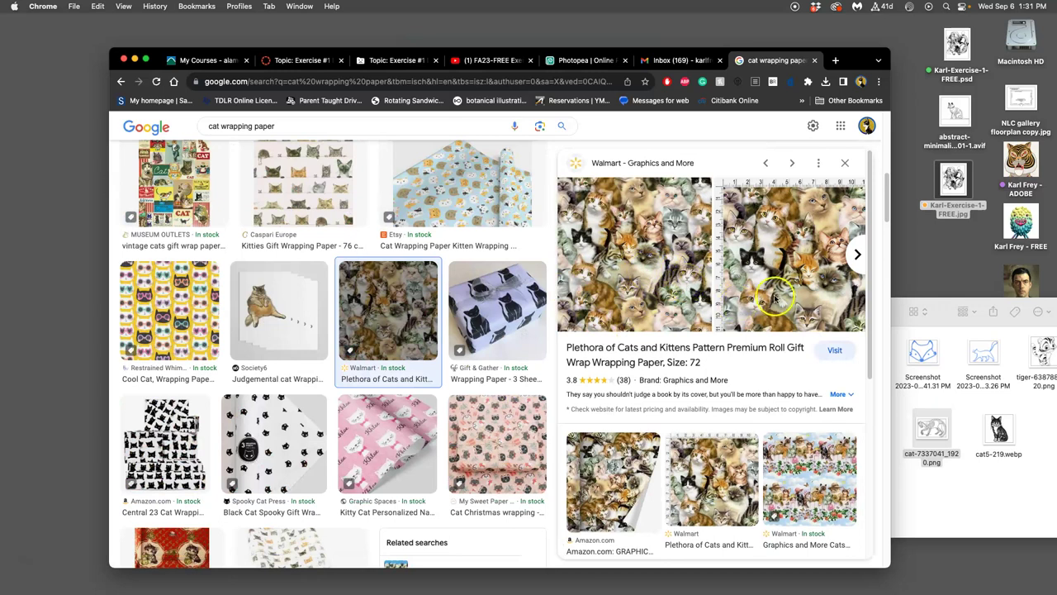
pyautogui.rightClick(645, 289)
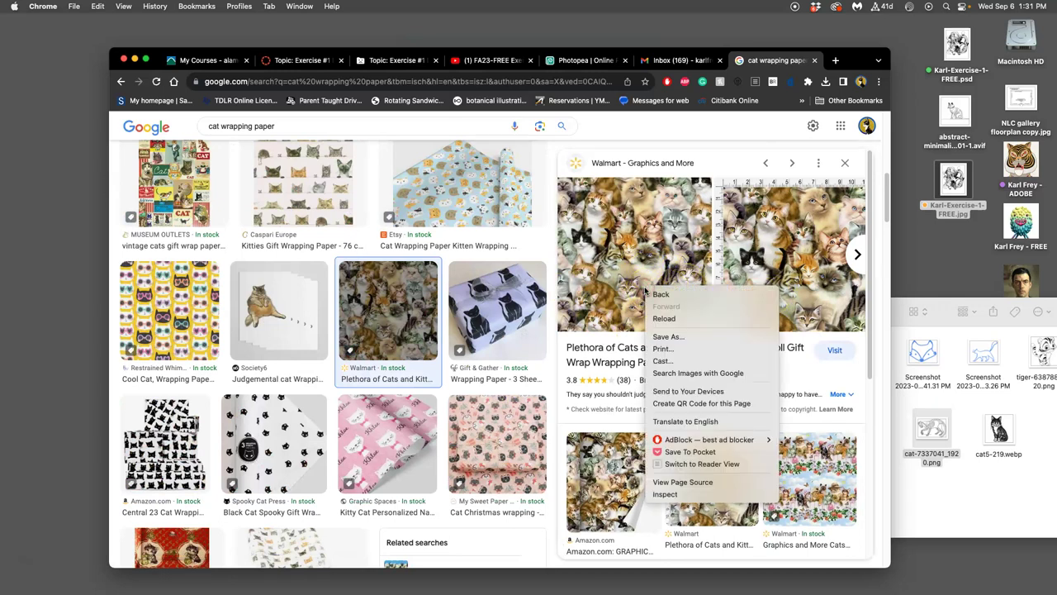
pyautogui.click(633, 289)
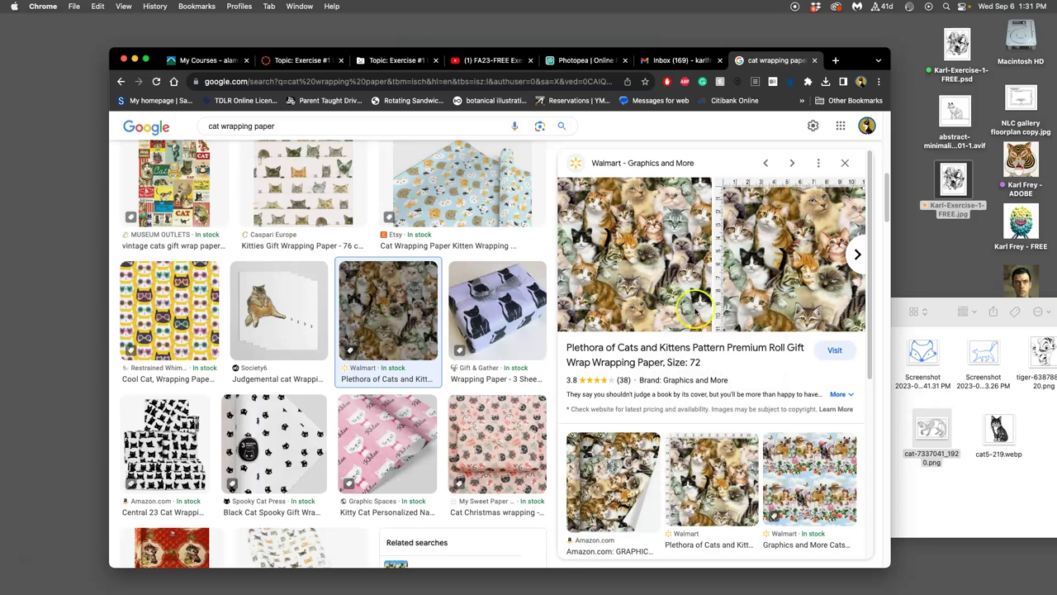
pyautogui.click(857, 256)
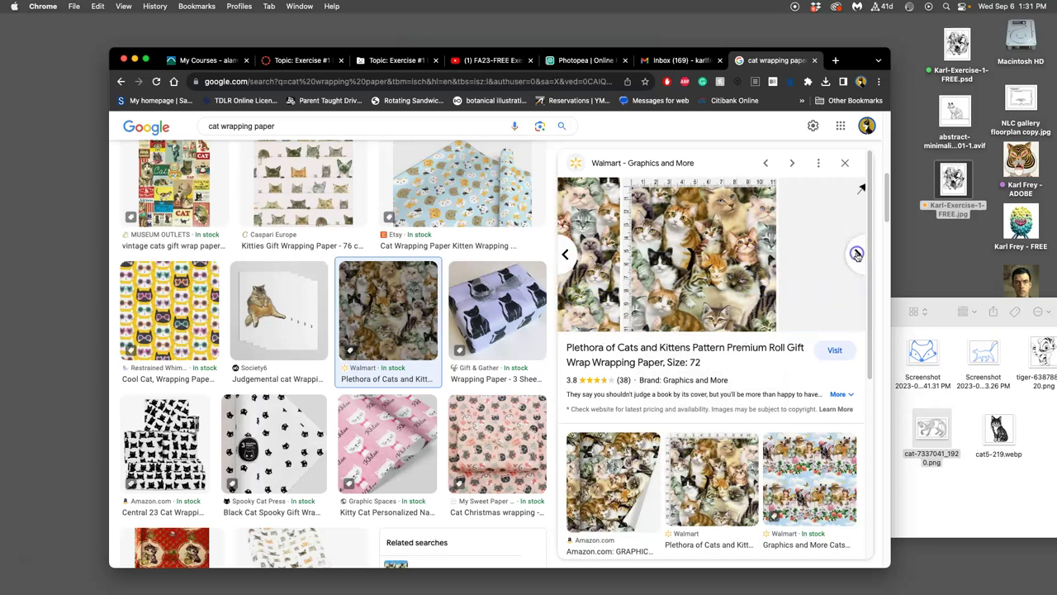
pyautogui.click(565, 256)
pyautogui.rightClick(629, 258)
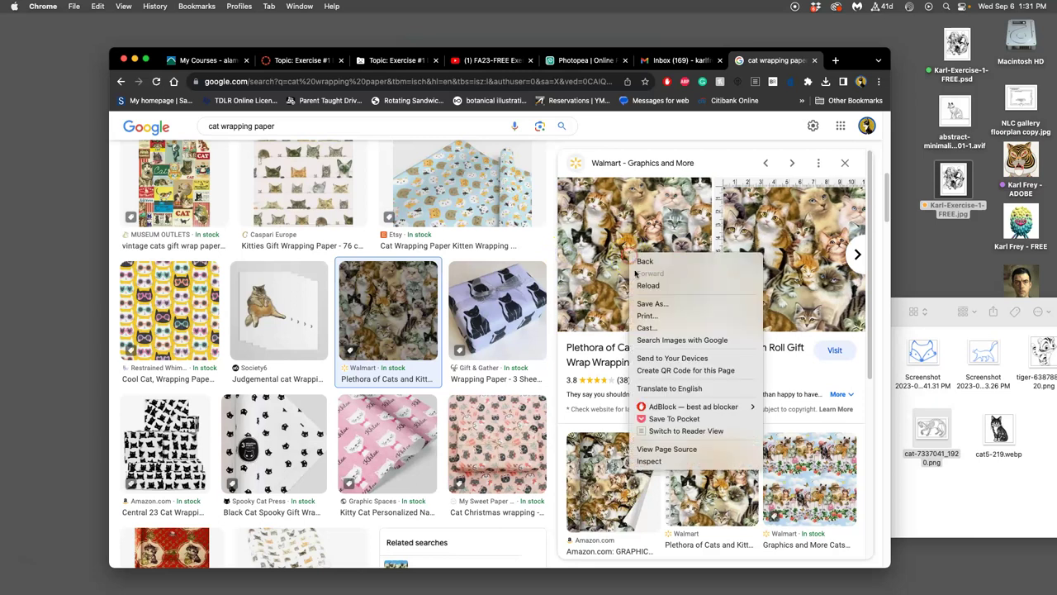
pyautogui.click(643, 278)
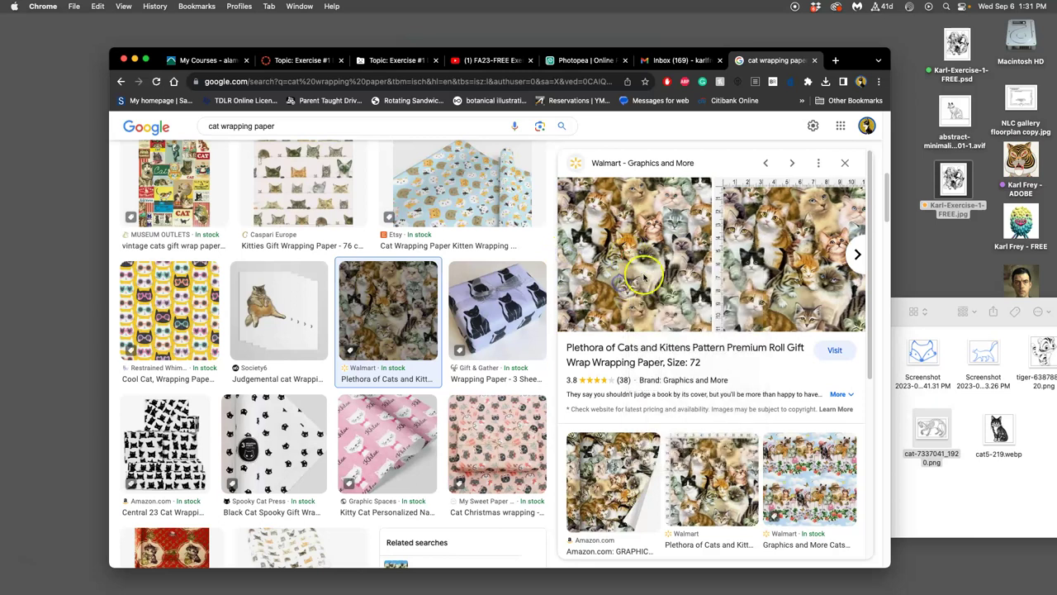
# Open the Walmart product page and save the pattern image to Downloads
pyautogui.click(636, 353)
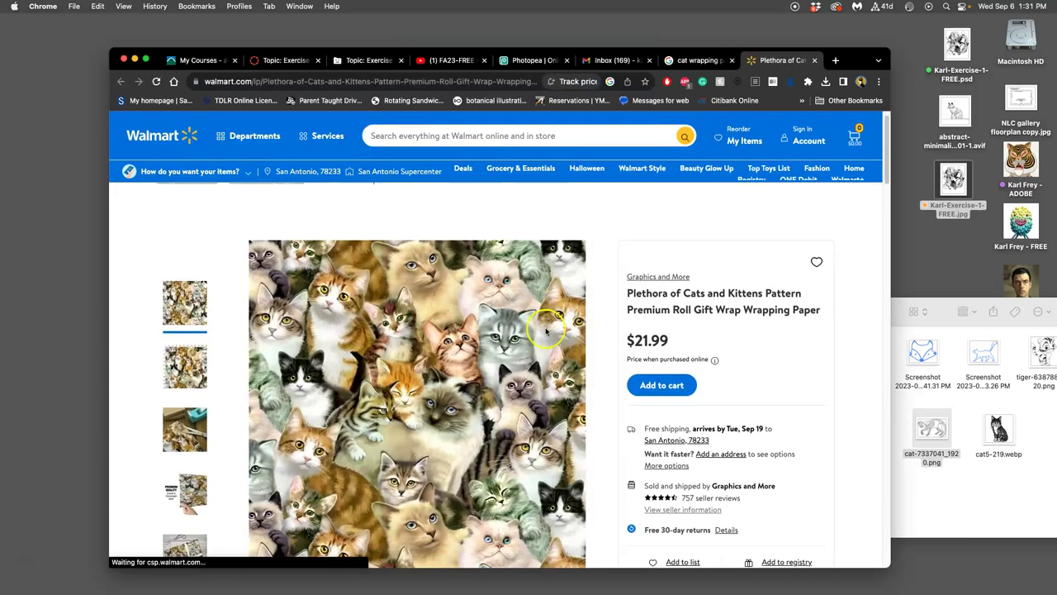
pyautogui.rightClick(447, 351)
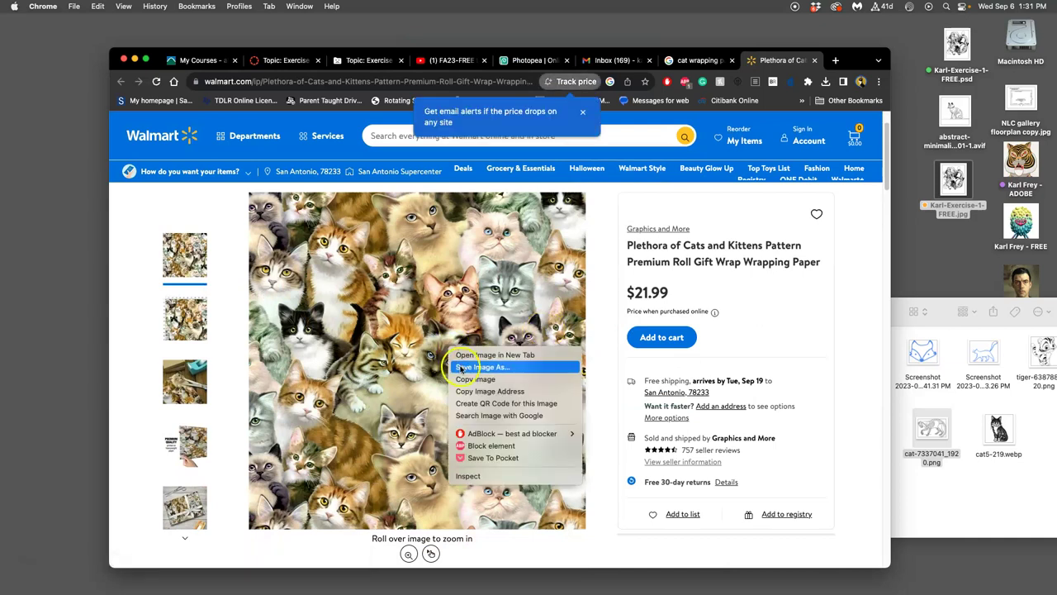
pyautogui.click(463, 367)
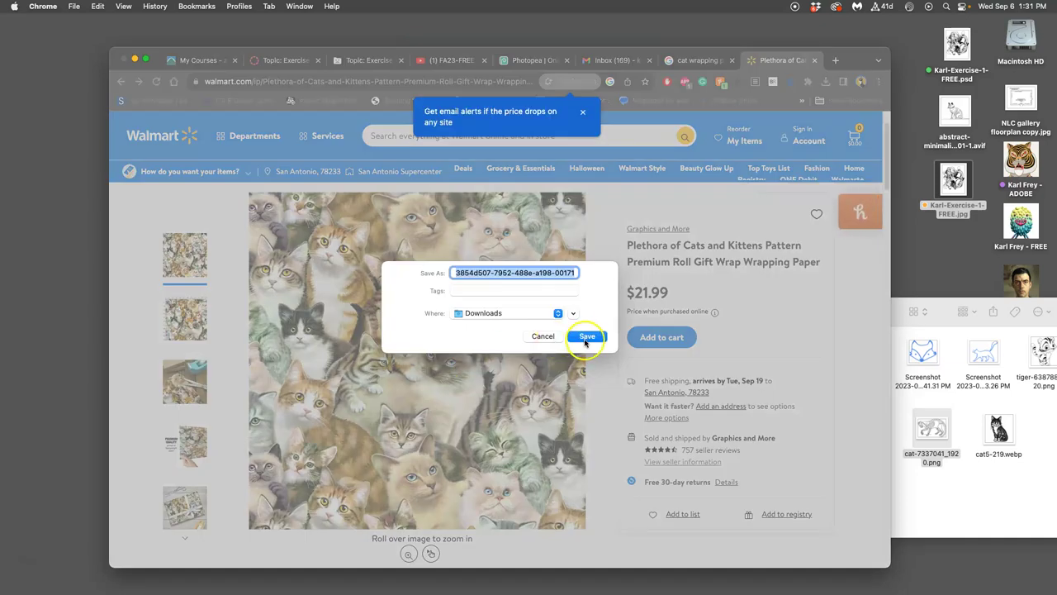
pyautogui.click(586, 339)
# Open the full-size pattern image in a new tab and save a webp copy to the desktop
pyautogui.rightClick(489, 347)
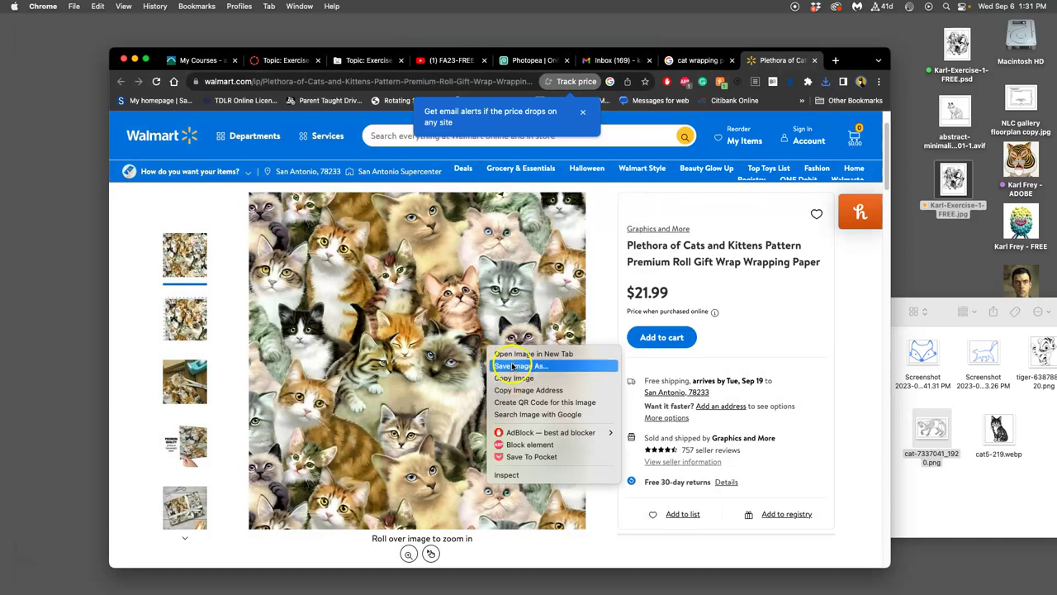
pyautogui.click(525, 353)
pyautogui.click(788, 61)
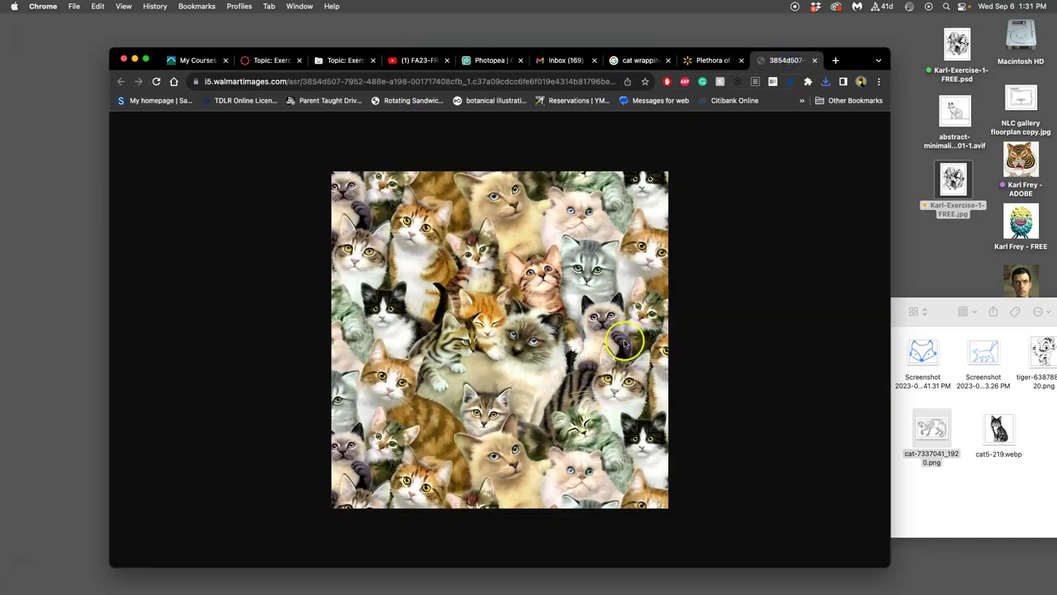
pyautogui.moveTo(620, 312); pyautogui.dragTo(938, 253)
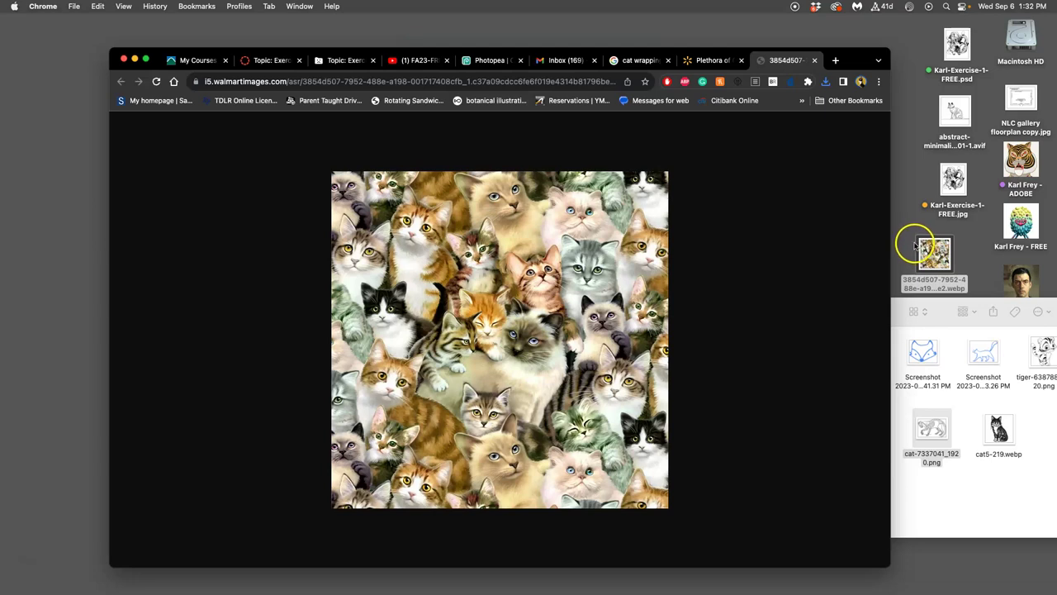
# Place the cat-pattern webp, scale it to about 596% to fill the page, and move it above Background
pyautogui.click(497, 62)
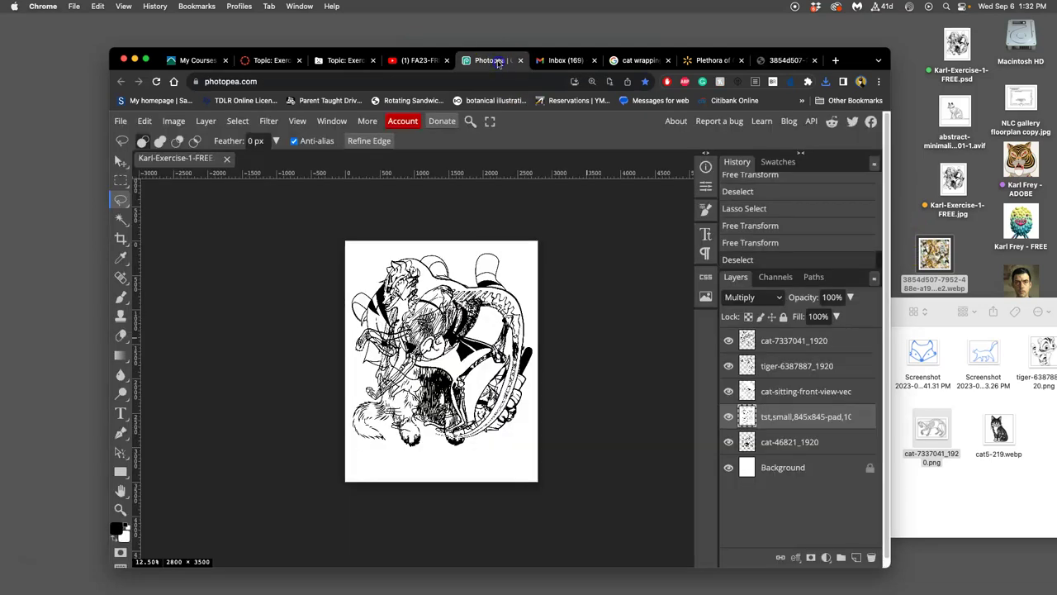
pyautogui.moveTo(938, 255); pyautogui.dragTo(463, 363)
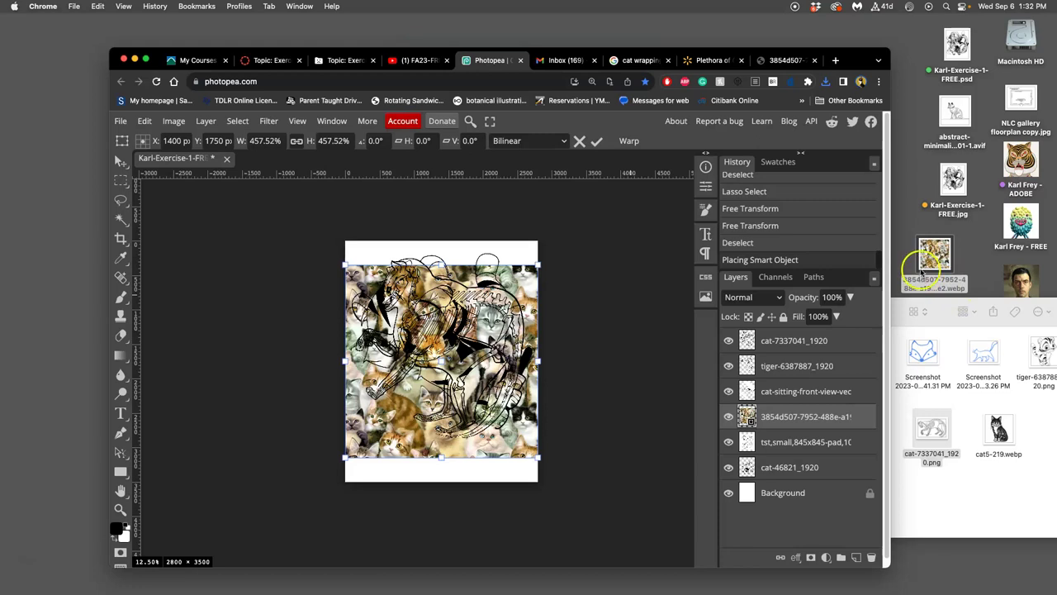
pyautogui.moveTo(923, 272); pyautogui.dragTo(585, 217)
pyautogui.moveTo(522, 306); pyautogui.dragTo(508, 328)
pyautogui.moveTo(569, 244); pyautogui.dragTo(581, 231)
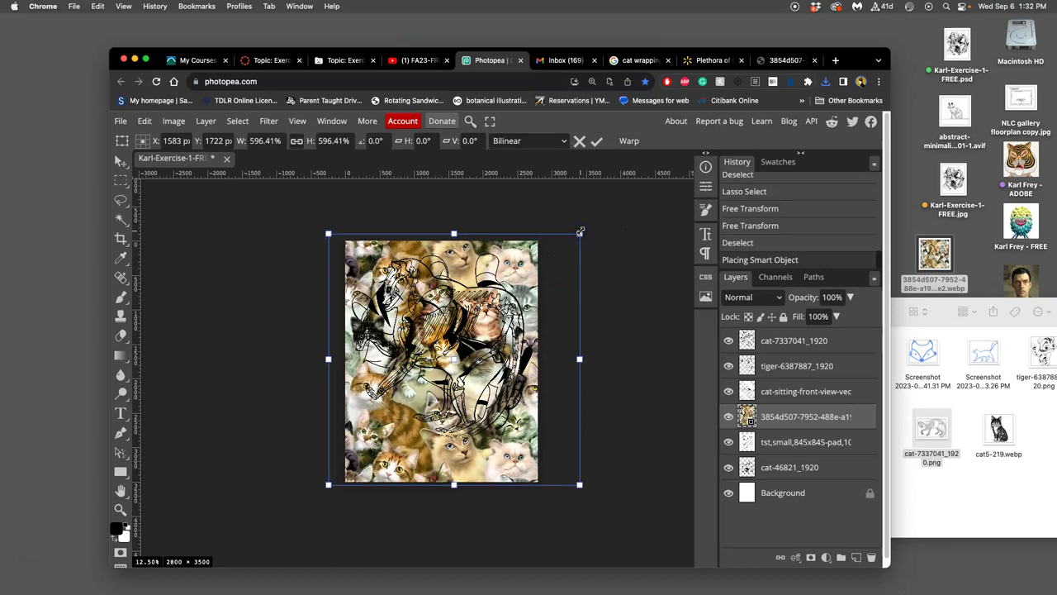
pyautogui.press('Return')
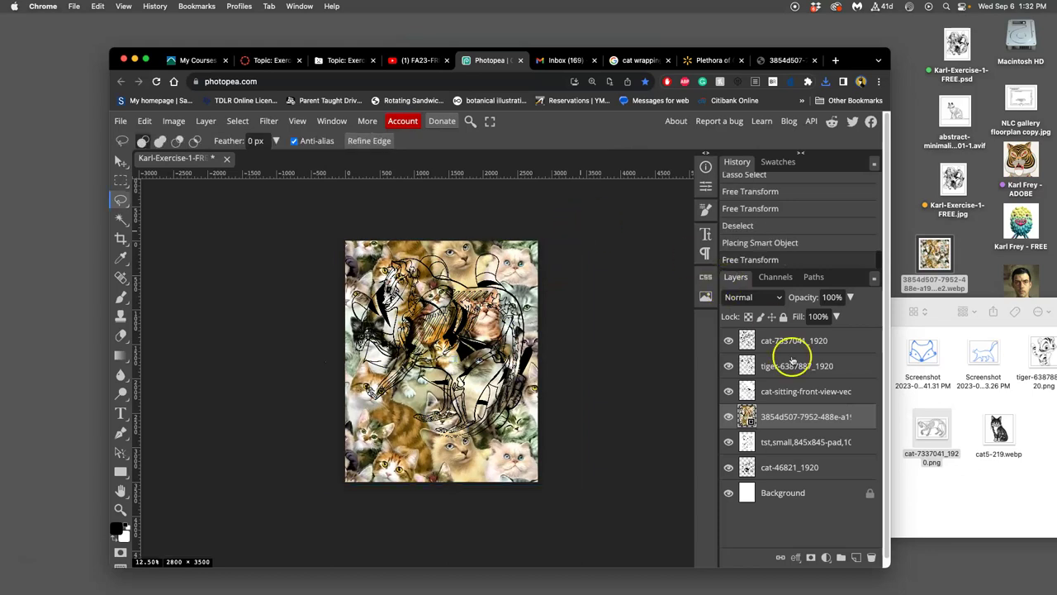
pyautogui.moveTo(780, 413); pyautogui.dragTo(768, 481)
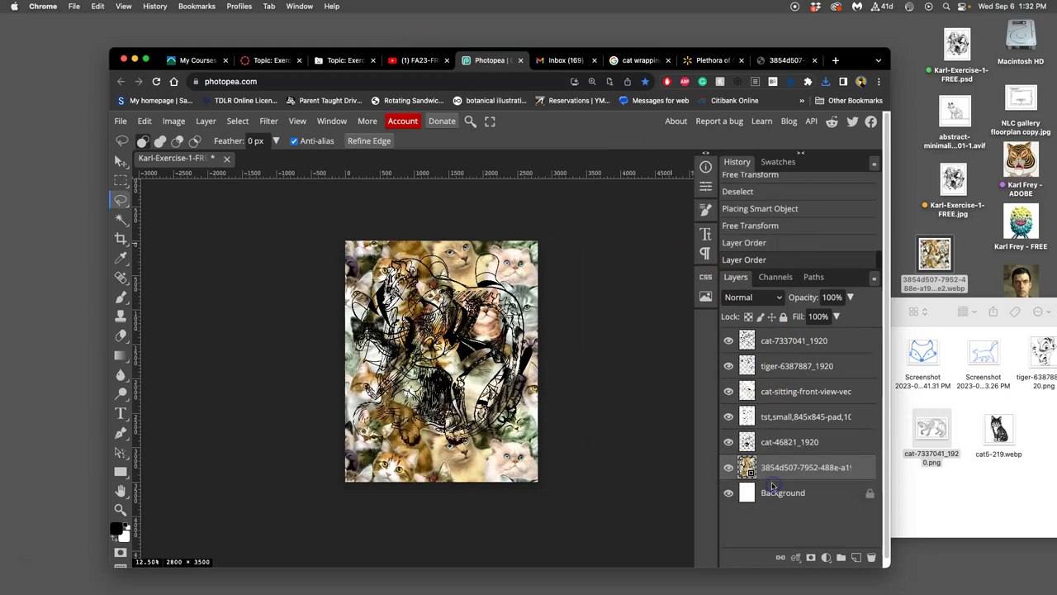
# Hide the cat-pattern layer and select all five line-art layers together
pyautogui.click(727, 468)
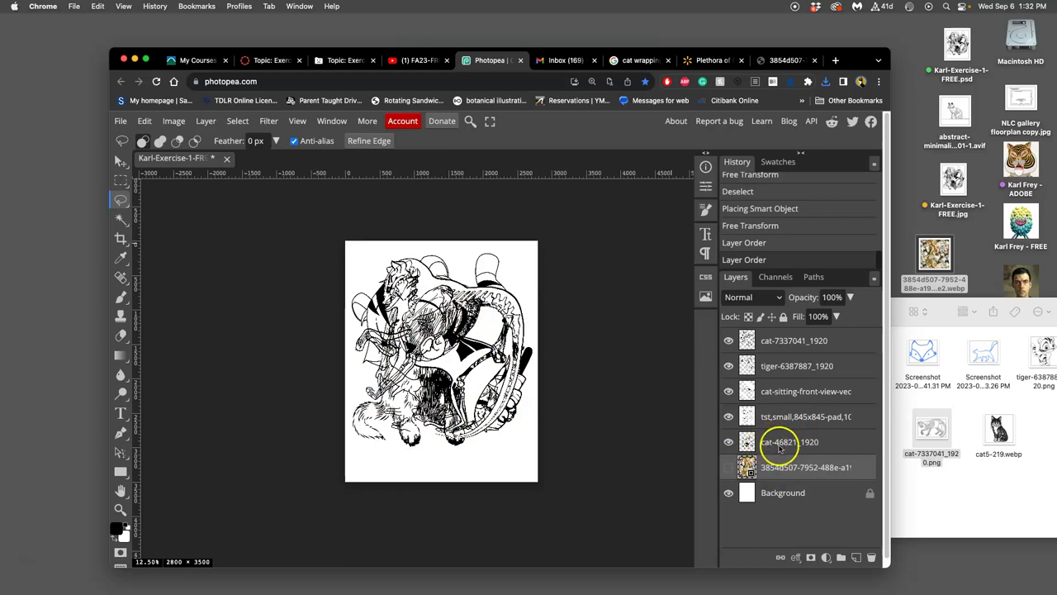
pyautogui.click(727, 493)
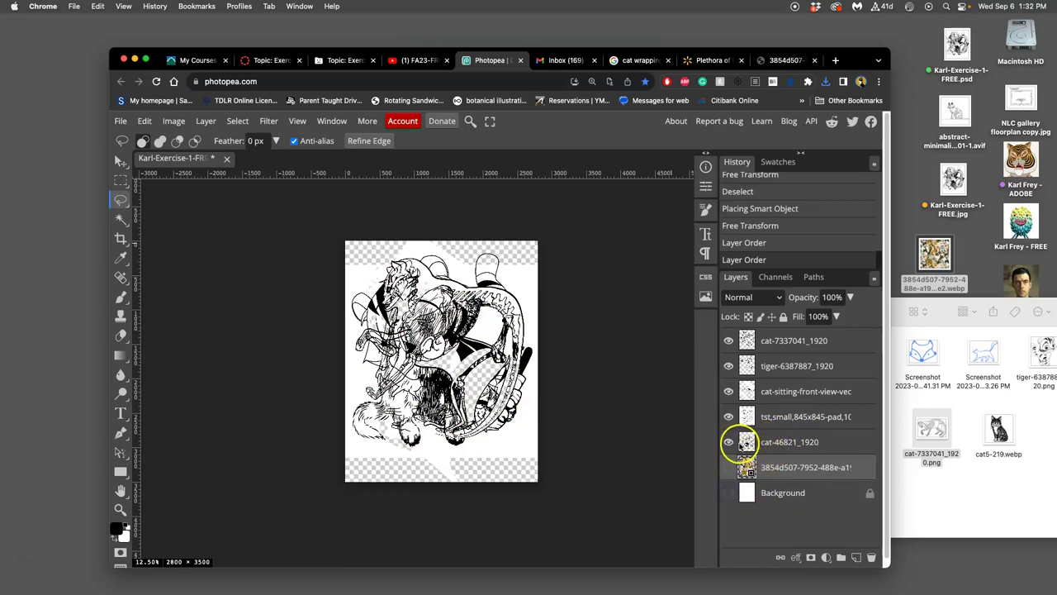
pyautogui.click(767, 443)
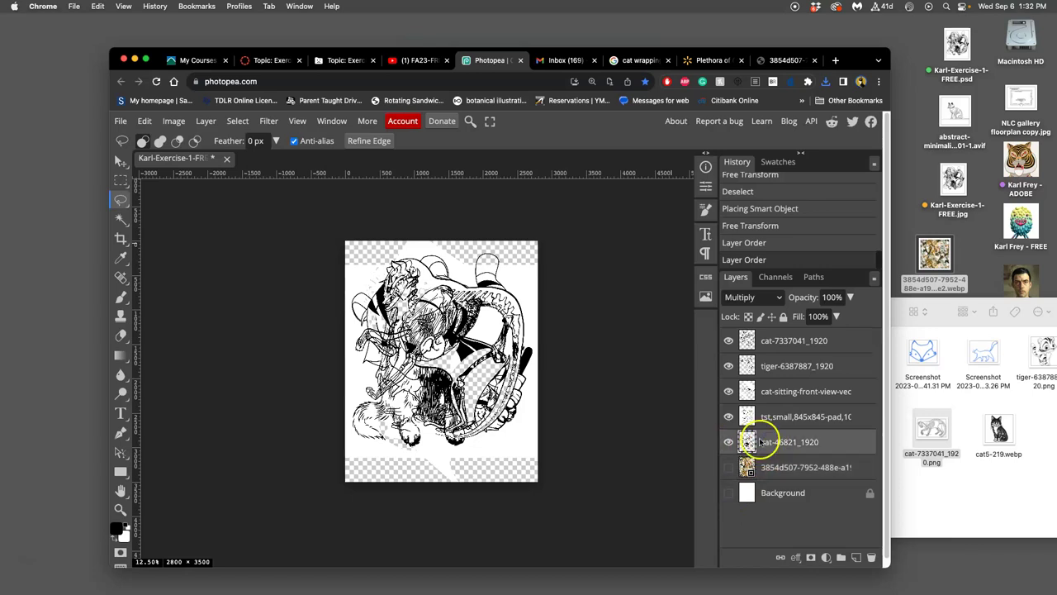
pyautogui.click(728, 493)
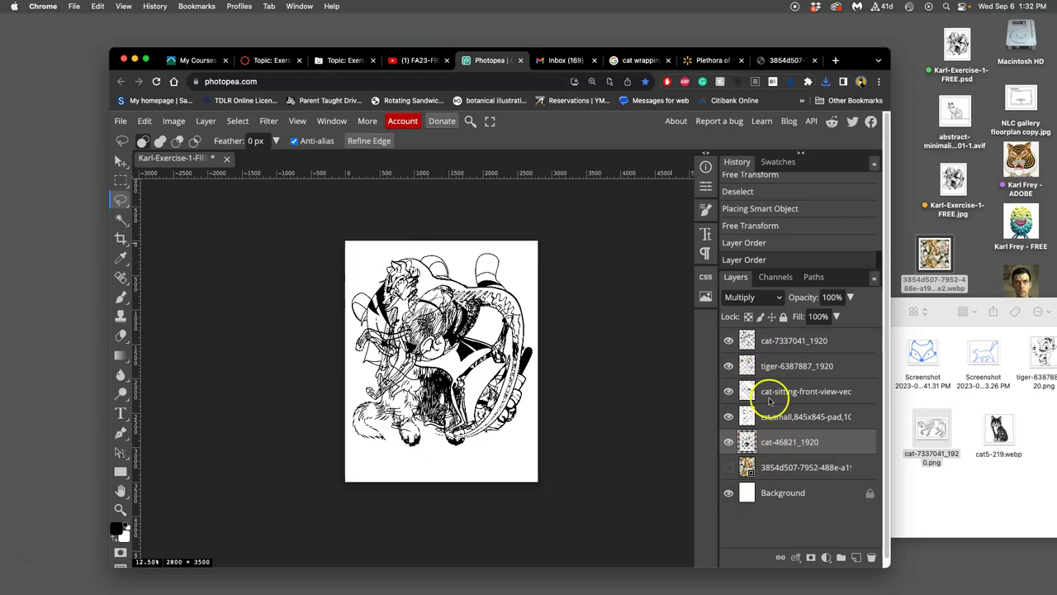
pyautogui.click(779, 342)
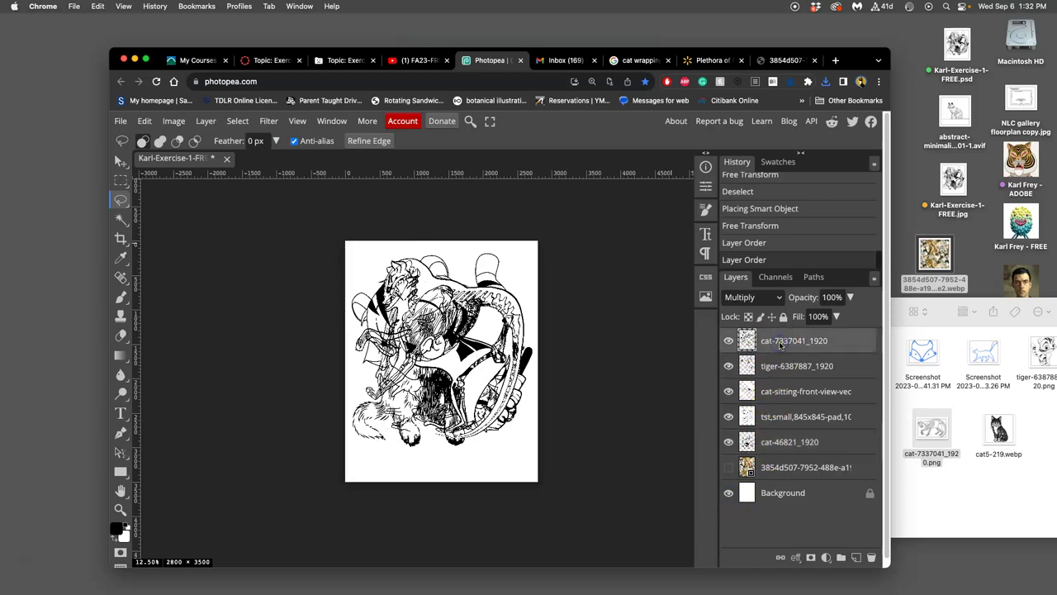
pyautogui.moveTo(780, 346); pyautogui.dragTo(811, 356)
pyautogui.keyDown('shift'); pyautogui.click(807, 443); pyautogui.keyUp('shift')
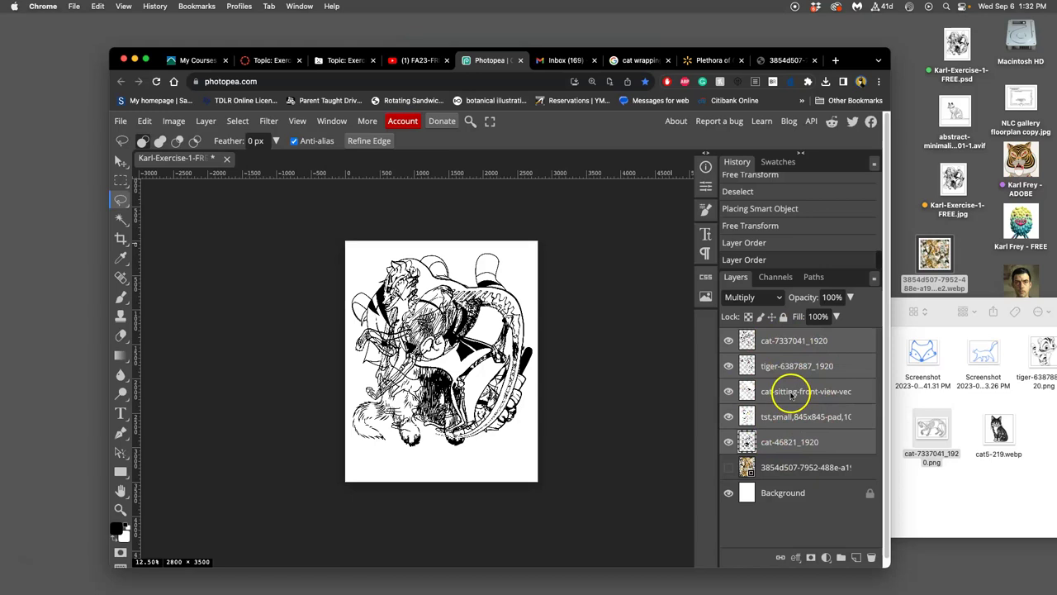
# Merge the five selected line-art layers into a new layer with Layer > Merge Layers
pyautogui.click(208, 121)
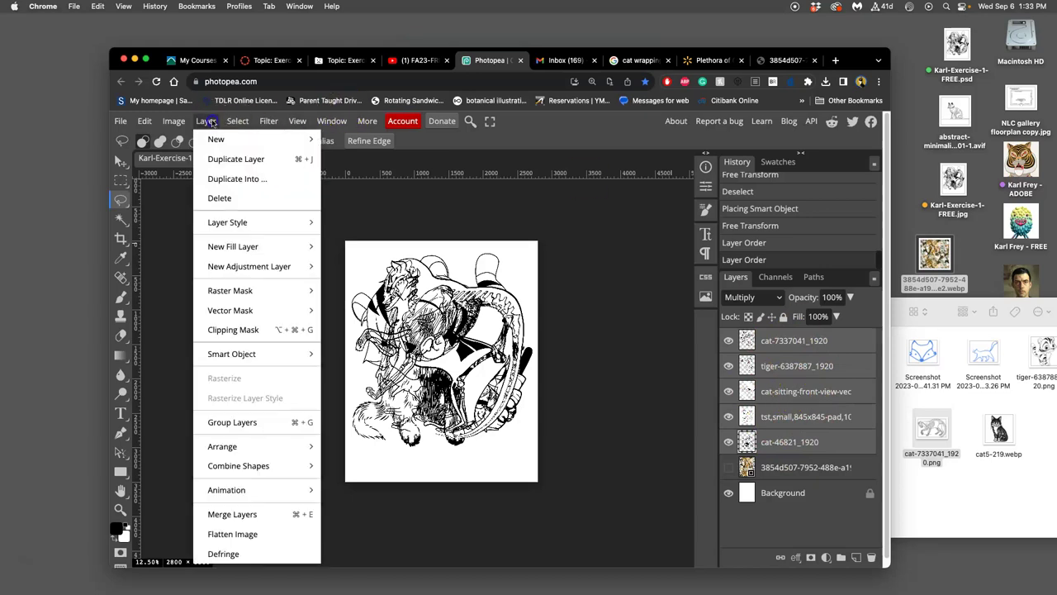
pyautogui.click(231, 513)
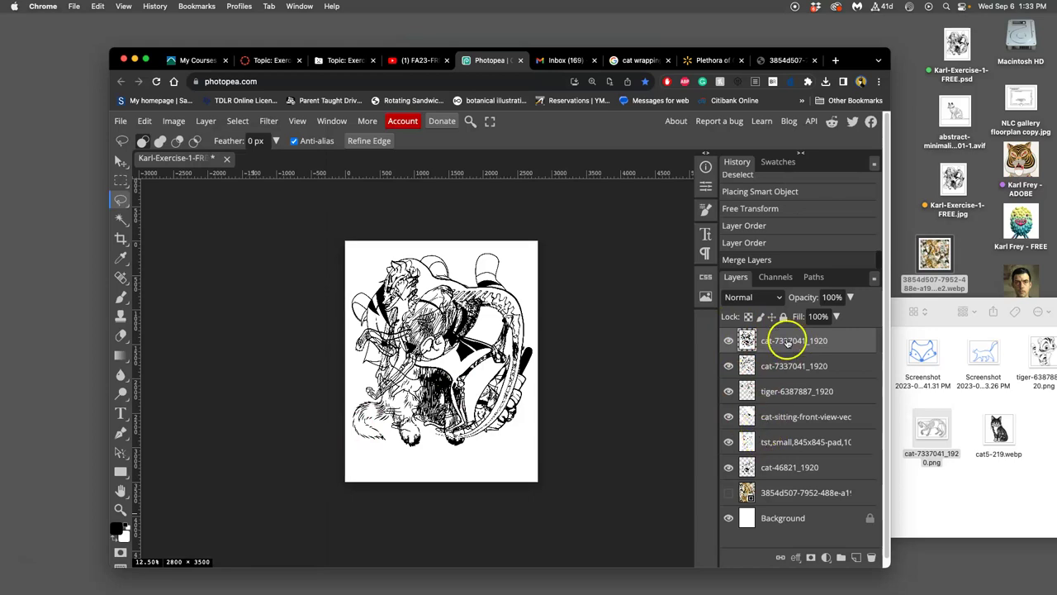
pyautogui.click(751, 243)
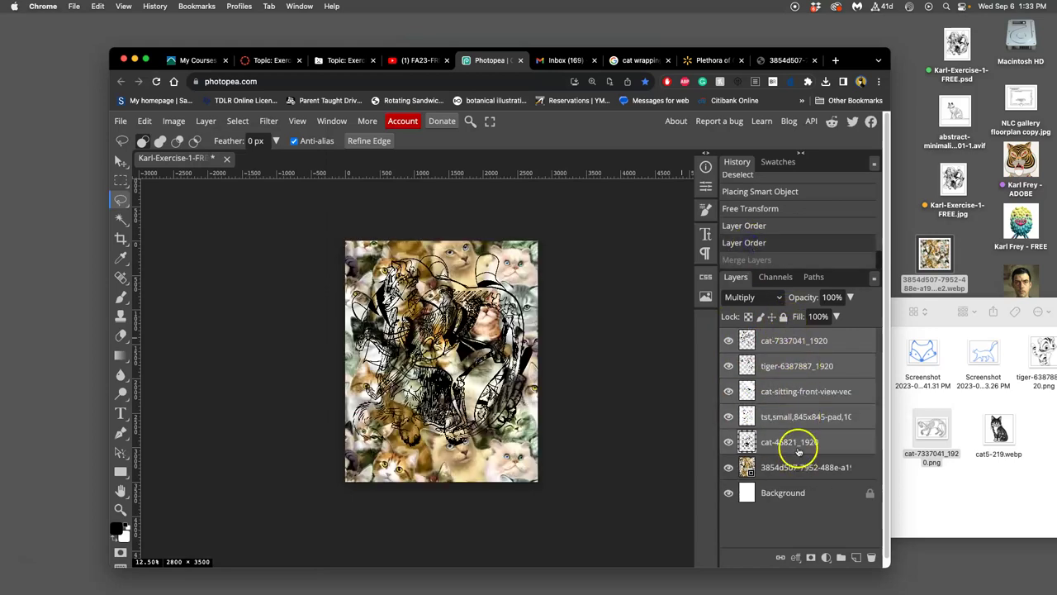
pyautogui.click(204, 121)
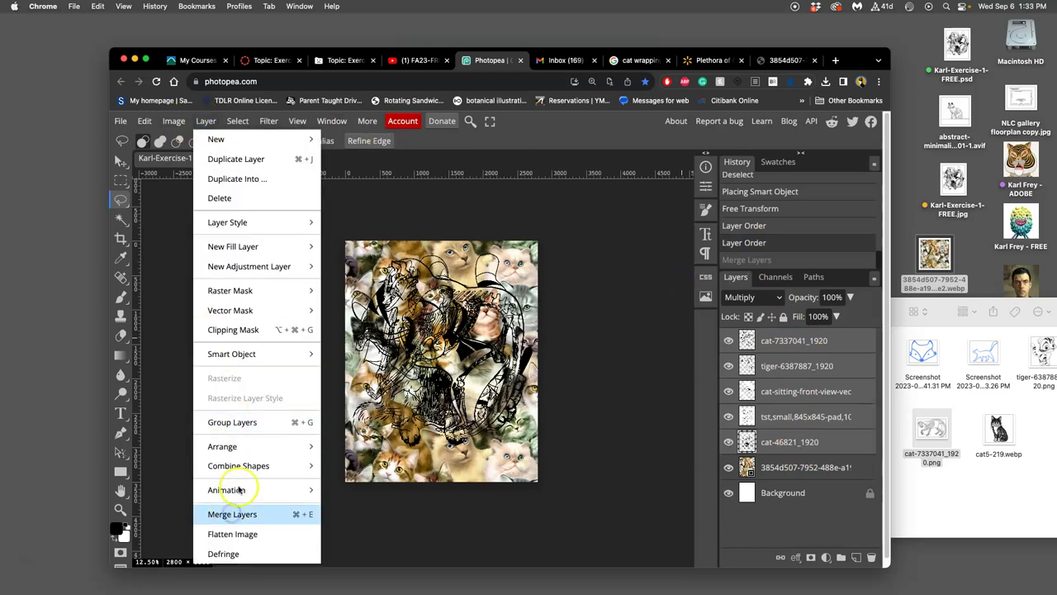
pyautogui.press('super+e')
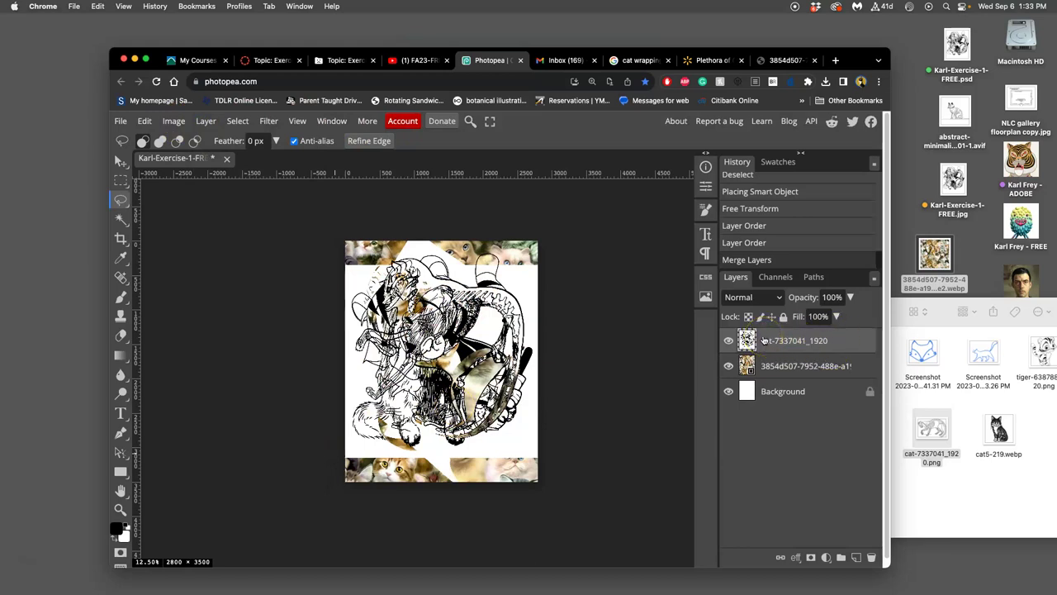
pyautogui.press('super+z')
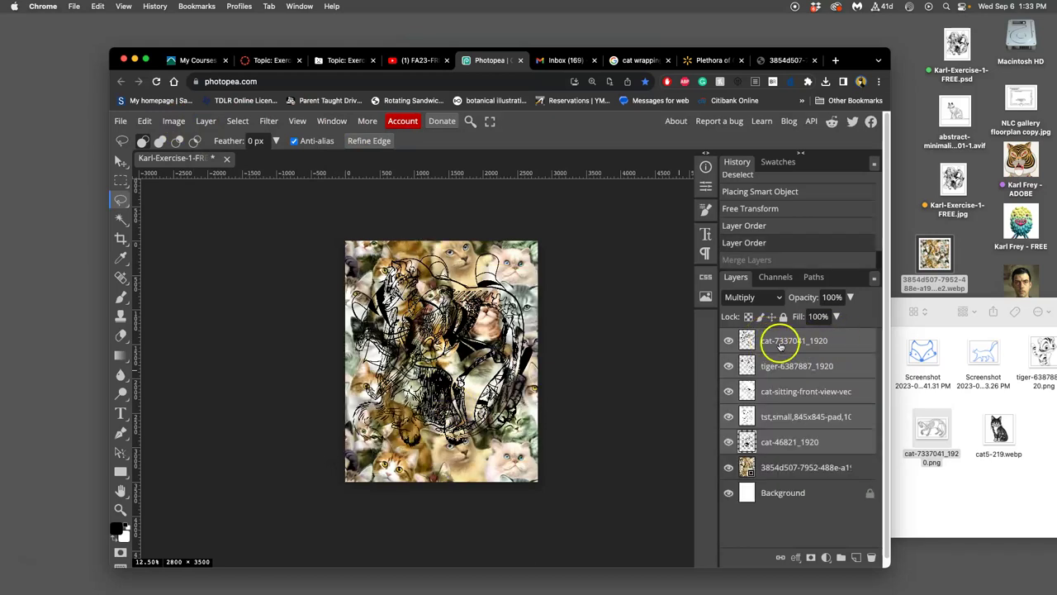
pyautogui.click(205, 122)
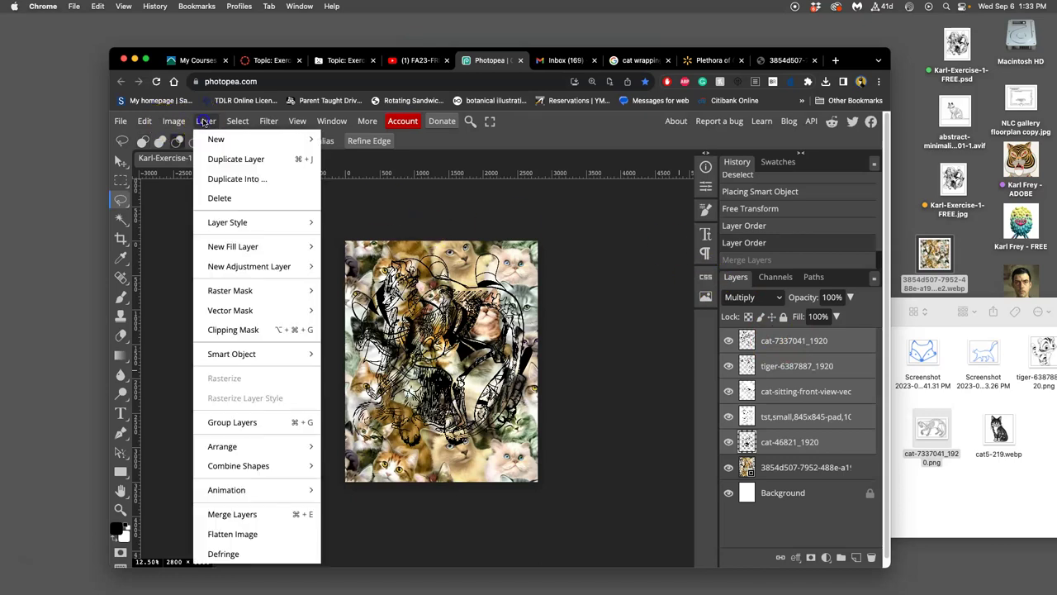
pyautogui.click(231, 514)
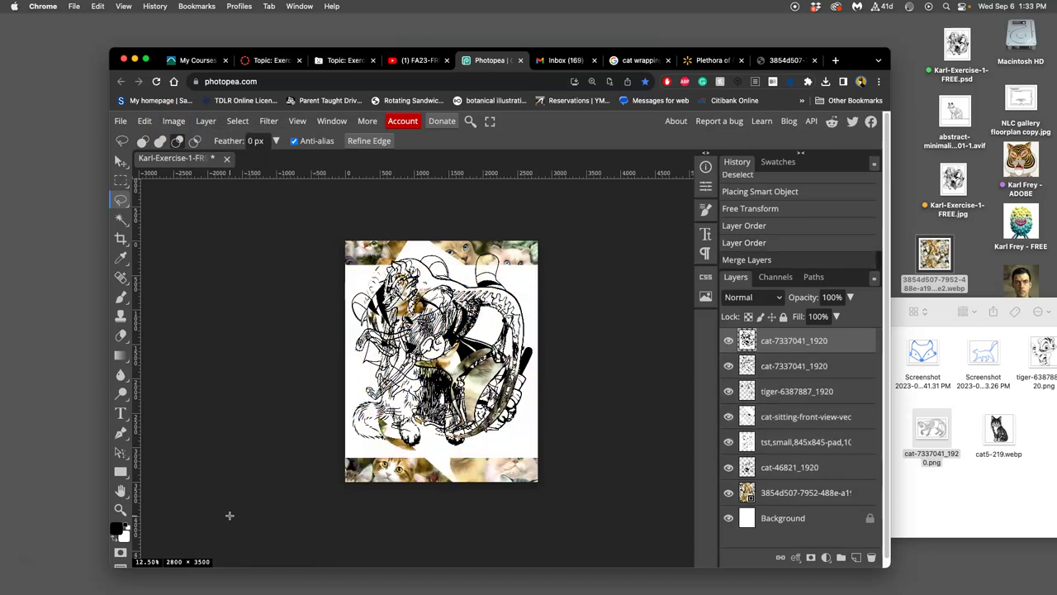
# Hide the original line-art layers and the cat-photo pattern, leaving only the merged line art visible
pyautogui.click(730, 371)
pyautogui.click(728, 447)
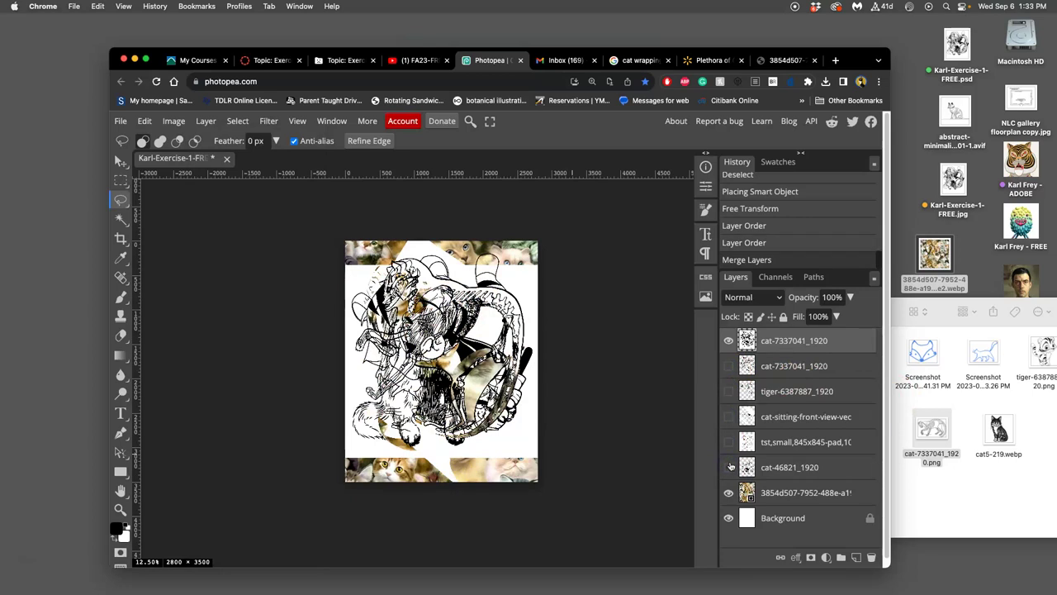
pyautogui.click(730, 467)
pyautogui.click(729, 341)
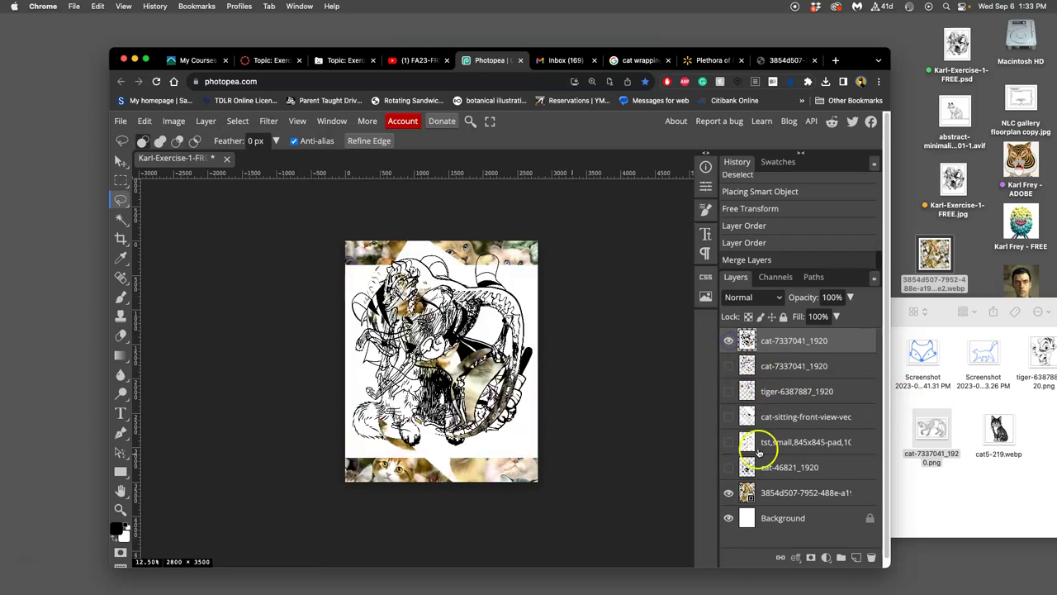
pyautogui.click(729, 492)
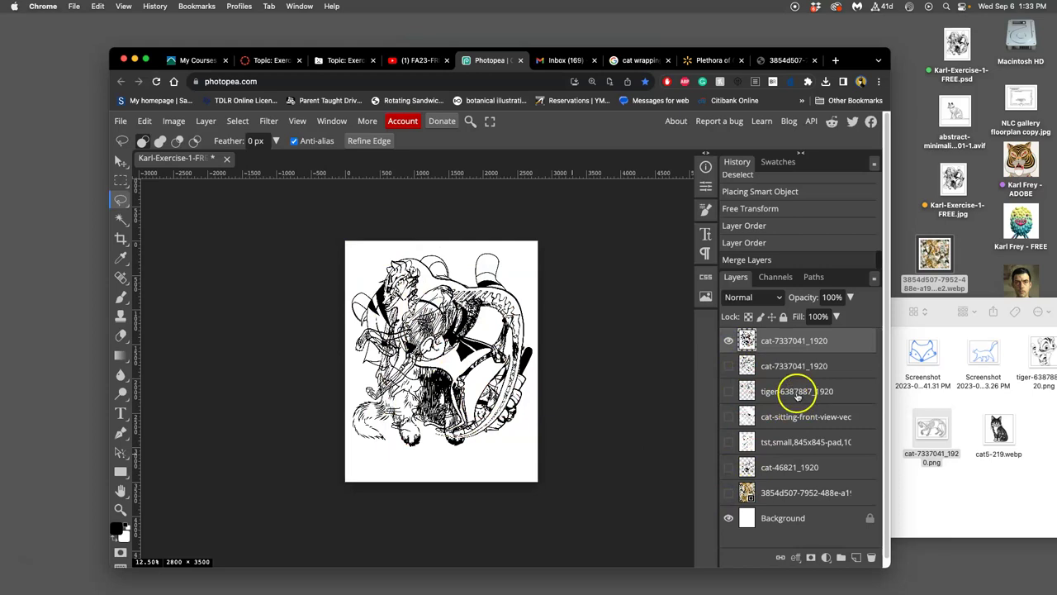
# Hide Background and select all white areas with a non-contiguous Magic Wand
pyautogui.click(728, 517)
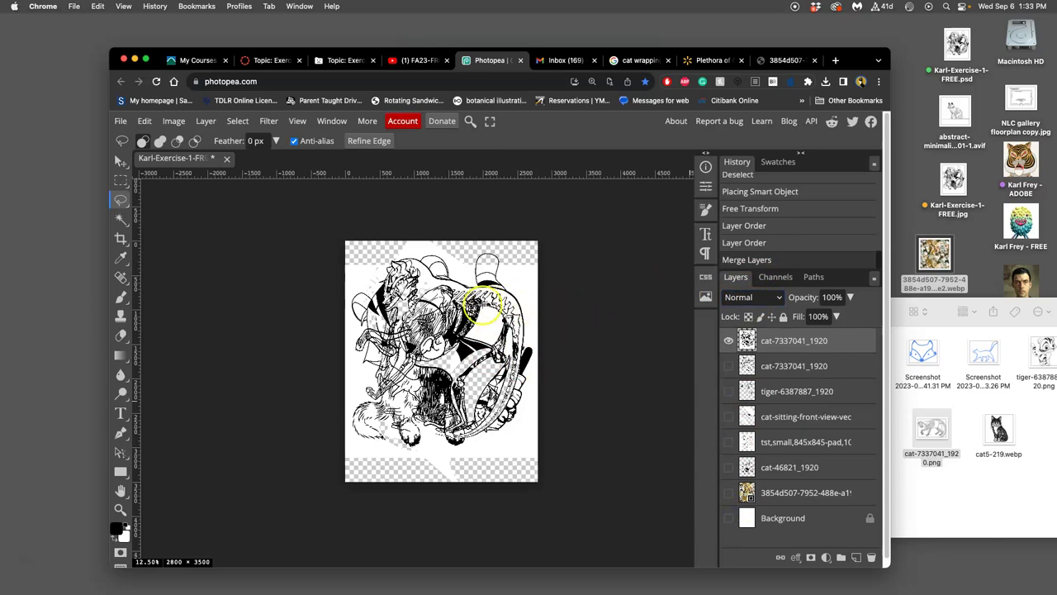
pyautogui.press('super+equal')
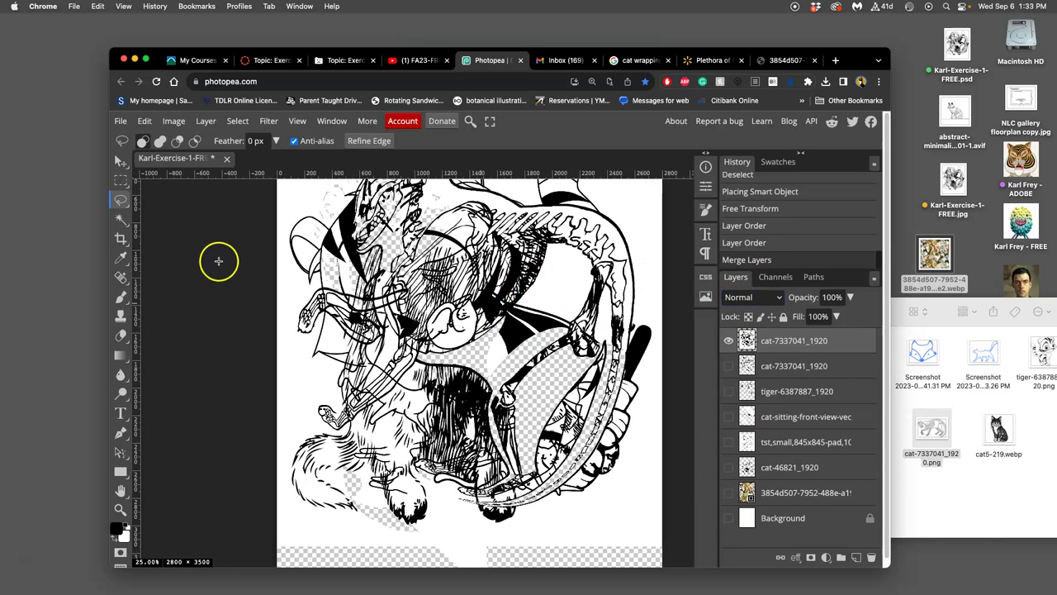
pyautogui.click(121, 218)
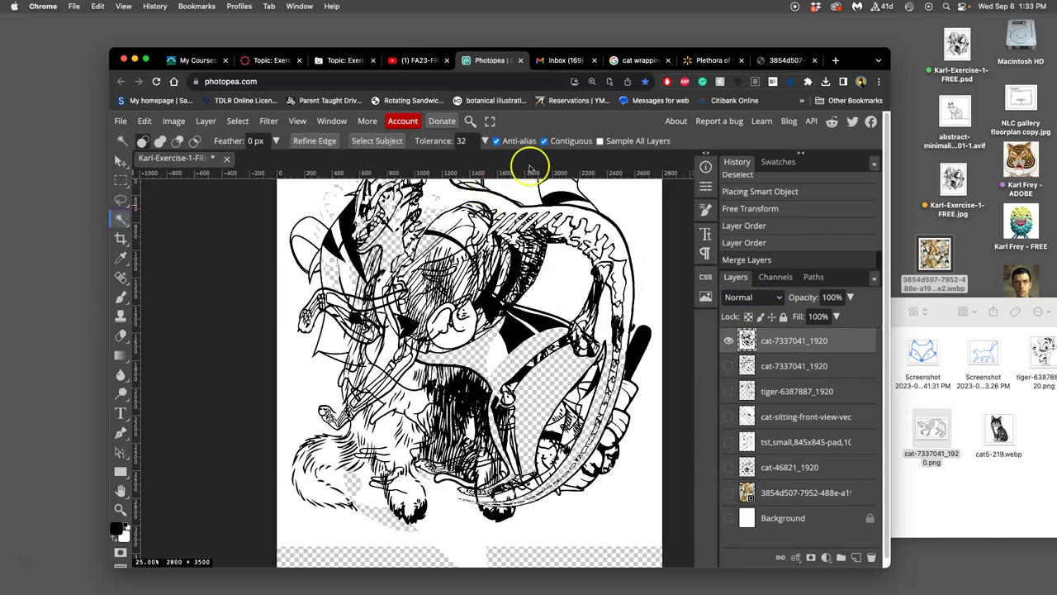
pyautogui.click(545, 142)
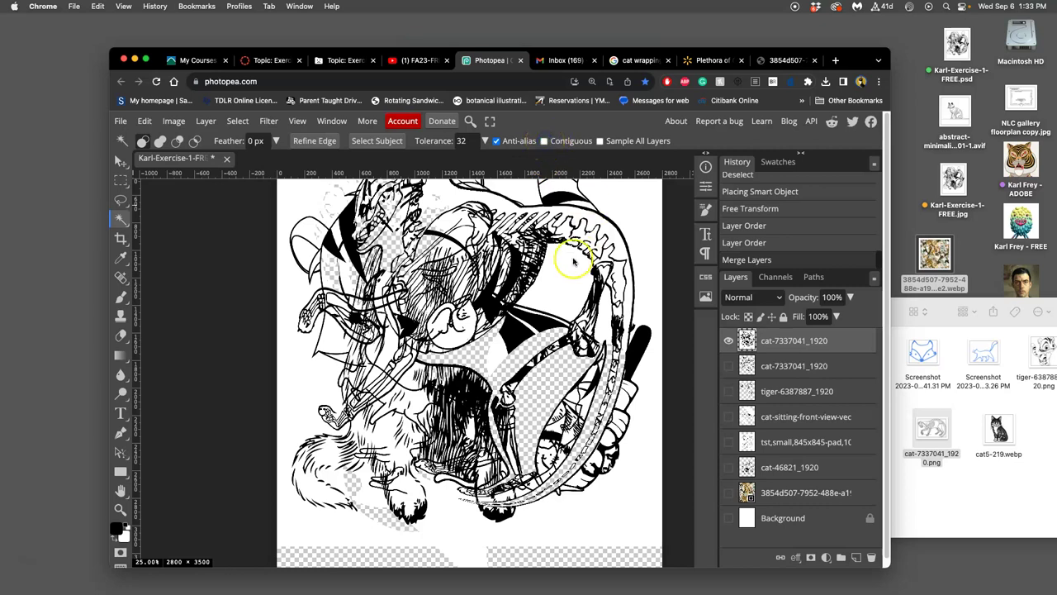
pyautogui.click(290, 286)
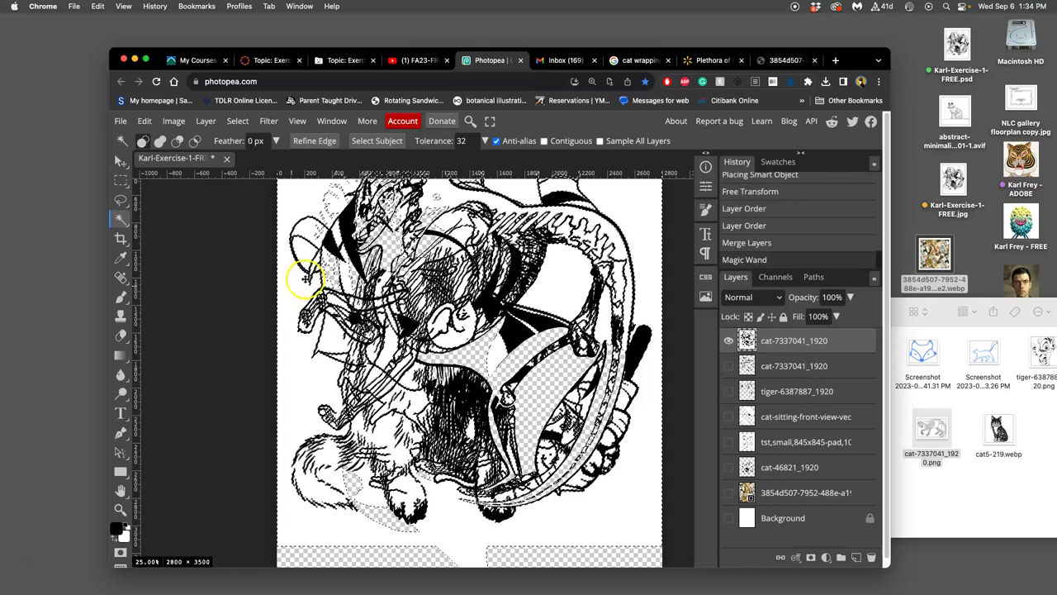
# Delete the selected white areas from the merged line art and deselect
pyautogui.scroll(3, 305, 279)
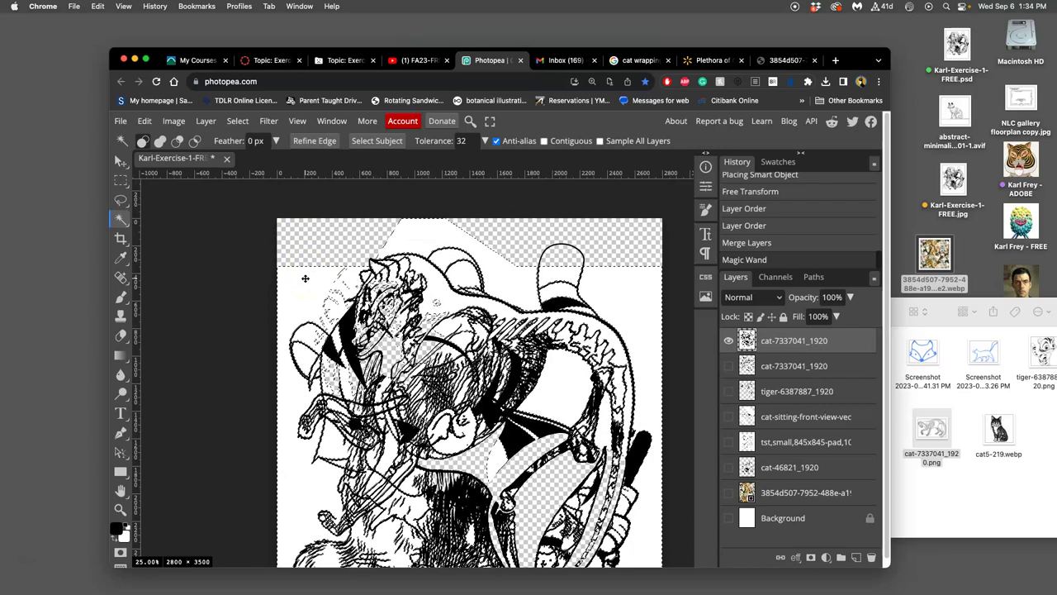
pyautogui.press('Delete')
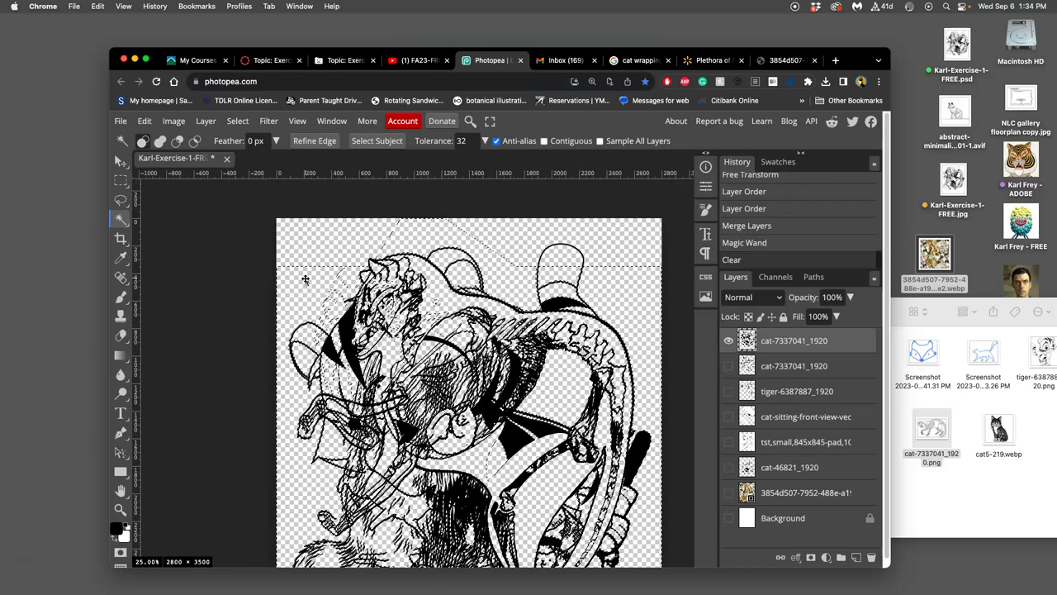
pyautogui.press('super+d')
pyautogui.press('super+minus')
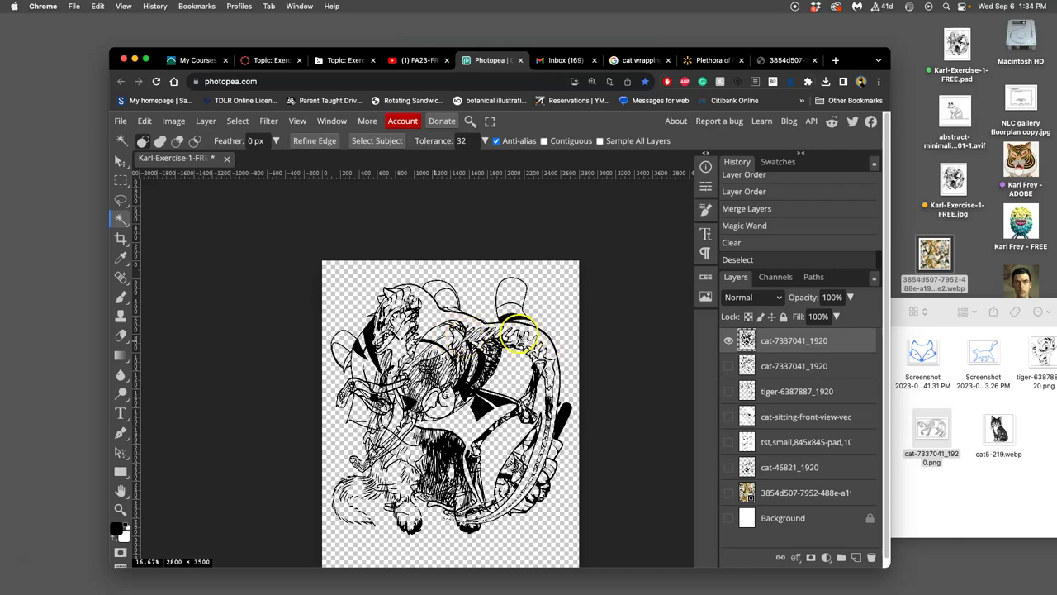
pyautogui.scroll(4, 518, 334)
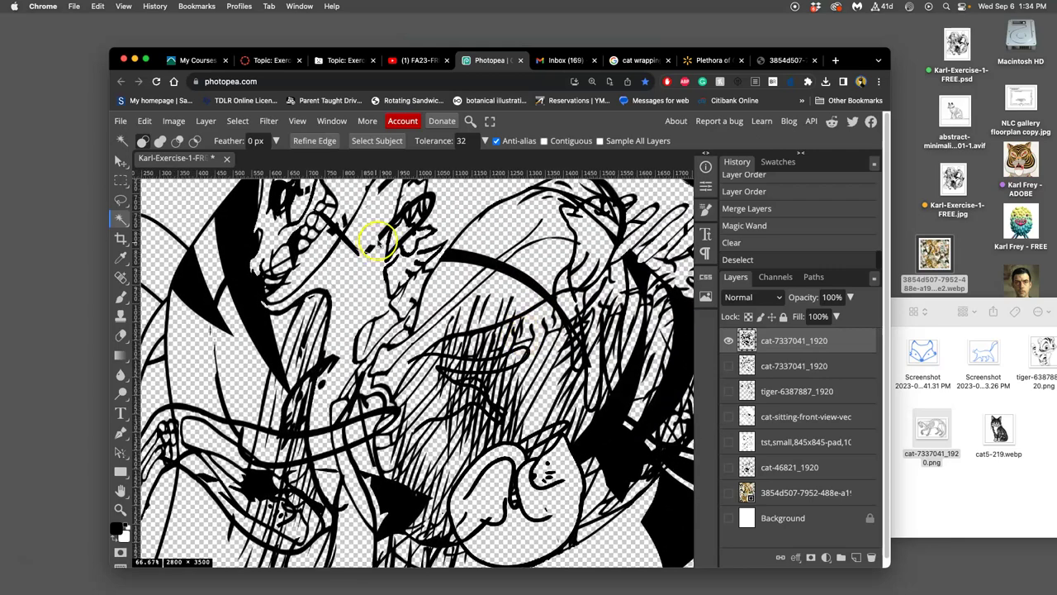
pyautogui.click(170, 121)
# Apply Levels to the merged line art with black input 96 and white input 168
pyautogui.moveTo(188, 165)
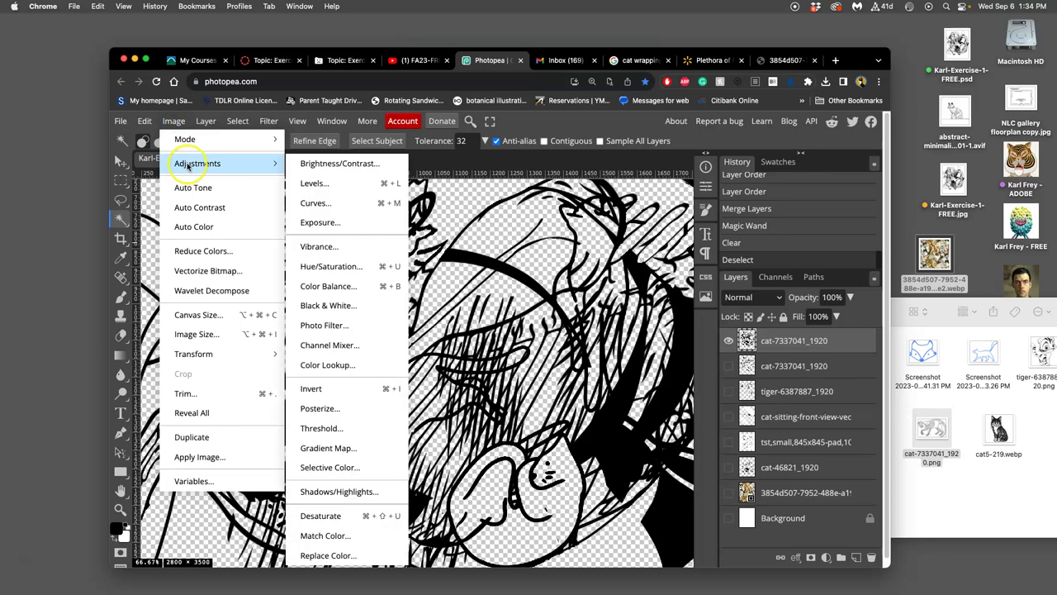
pyautogui.click(312, 183)
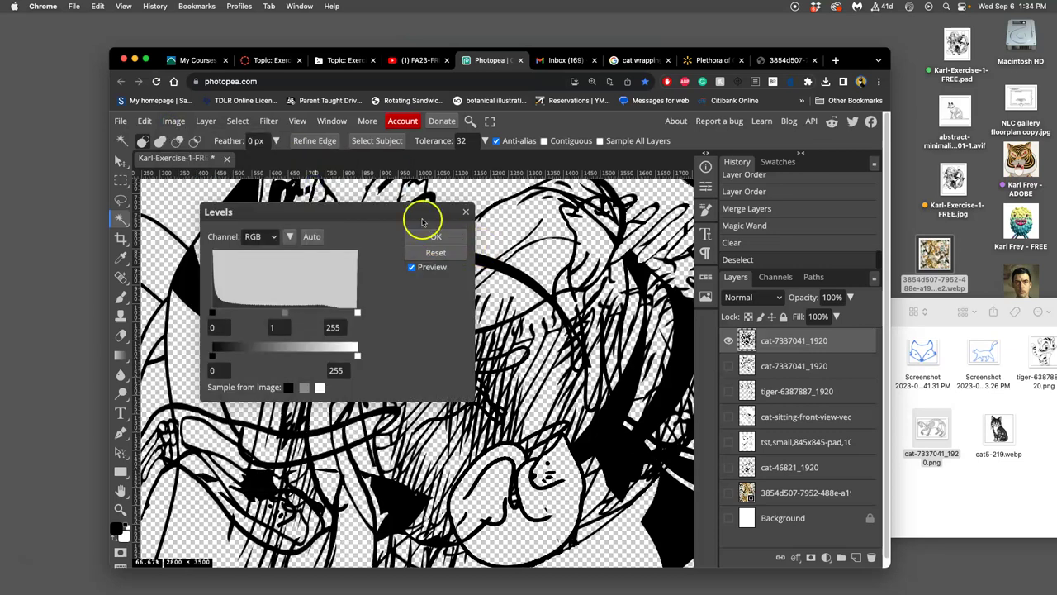
pyautogui.moveTo(408, 214); pyautogui.dragTo(803, 199)
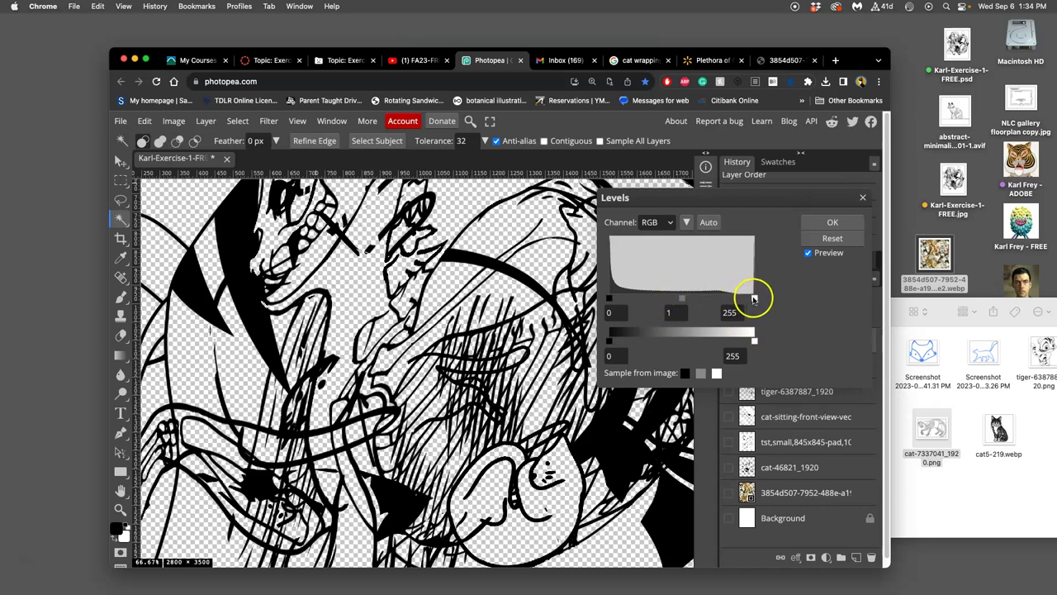
pyautogui.moveTo(753, 297); pyautogui.dragTo(707, 299)
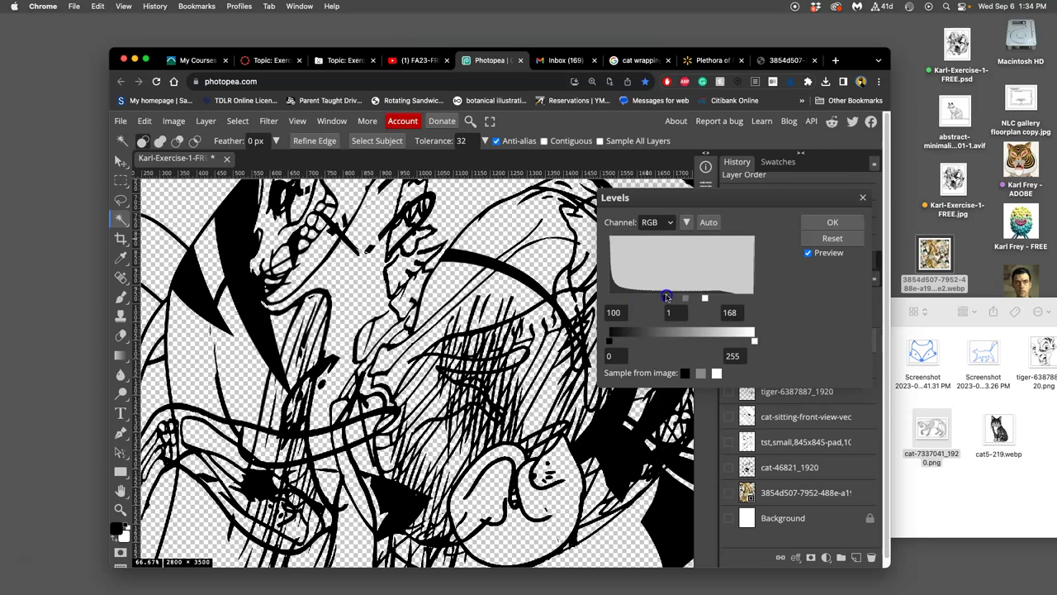
pyautogui.moveTo(682, 296); pyautogui.dragTo(683, 295)
pyautogui.click(832, 222)
pyautogui.scroll(-5, 636, 278)
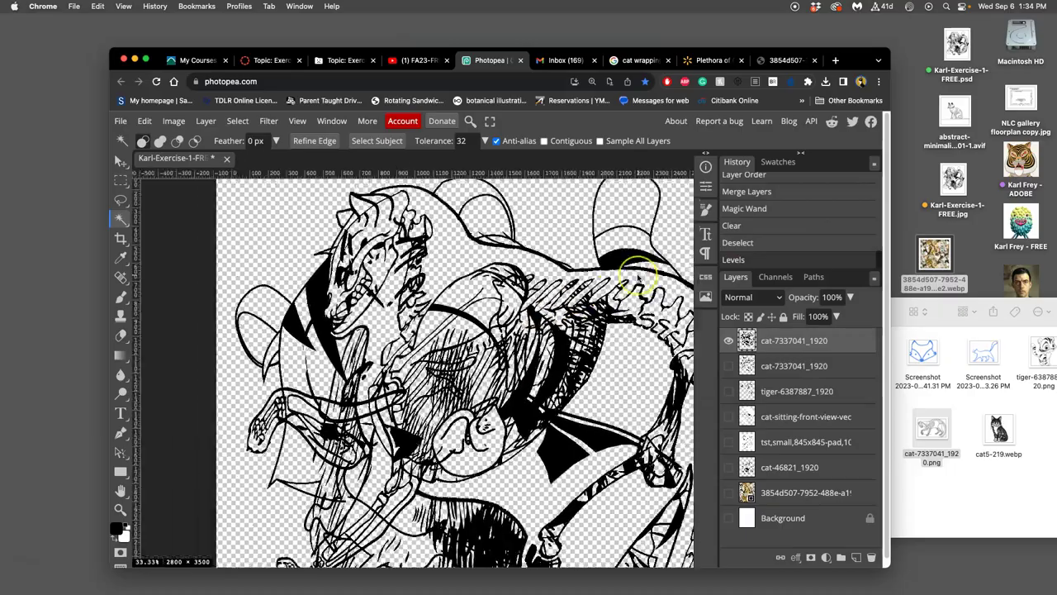